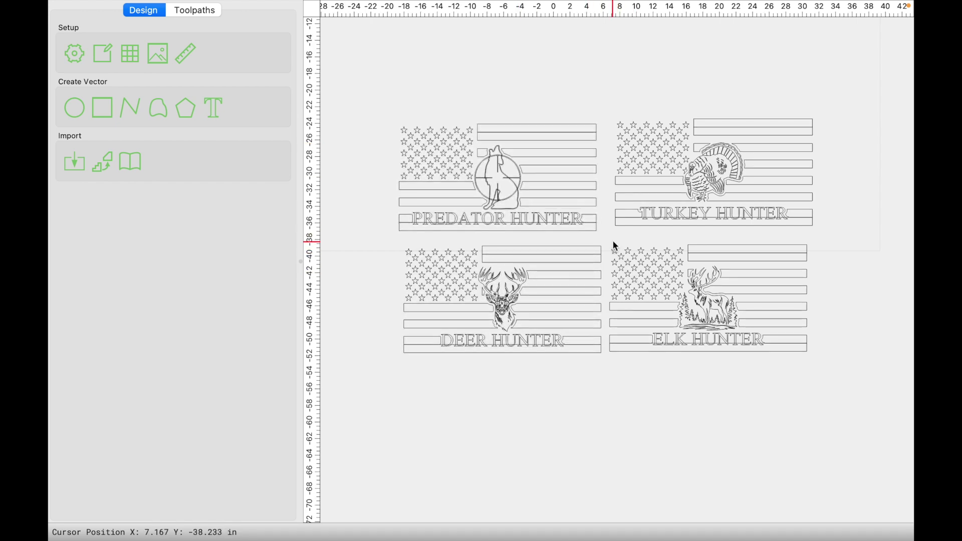
Examine the four finished hunter flag designs, the blank flags, the animal artwork and the ELK HUNTER text.
scroll(615, 246, "up", 1)
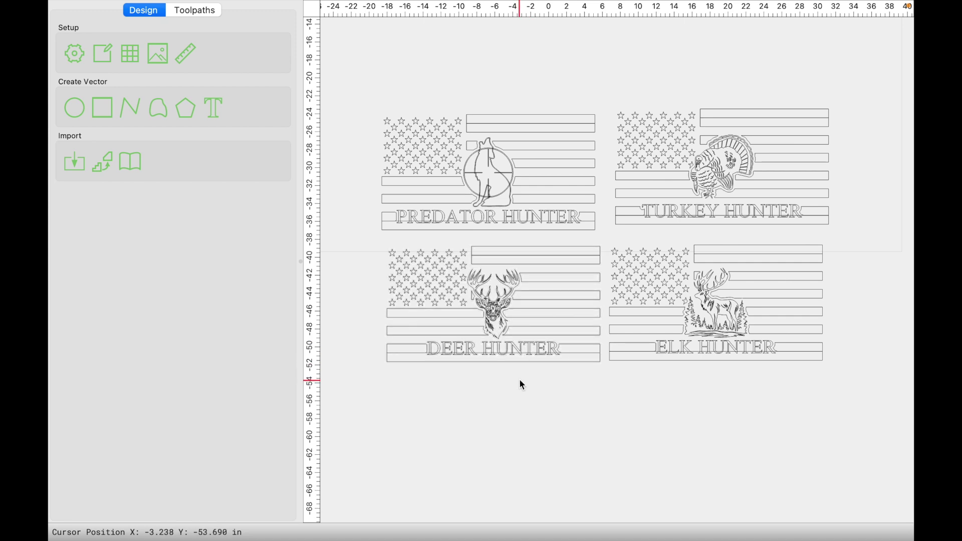
scroll(519, 379, "down", 1)
scroll(522, 385, "down", 1)
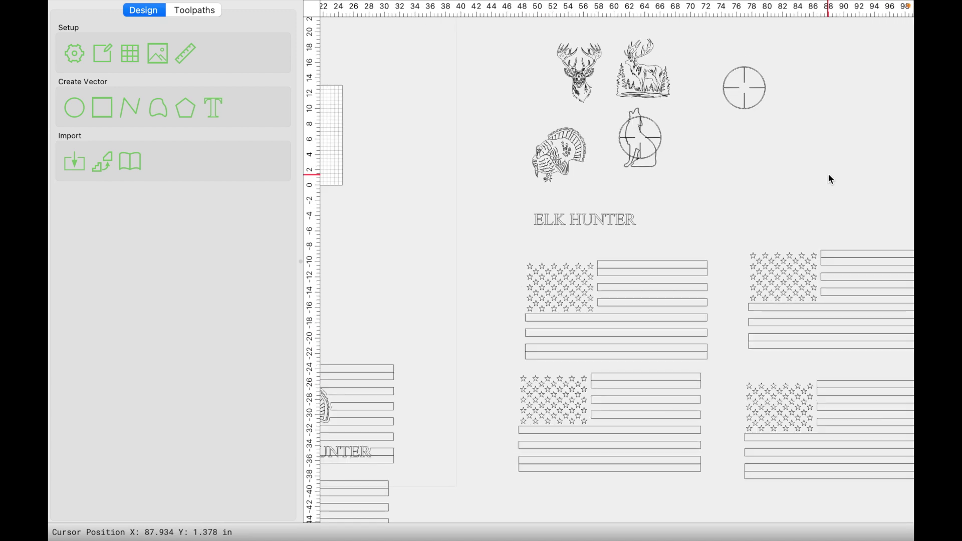
scroll(829, 175, "up", 3)
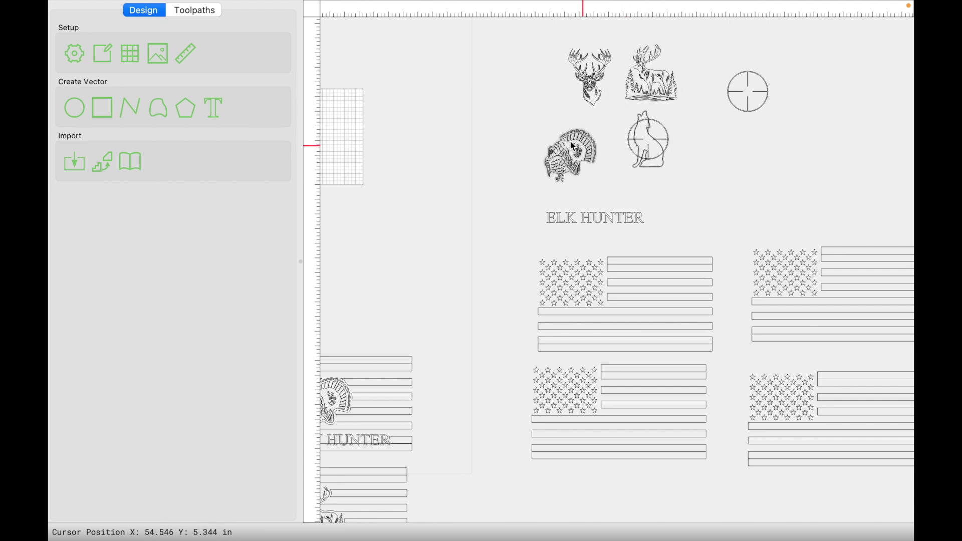
left_click(593, 213)
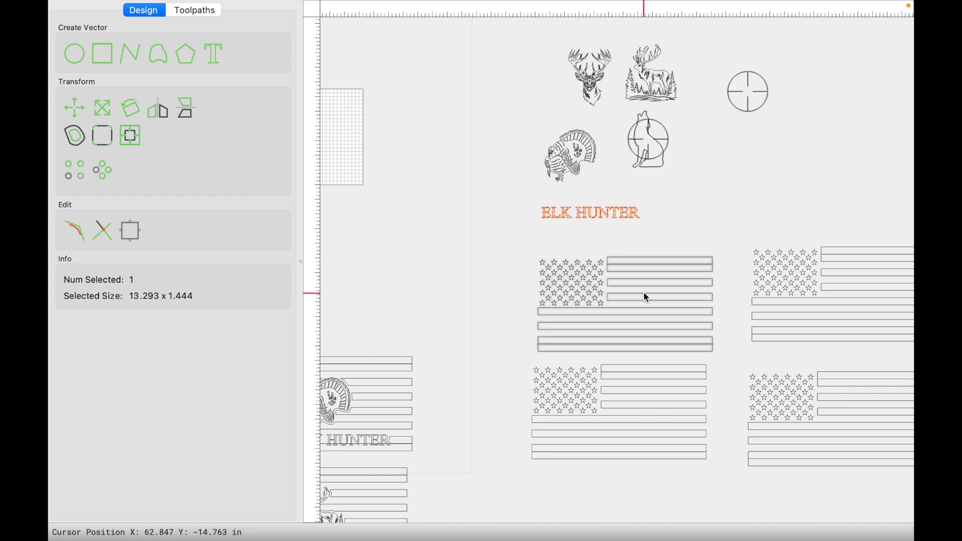
scroll(645, 295, "up", 5)
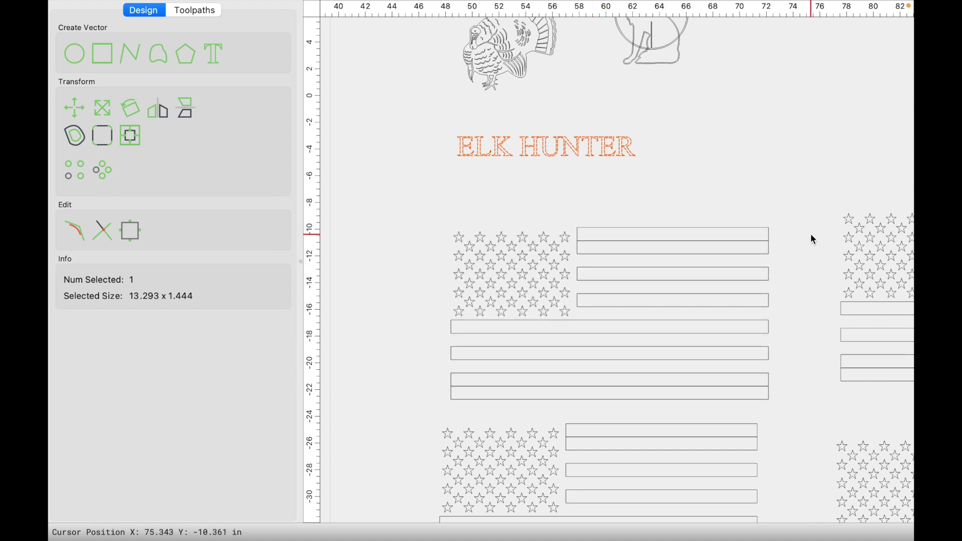
scroll(813, 240, "down", 5)
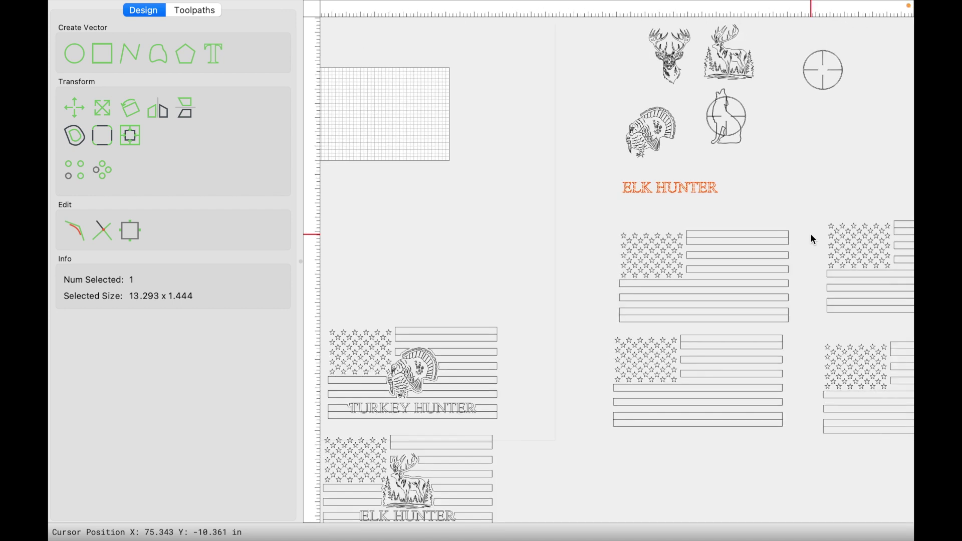
Center the blank flag below the ELK HUNTER text on the stock, both horizontally and vertically.
scroll(812, 239, "down", 3)
left_click(765, 249)
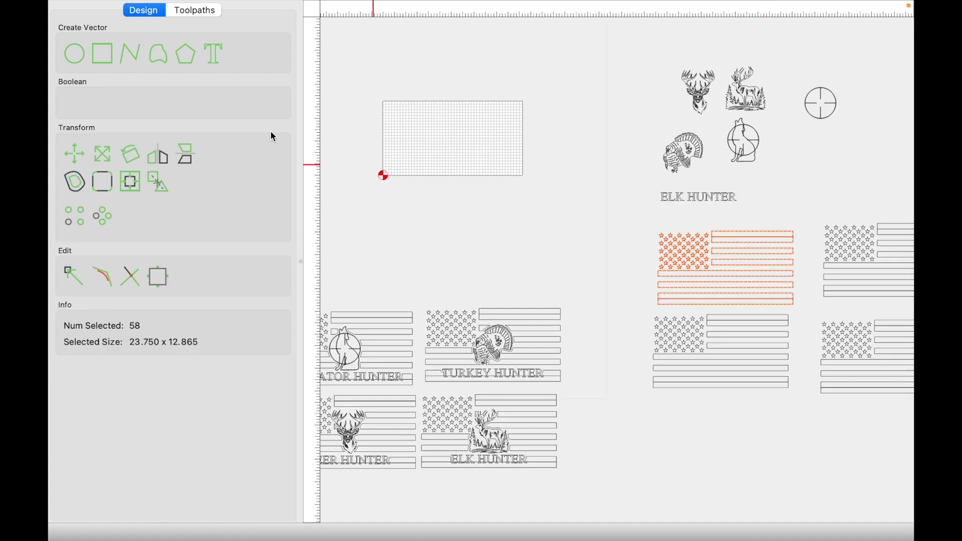
left_click(147, 181)
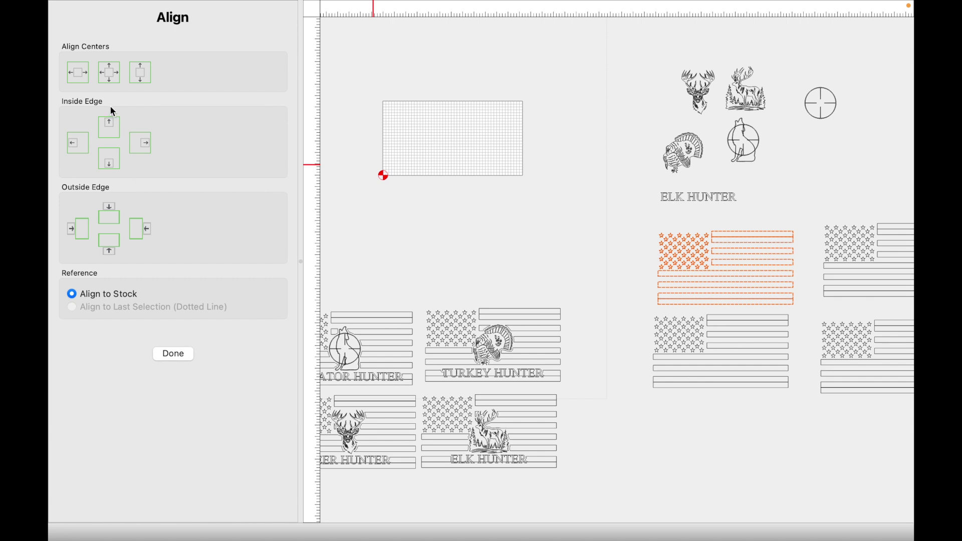
left_click(109, 73)
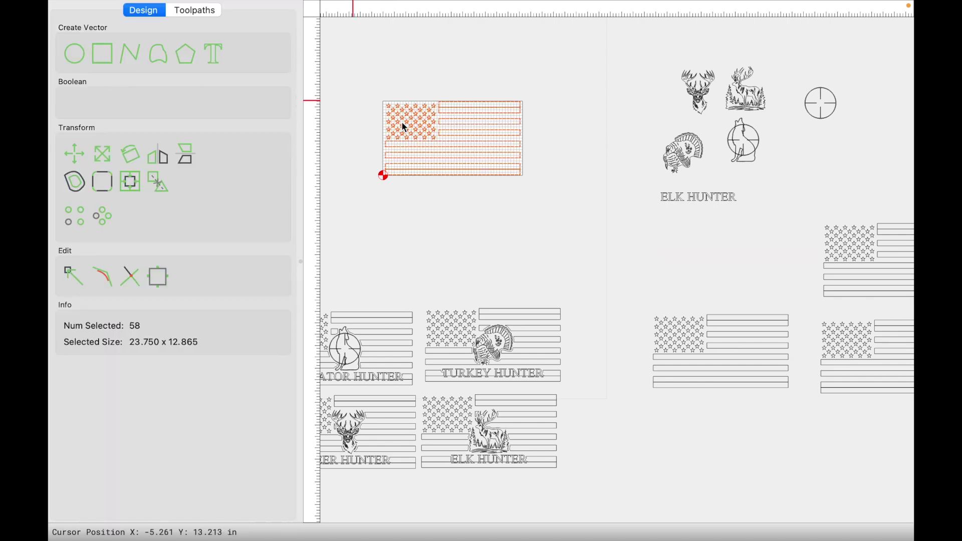
Ungroup the flag on the stock and delete the extra rectangles along its top and bottom edges.
scroll(362, 104, "up", 4)
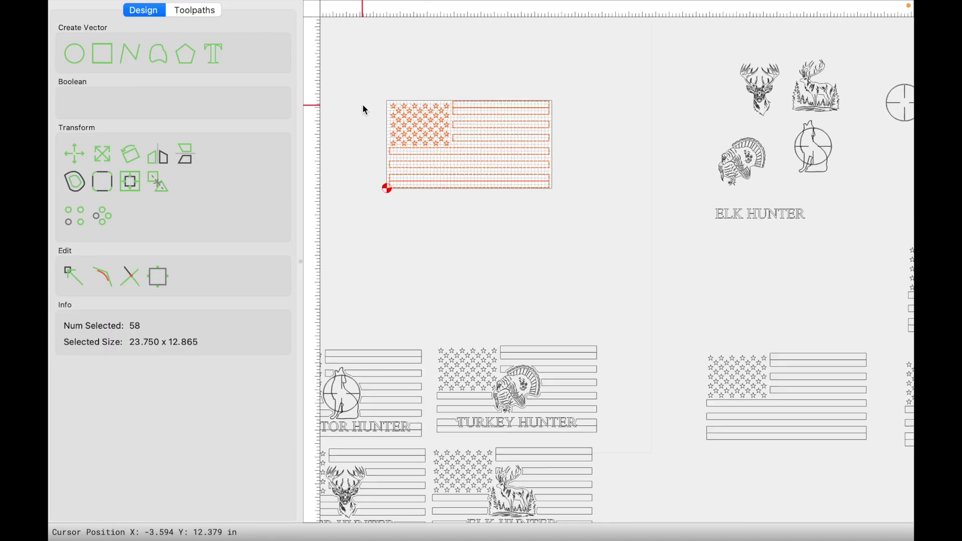
scroll(363, 104, "down", 2)
scroll(362, 104, "up", 2)
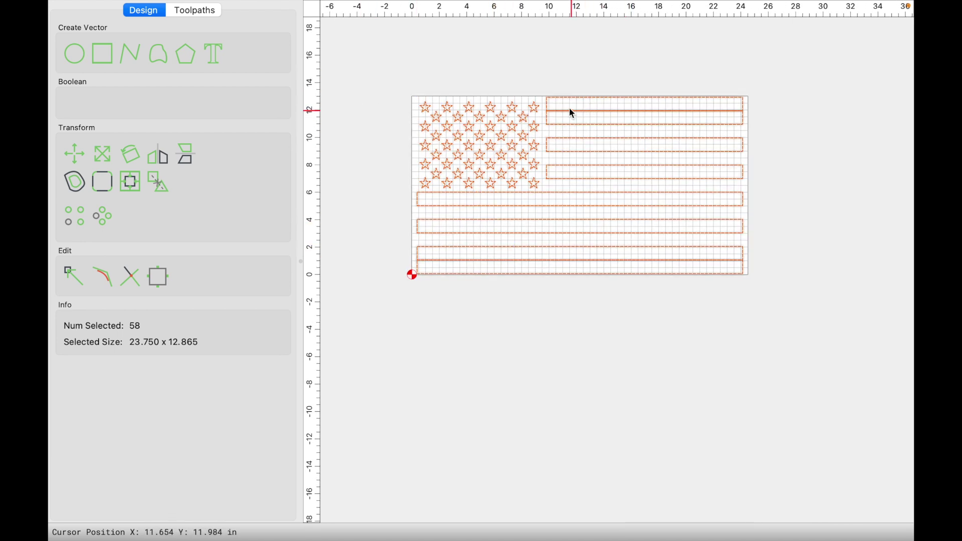
key("super+shift+g")
left_click(608, 75)
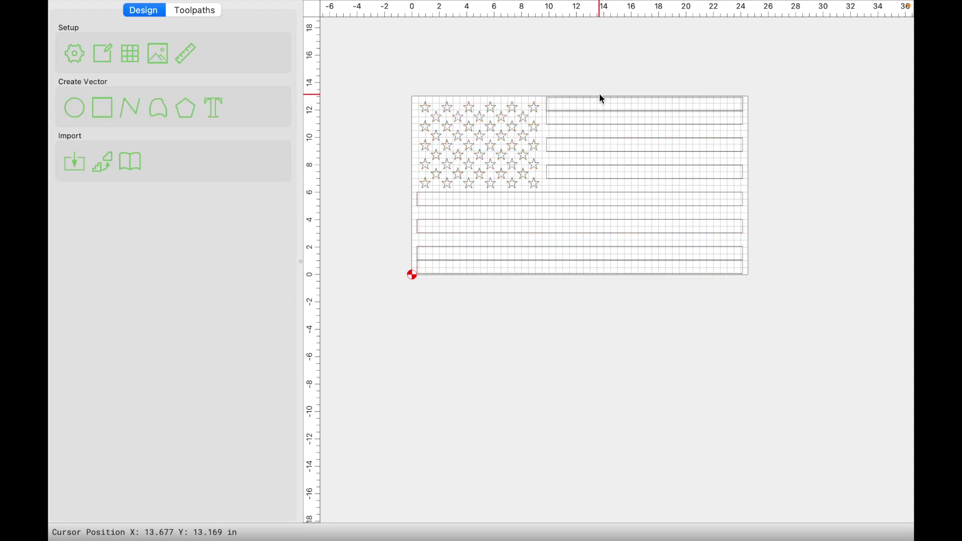
Group all remaining stars and stripes of the flag on the stock.
scroll(565, 338, "down", 3)
left_click_drag(459, 200, 620, 291)
left_click(158, 190)
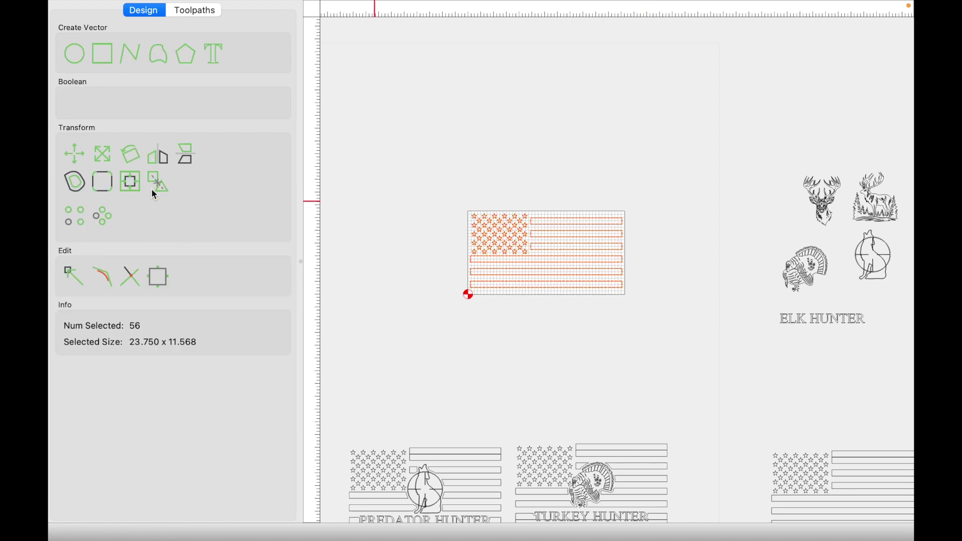
Center the deer head artwork on the flag both ways, using the flag as the alignment reference.
left_click(824, 213)
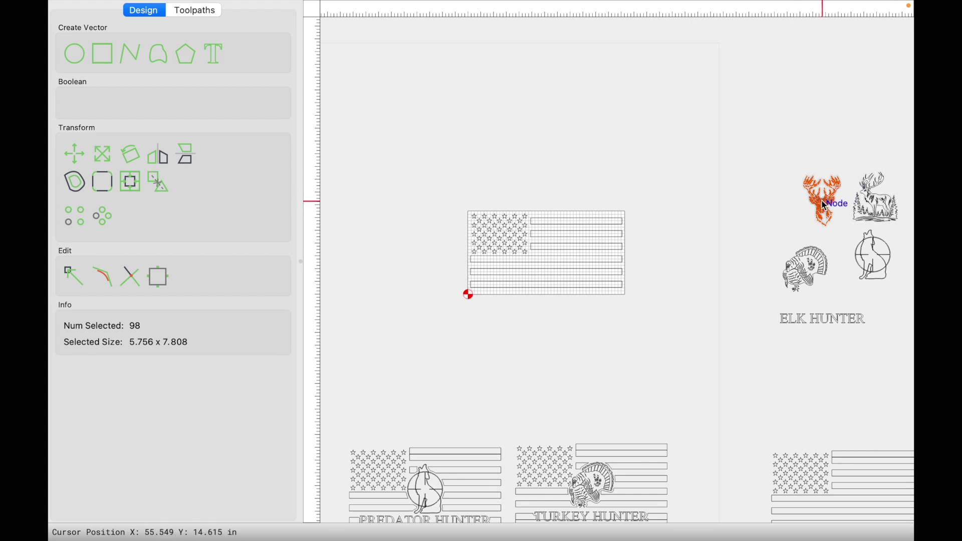
left_click(570, 248, "shift")
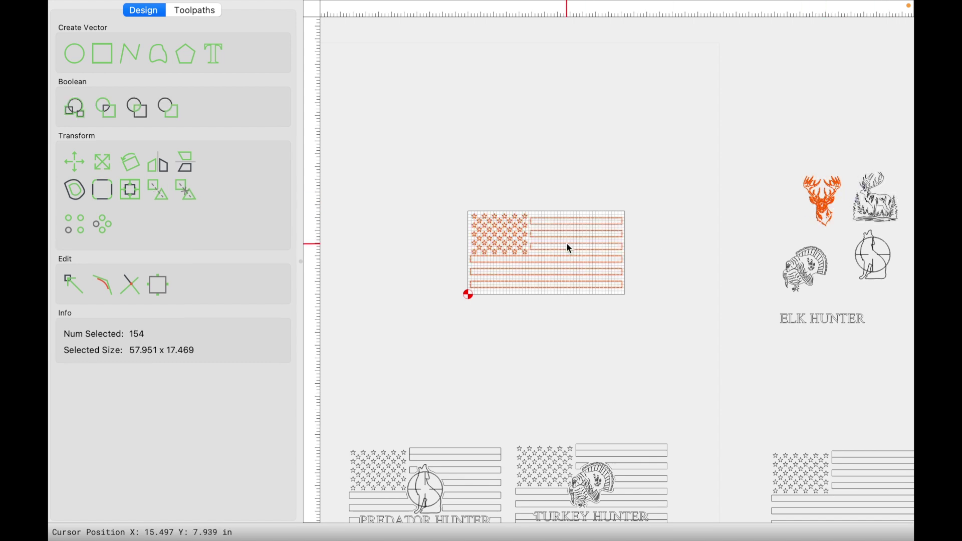
left_click(134, 194)
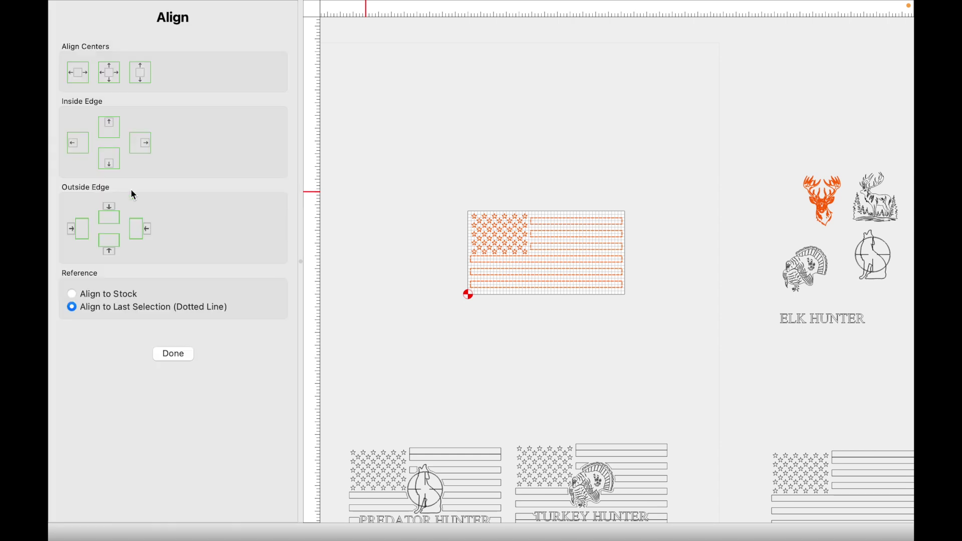
left_click(111, 73)
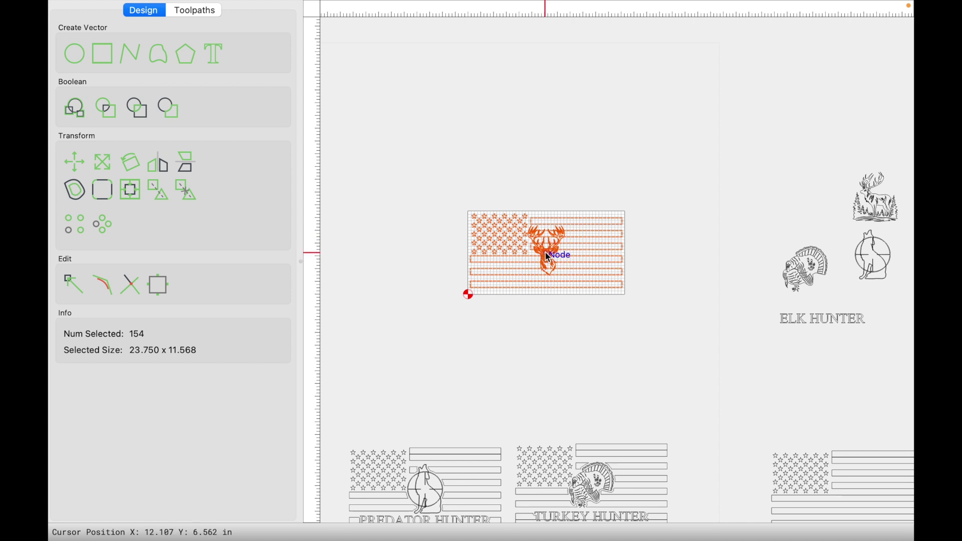
scroll(541, 262, "up", 5)
scroll(548, 258, "up", 1)
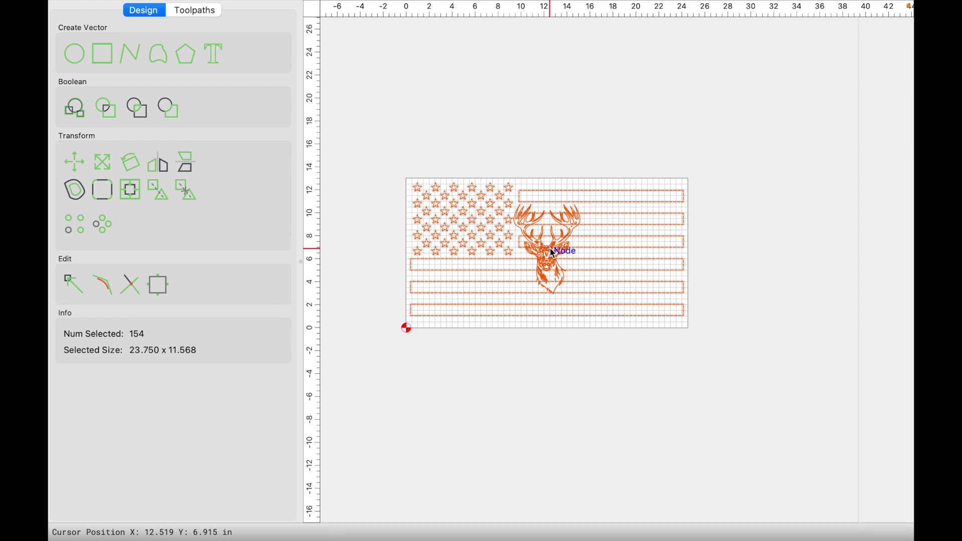
Place a copy of the ELK HUNTER text just below the flag on the stock.
scroll(550, 271, "down", 3)
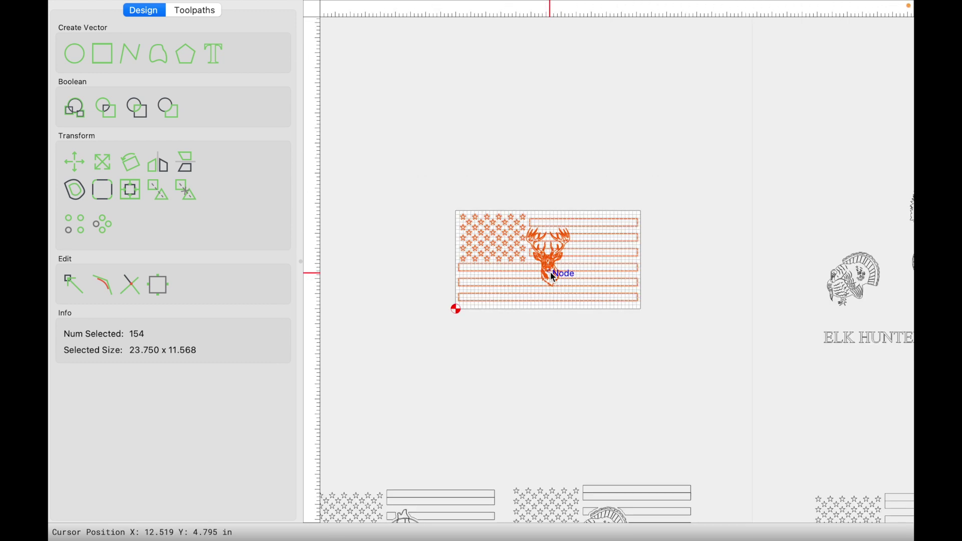
left_click(617, 322)
left_click(821, 339)
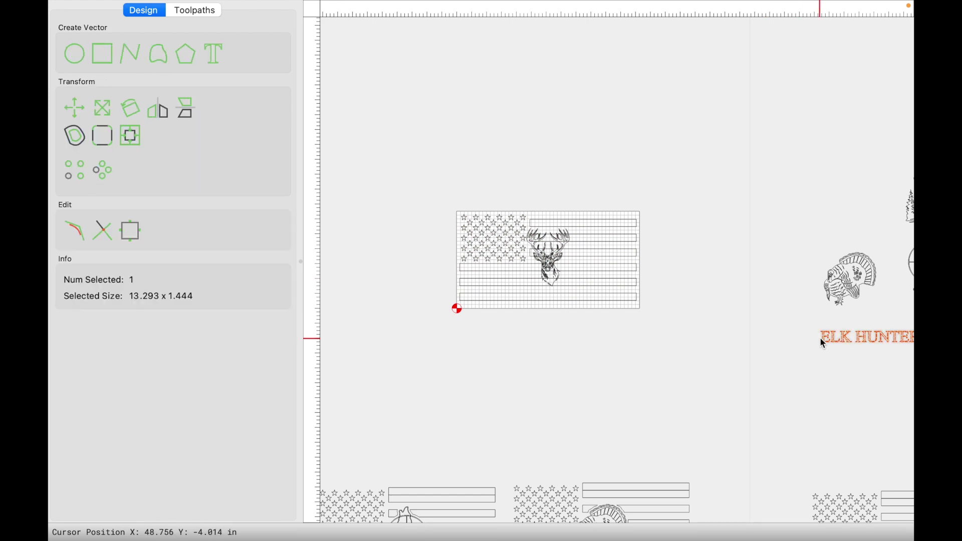
mouse_move(822, 341)
left_mouse_down()
mouse_move(628, 345)
mouse_move(522, 323)
left_mouse_up()
Change the wording of the copied text below the flag to DEER HUNTER.
double_click(523, 325)
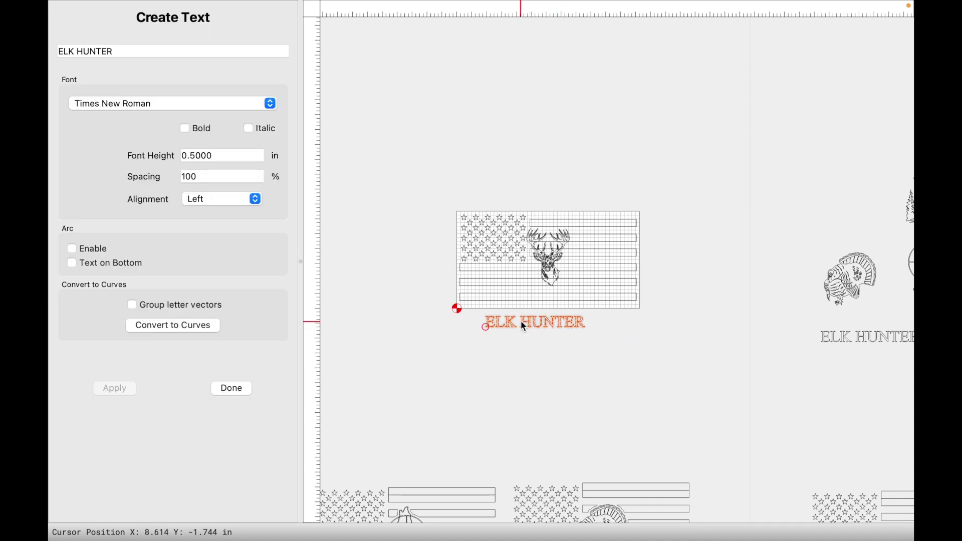
double_click(67, 51)
type("DEER")
key("Return")
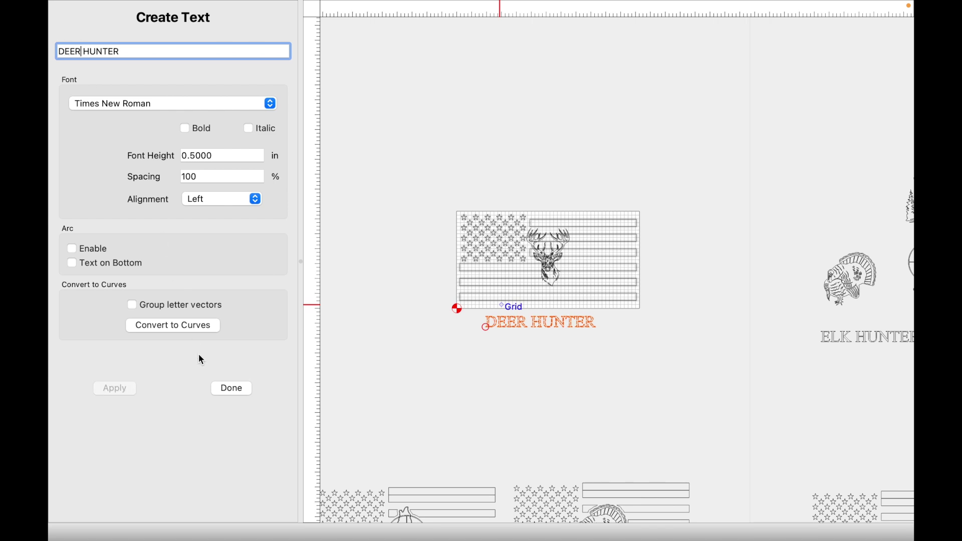
left_click(227, 388)
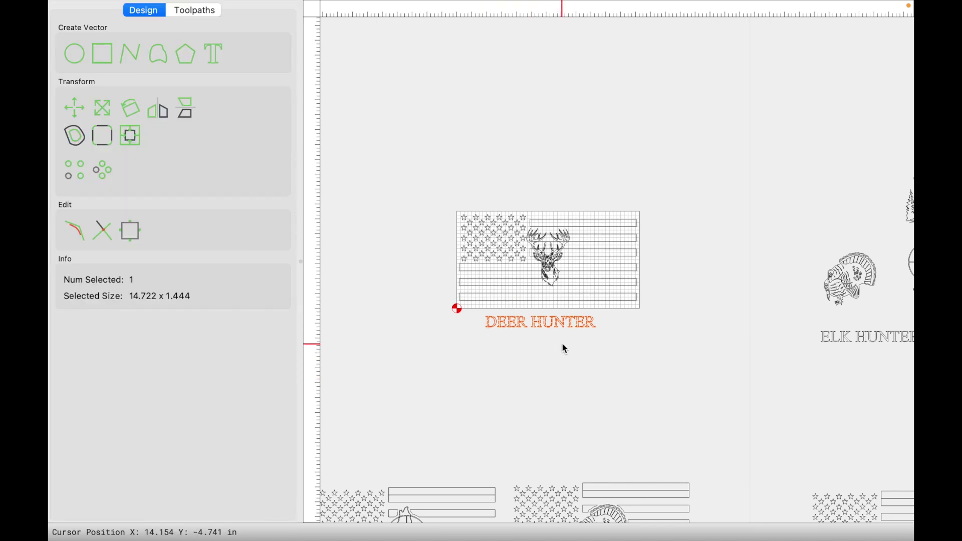
Ungroup the flag and regroup its stars and stripes without the bottom stripe.
scroll(563, 344, "up", 5)
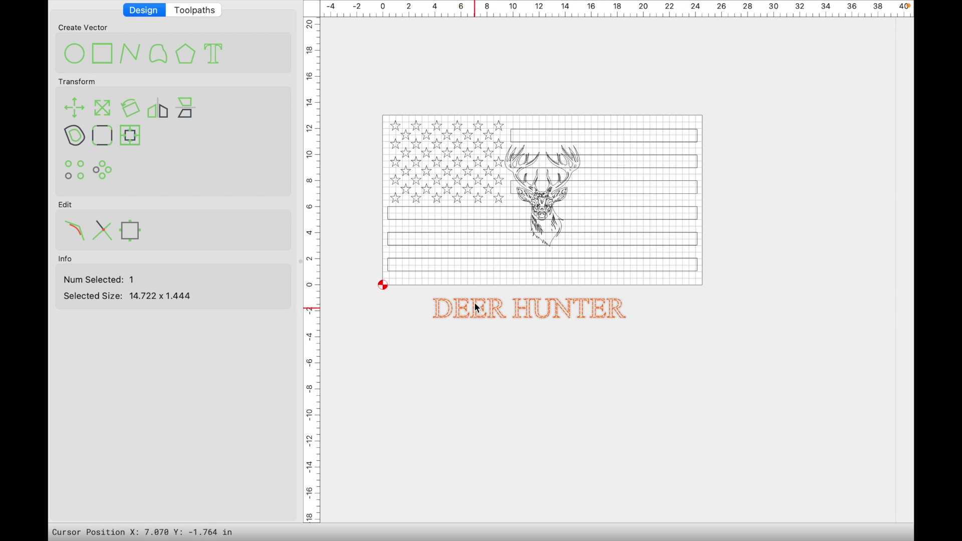
left_click(473, 275)
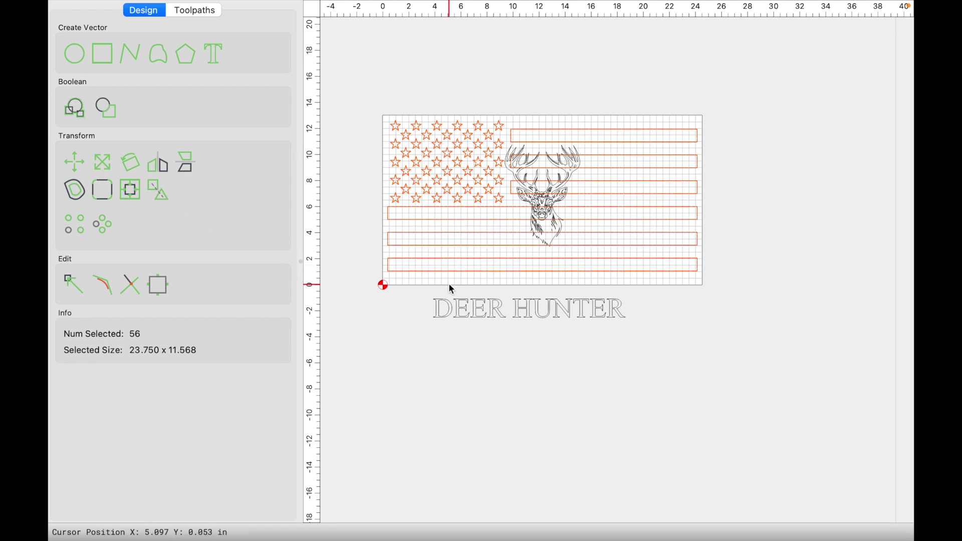
left_click(405, 273, "shift")
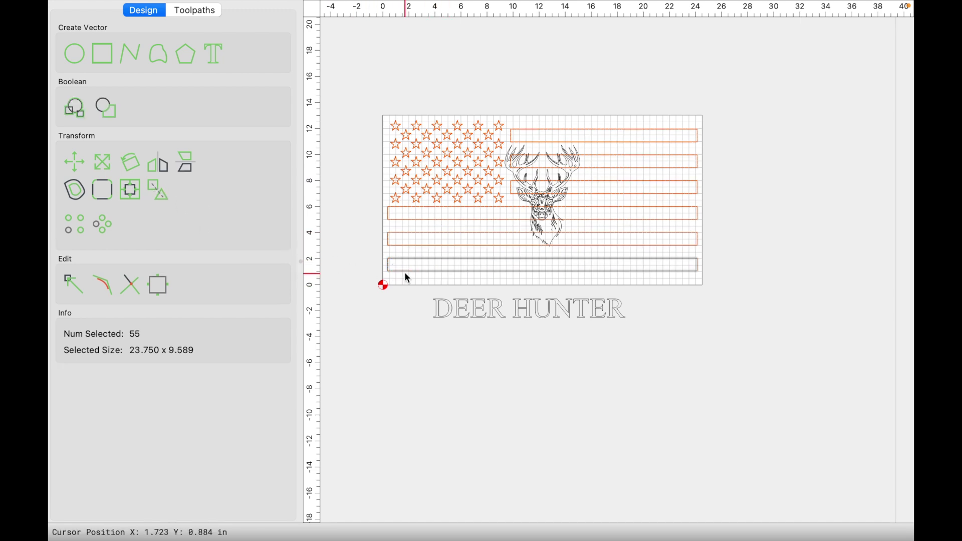
left_click(160, 193)
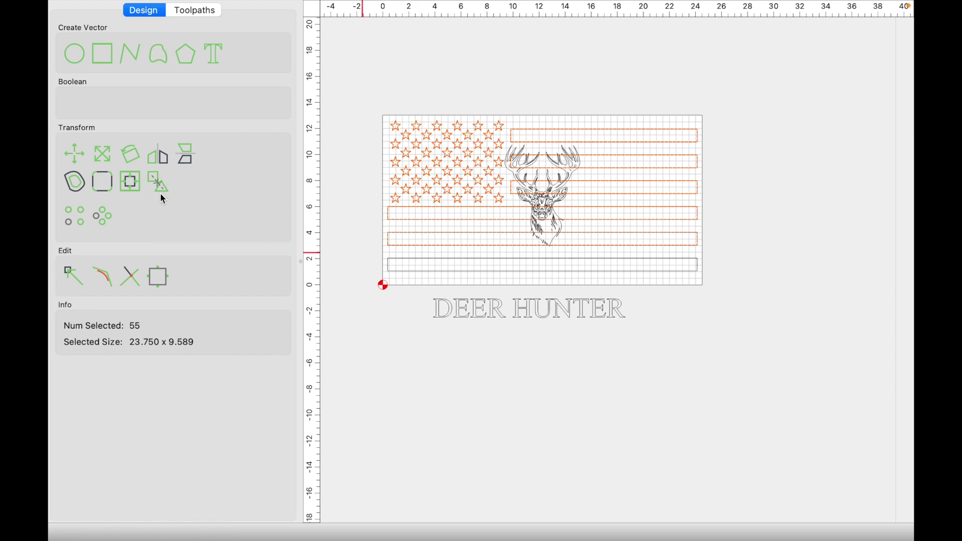
Center the DEER HUNTER text on the flag's separate bottom stripe, both horizontally and vertically.
left_click(482, 314)
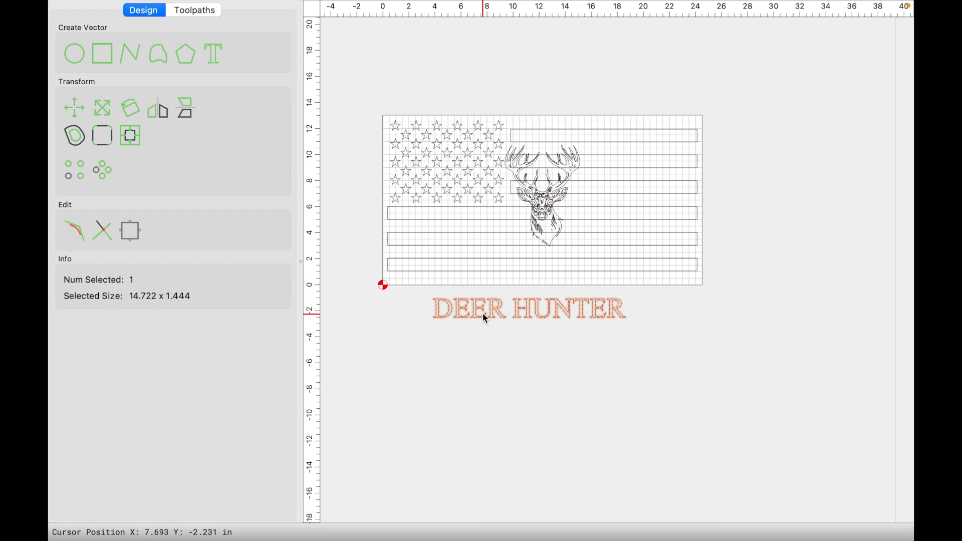
left_click(492, 277, "shift")
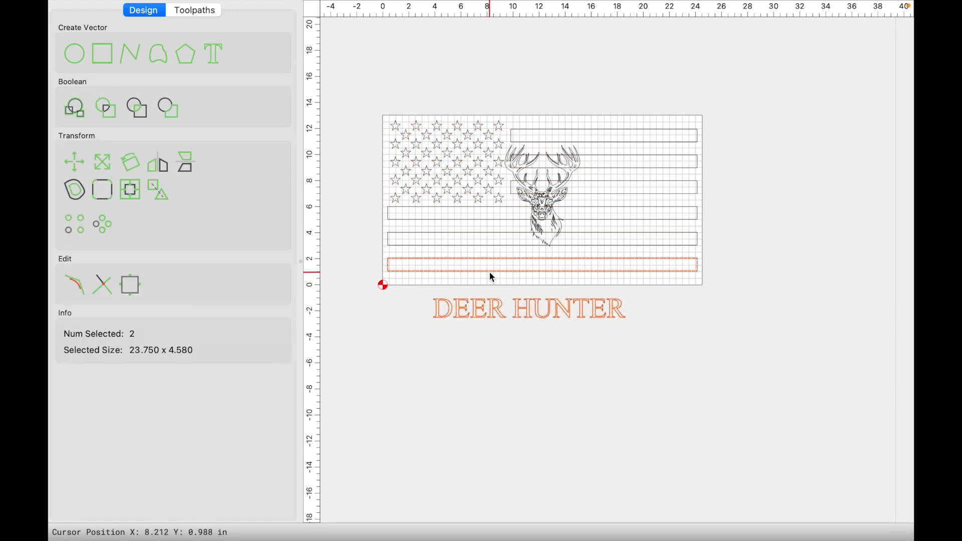
left_click(134, 192)
left_click(113, 77)
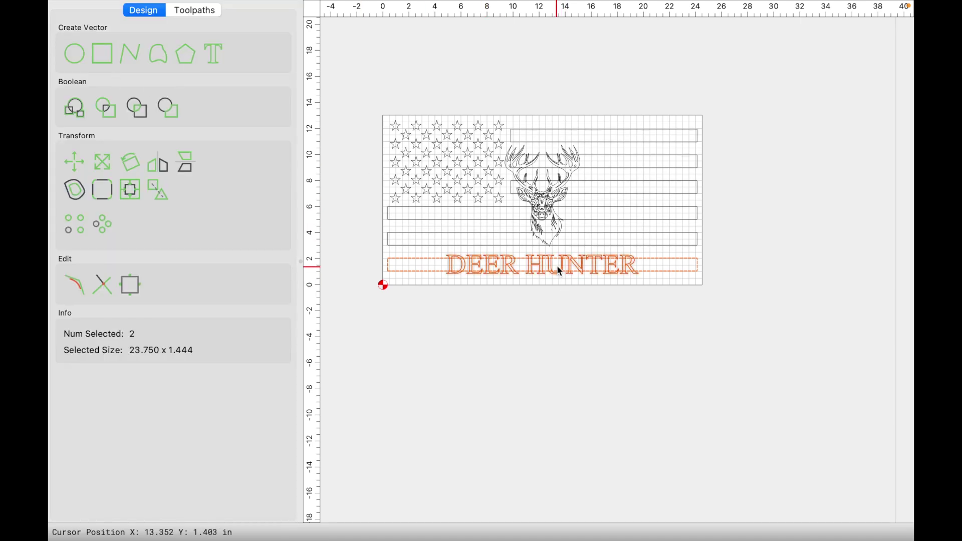
left_click(534, 316)
Create an outside offset of 0.25 in around the DEER HUNTER text.
scroll(521, 310, "up", 5)
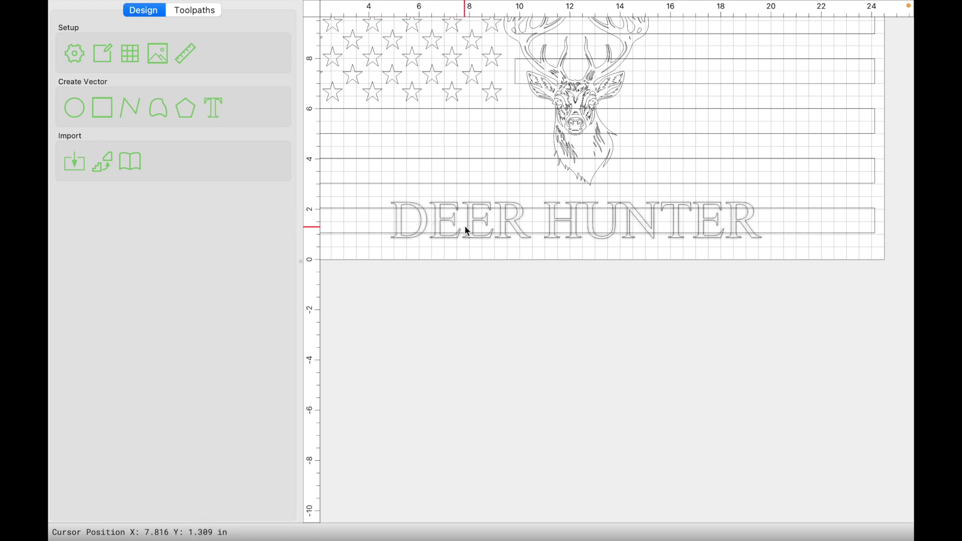
left_click(402, 221)
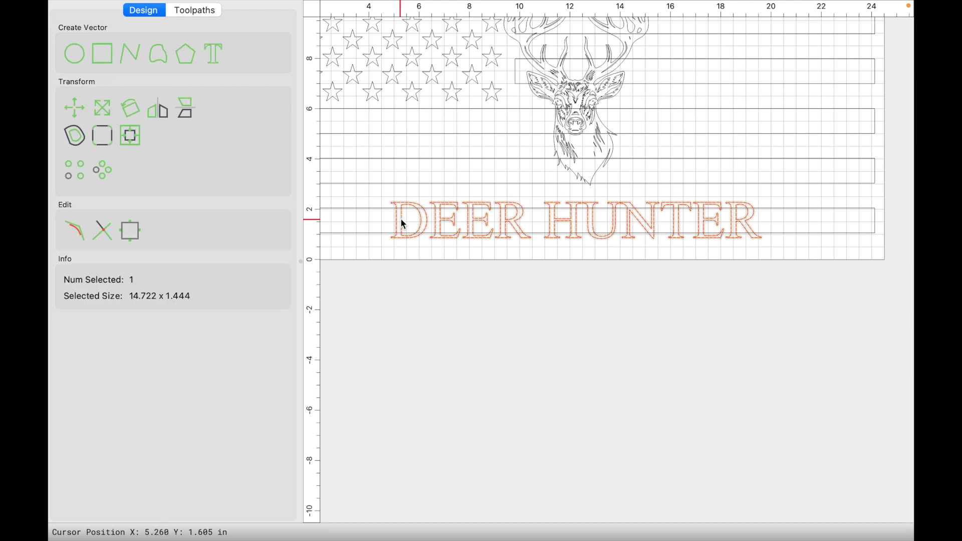
left_click(76, 135)
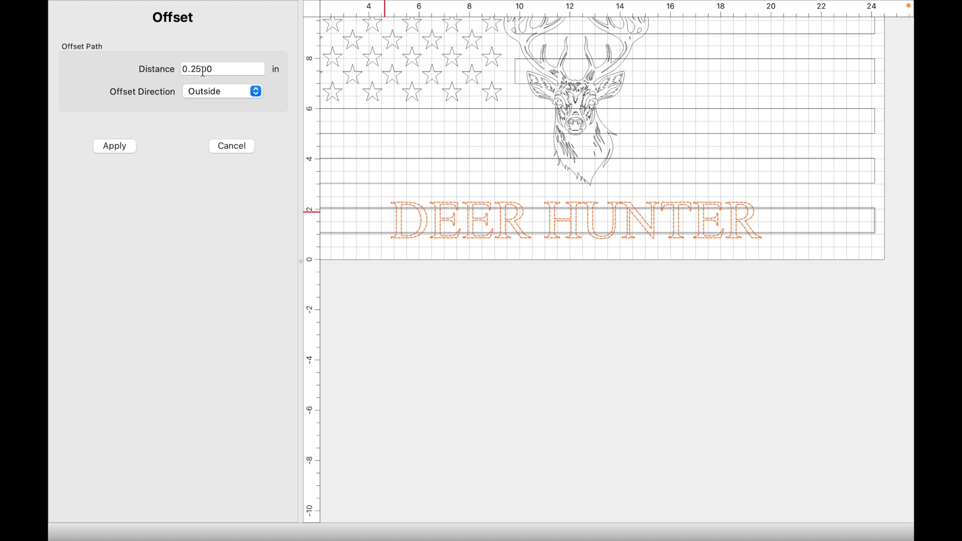
left_click(132, 146)
Delete the small inner offset pieces inside and between the DEER HUNTER letters, keeping the two outer outlines.
scroll(419, 224, "up", 2)
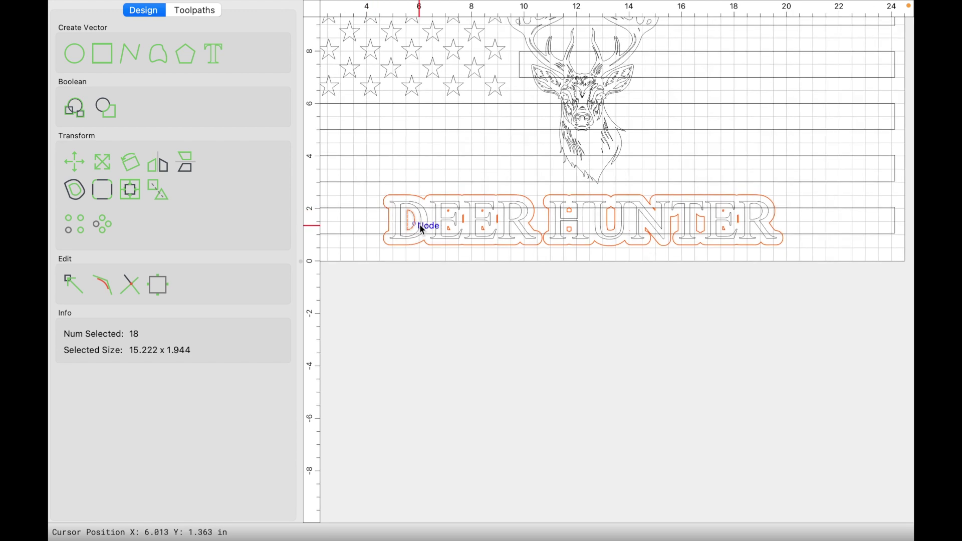
left_click(464, 195, "shift")
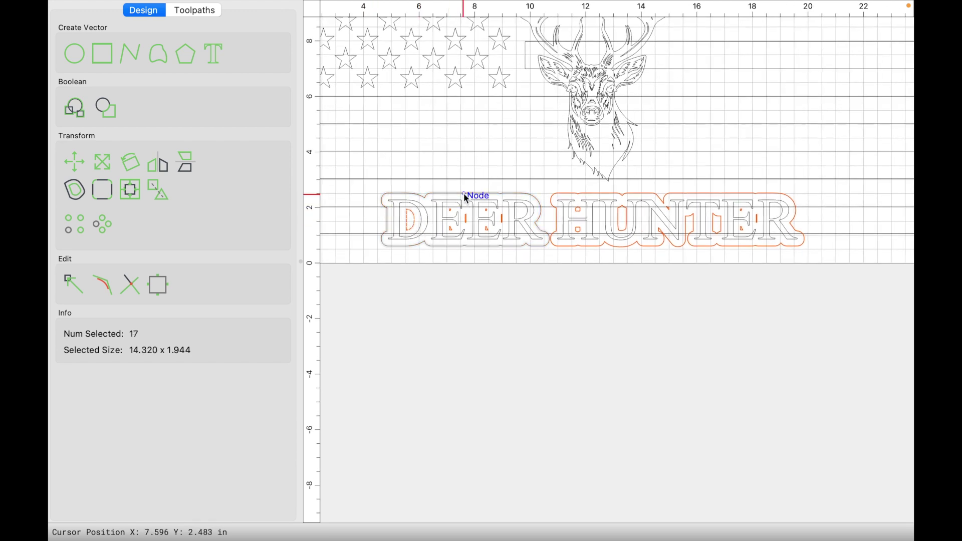
left_click(598, 194, "shift")
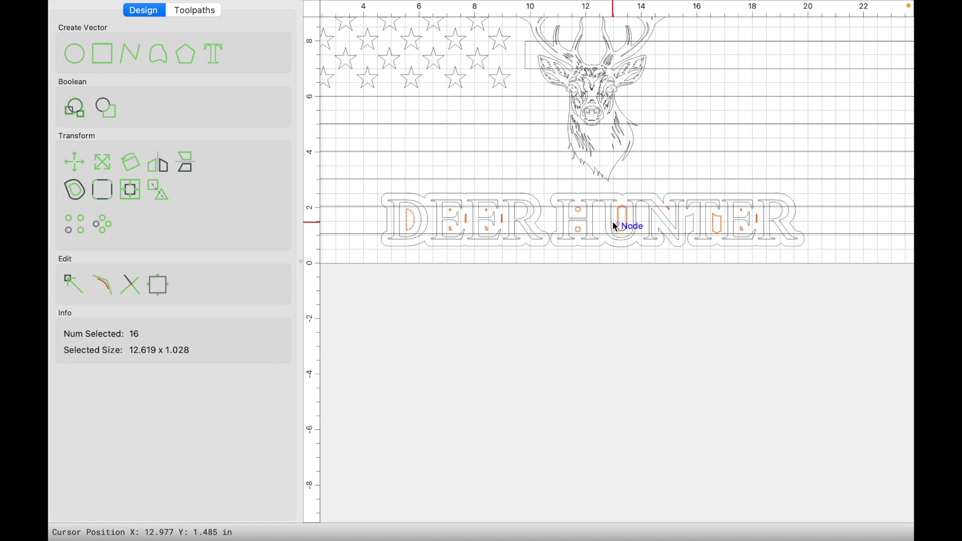
key("Escape")
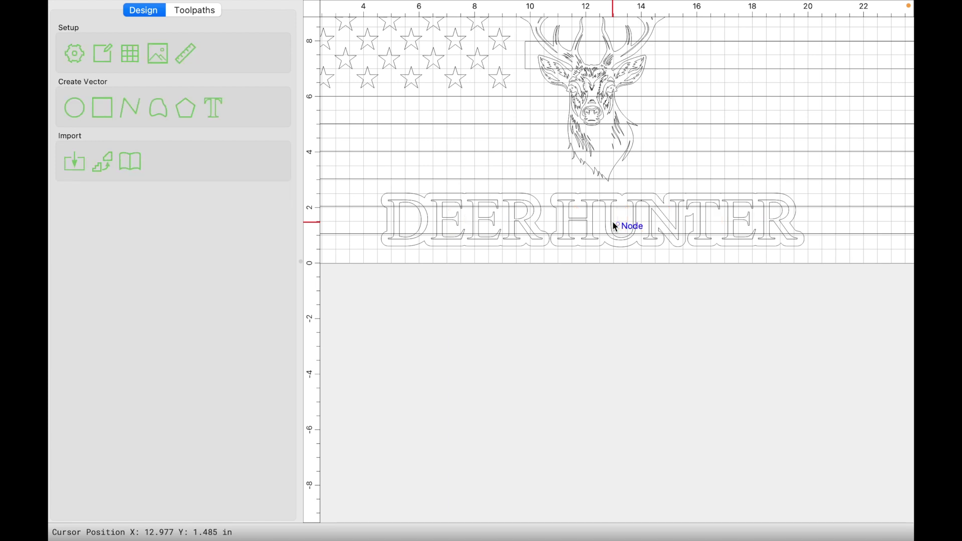
Group the outer offset outlines of the words DEER and HUNTER.
left_click(491, 189)
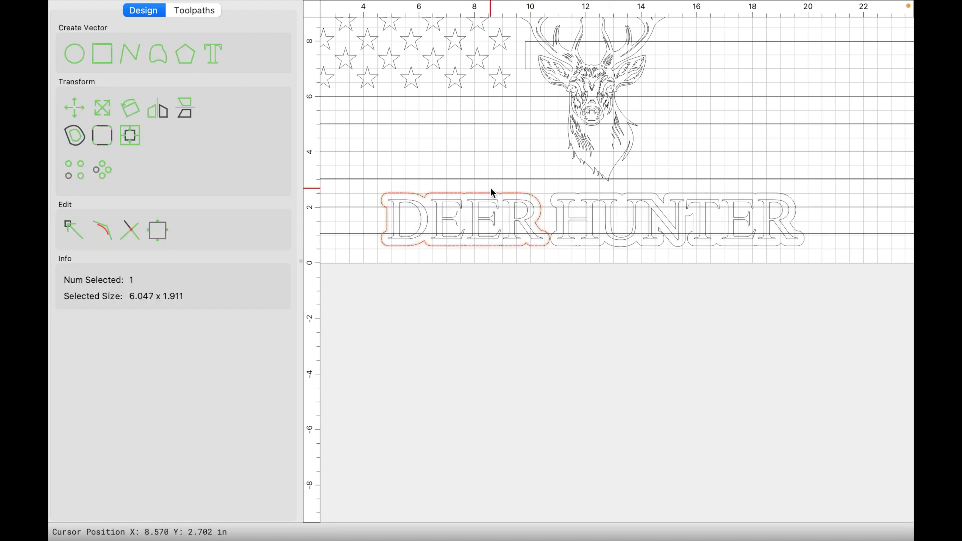
left_click(558, 191, "shift")
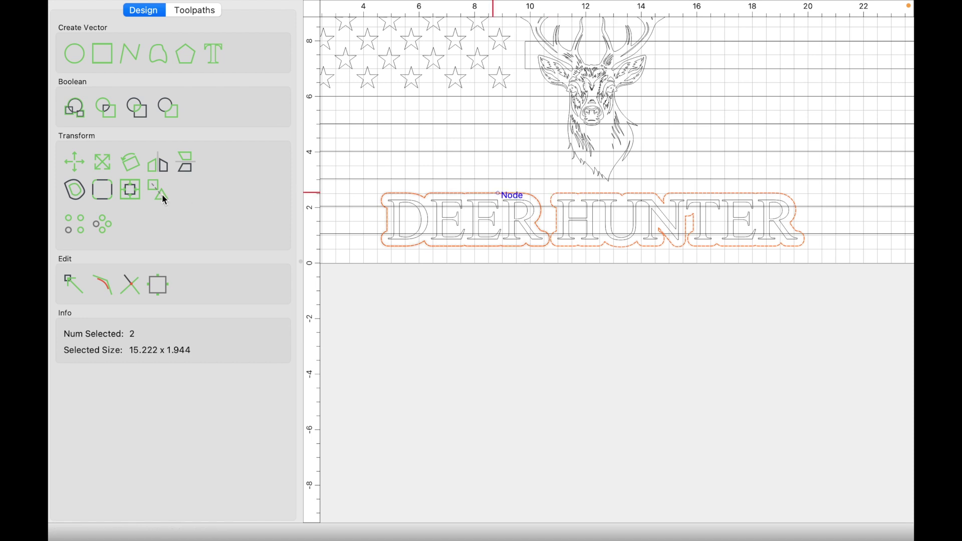
left_click(437, 256)
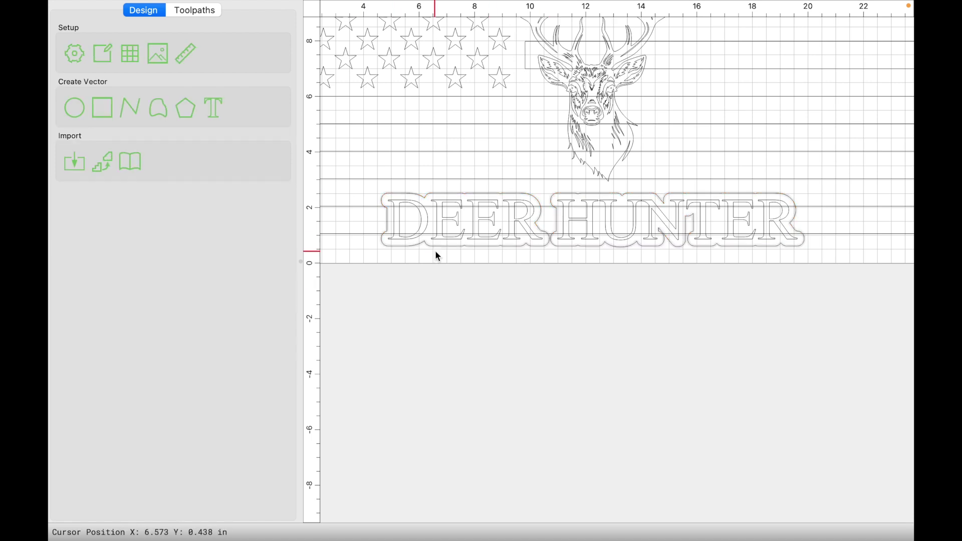
Try a Boolean subtraction of the grouped lettering outlines from the flag's bottom stripe, and undo it.
left_click(353, 206)
left_click(385, 194, "shift")
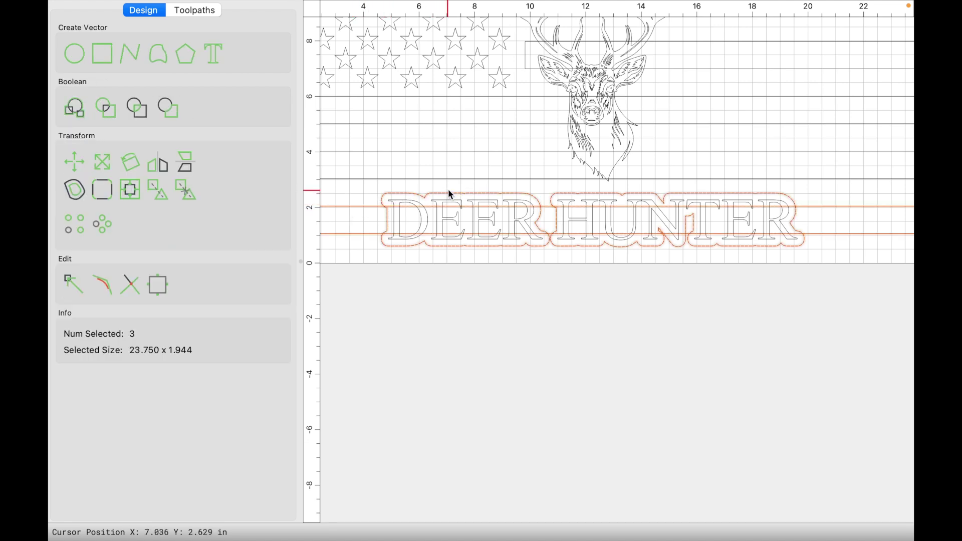
left_click(171, 108)
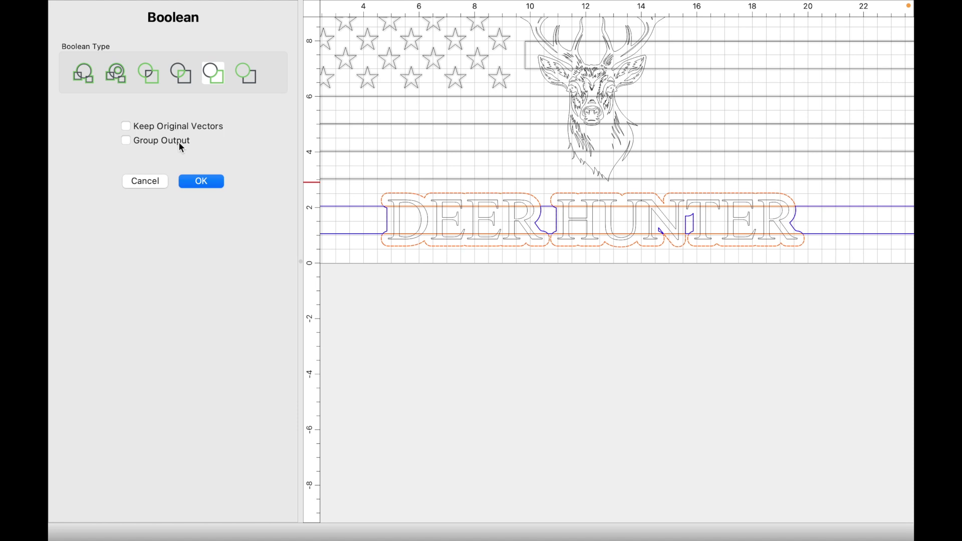
left_click(196, 182)
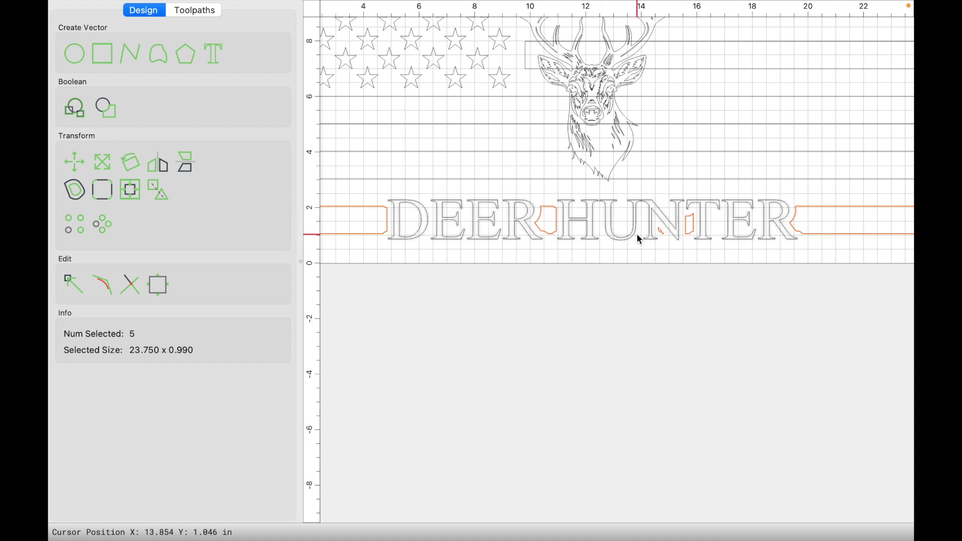
left_click(510, 295)
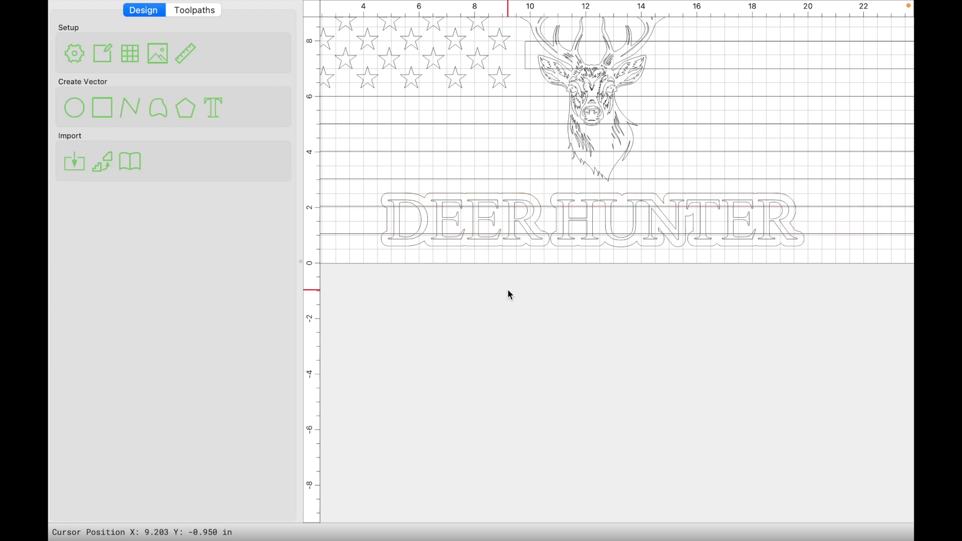
Group the two outer outlines around DEER and HUNTER again.
left_click(421, 196)
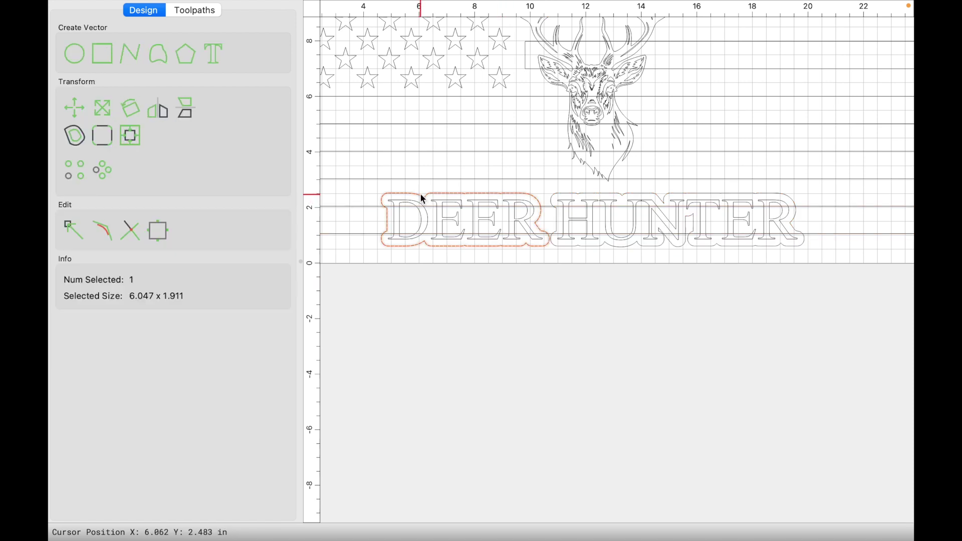
left_click(551, 196, "shift")
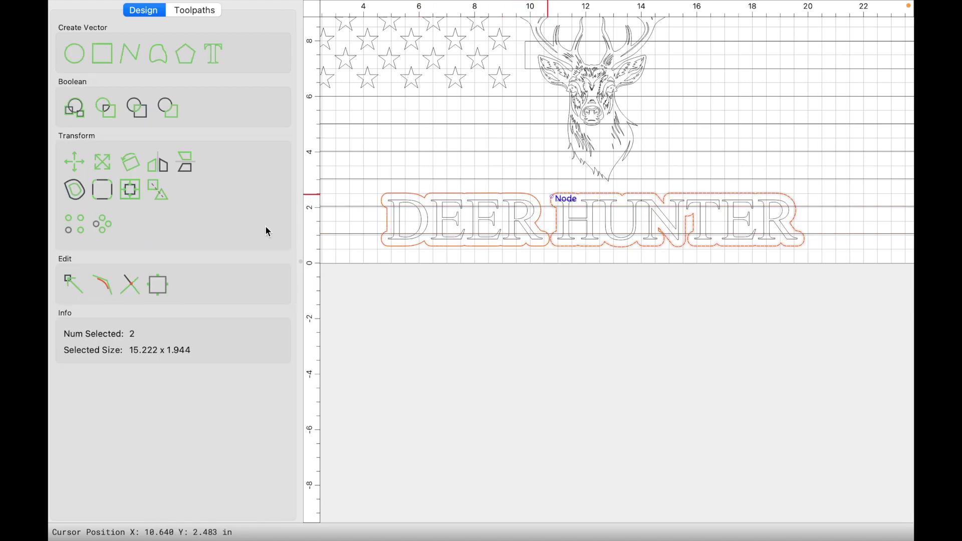
left_click(156, 191)
left_click(367, 338)
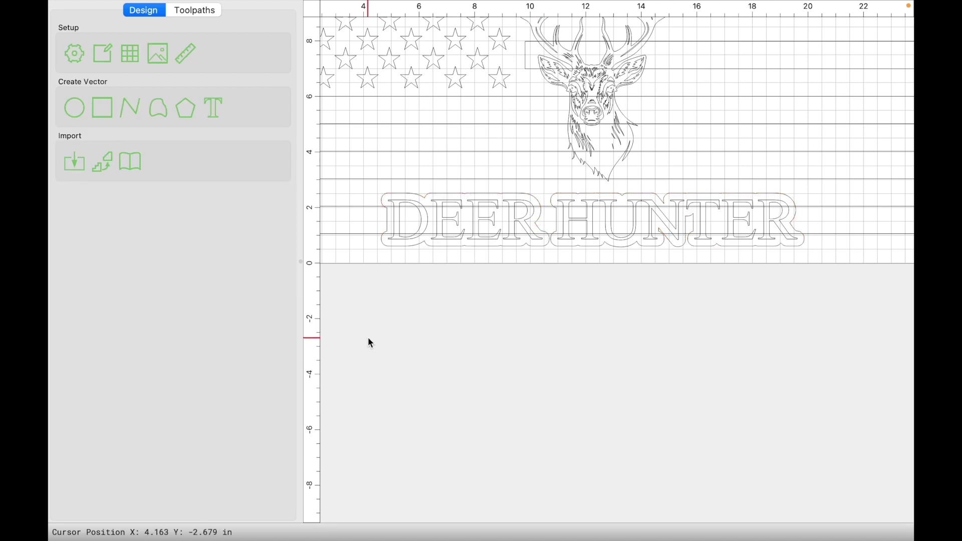
Try a Boolean subtraction of the bottom stripe from the grouped lettering outlines, and undo it.
left_click(388, 200)
left_click(359, 205, "shift")
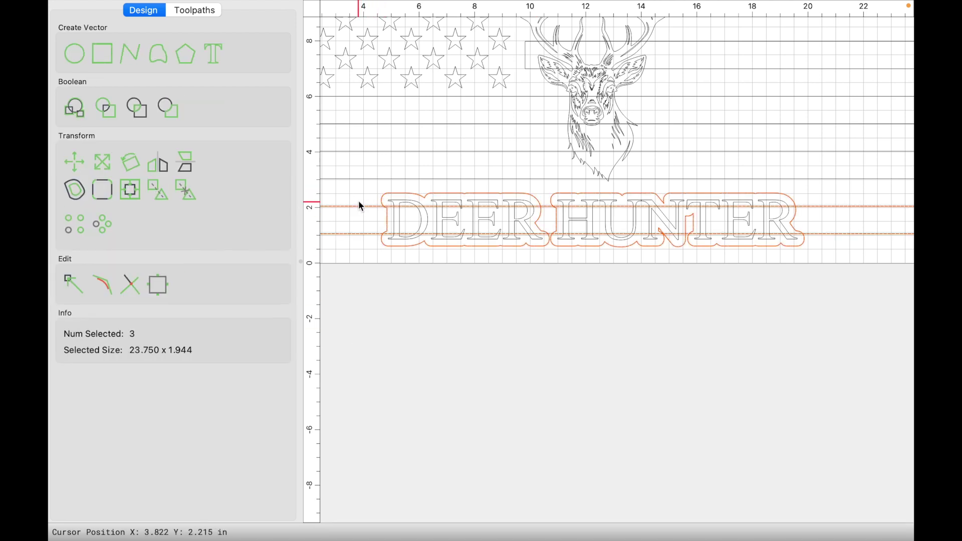
left_click(165, 106)
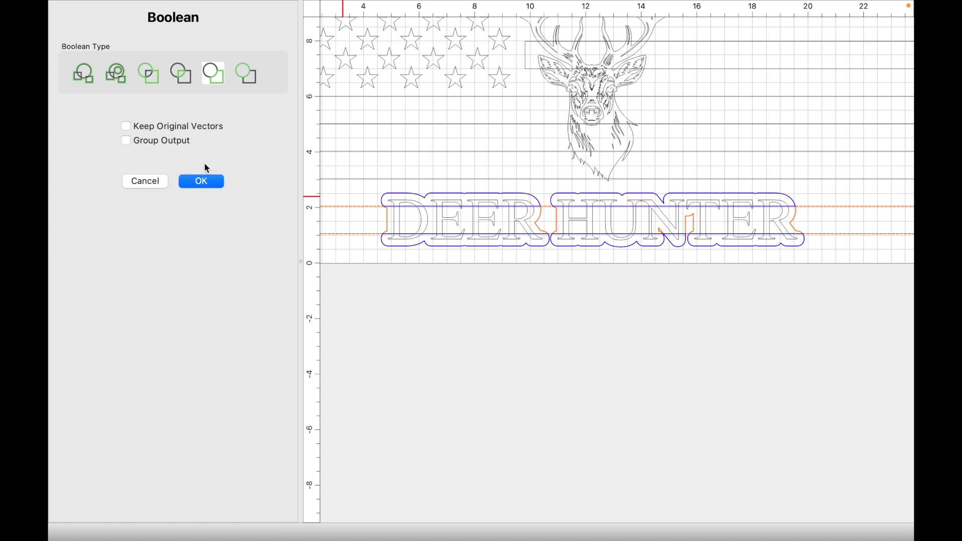
left_click(202, 181)
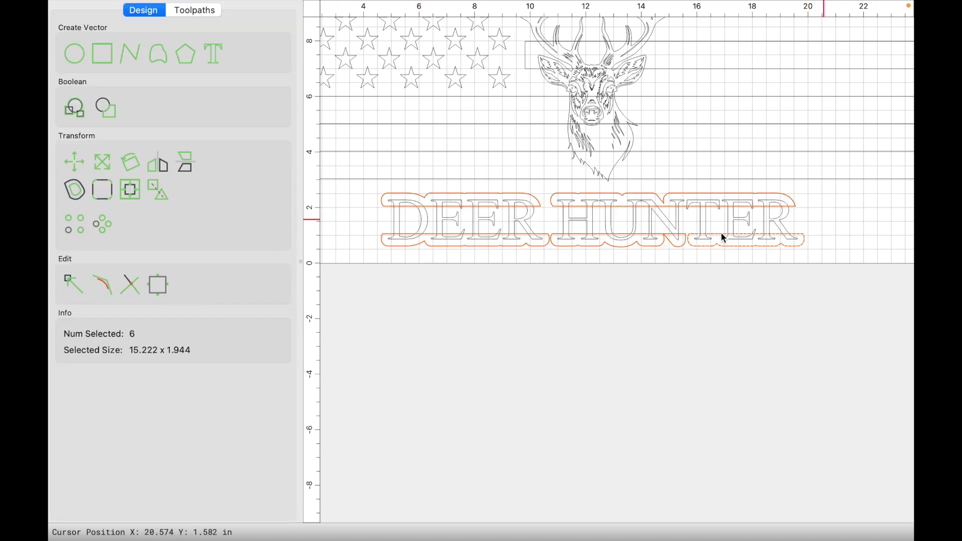
left_click(385, 248)
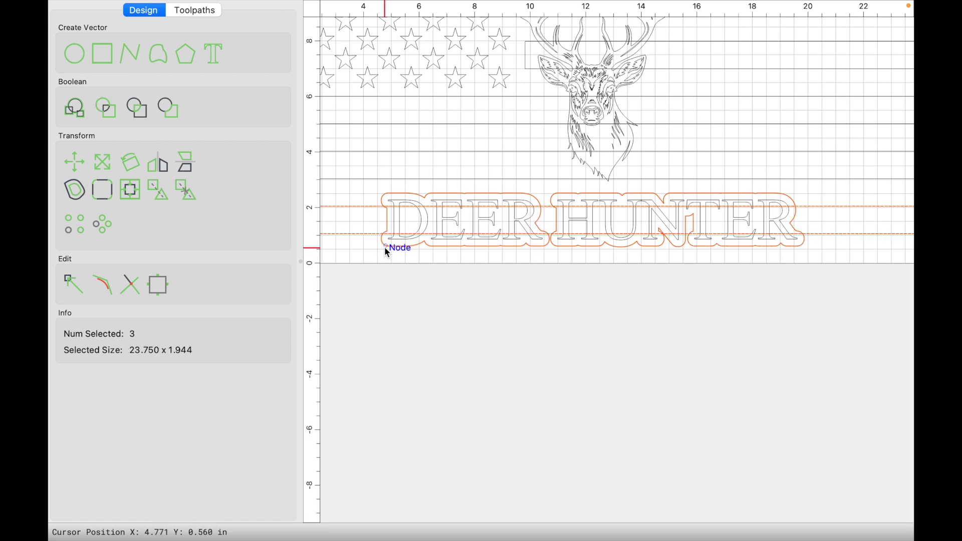
left_click(395, 299)
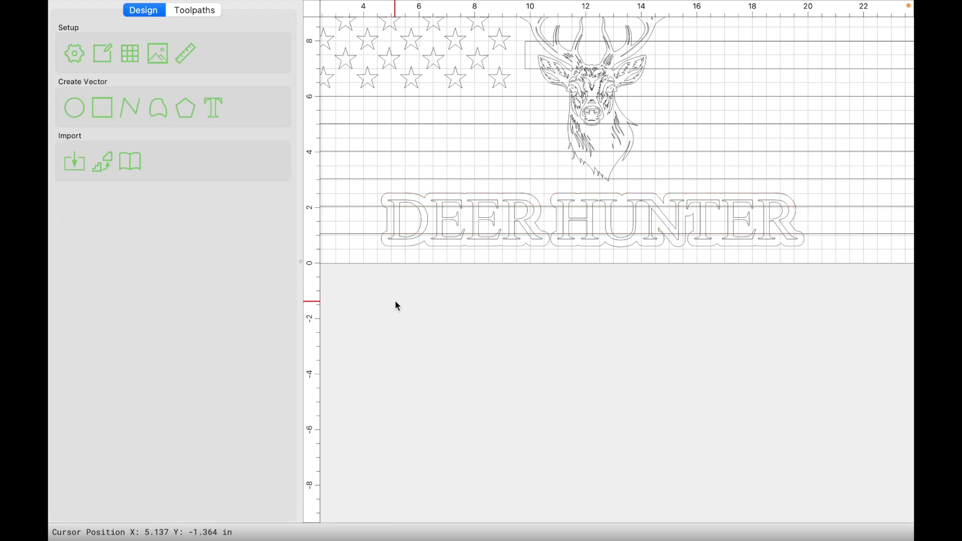
Regroup the two outer outlines around DEER and HUNTER into one object.
left_click(379, 196)
left_click(570, 195, "shift")
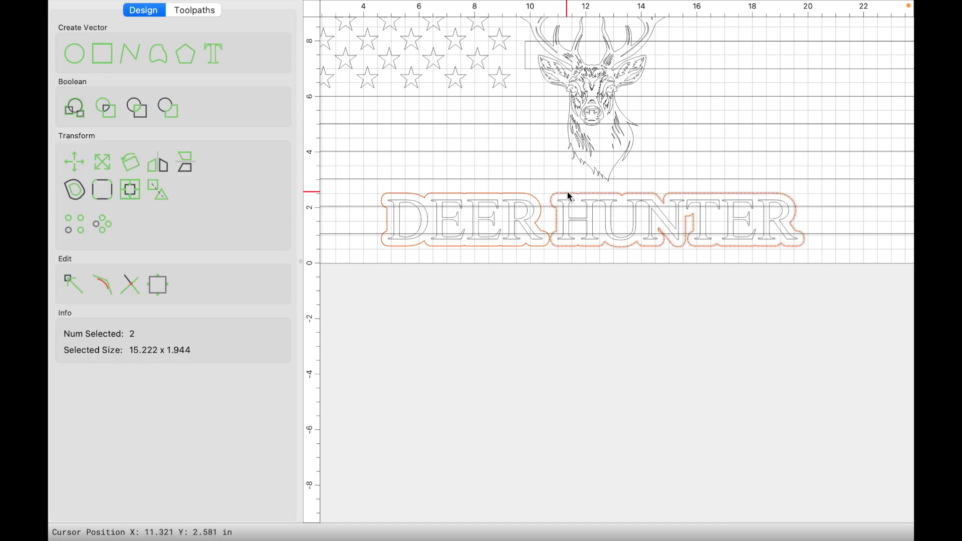
left_click(161, 189)
left_click(427, 293)
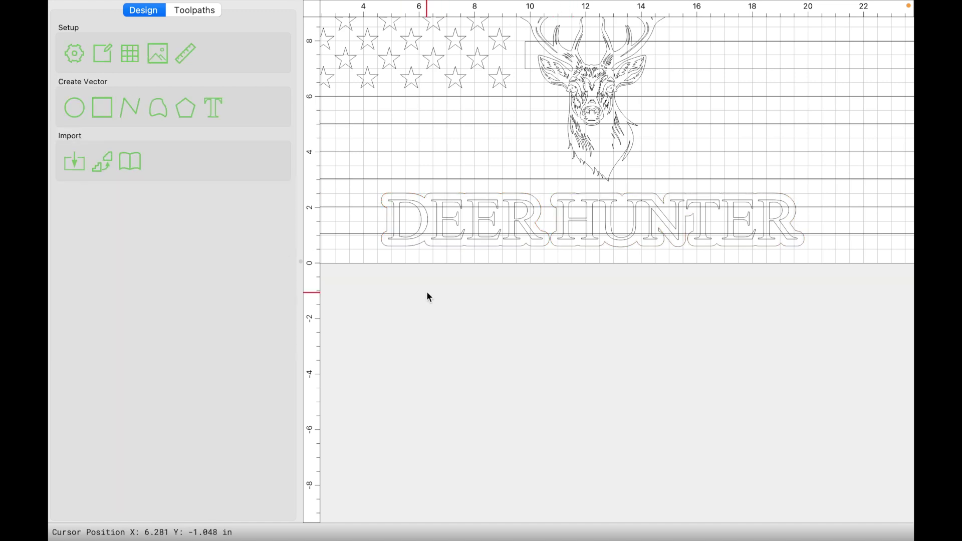
Subtract the grouped lettering outlines from the flag's bottom stripe without keeping the original vectors.
left_click(344, 206)
left_click(384, 196, "shift")
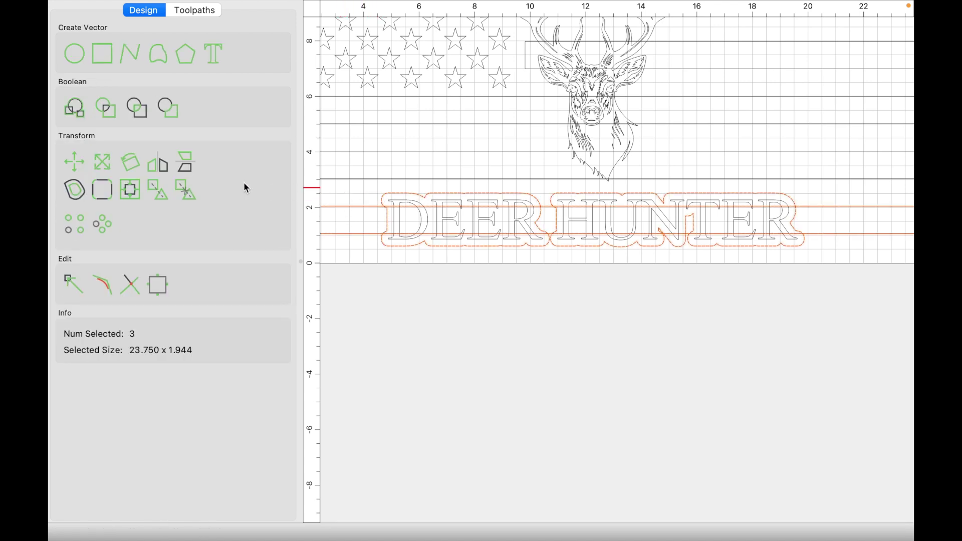
left_click(176, 111)
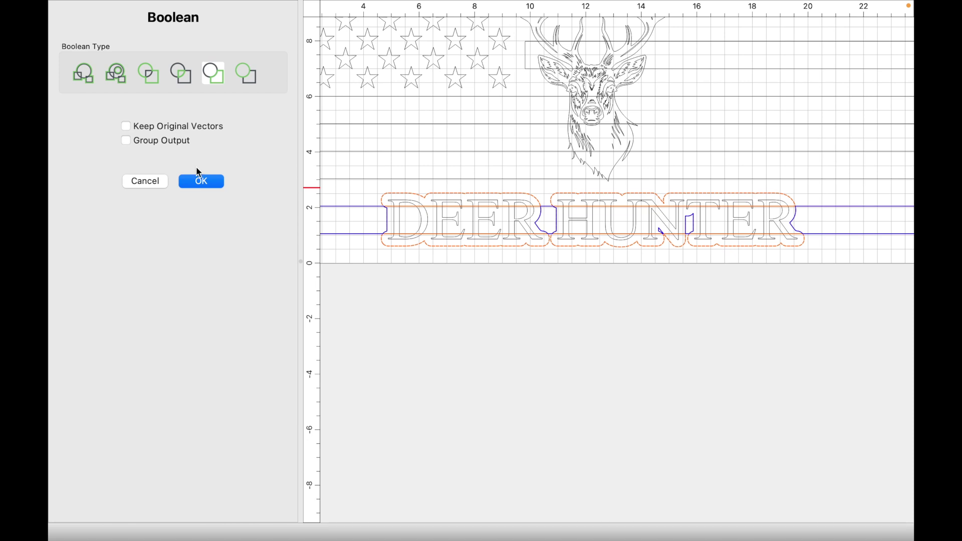
left_click(198, 176)
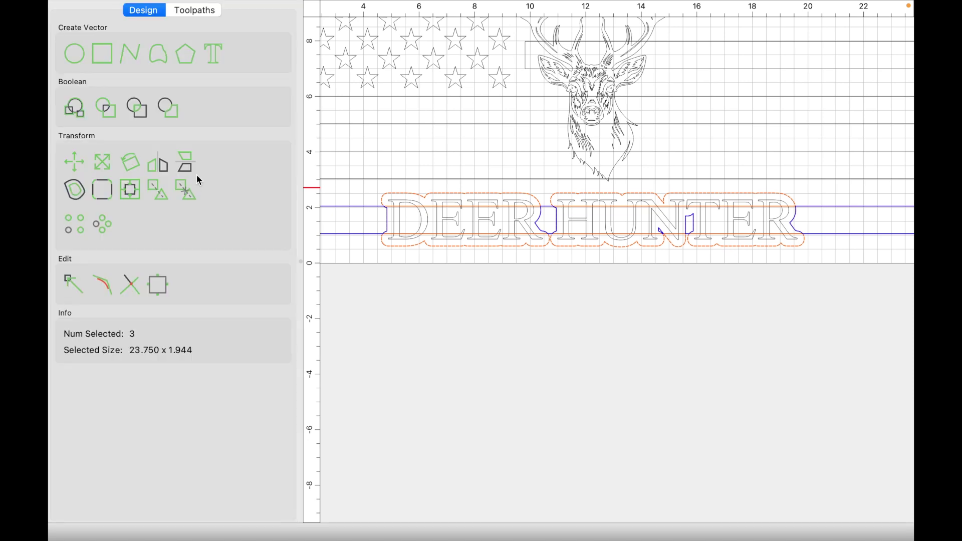
Delete the three leftover stripe fragments between the letters, keeping the stripe's two end pieces.
left_click(364, 207, "shift")
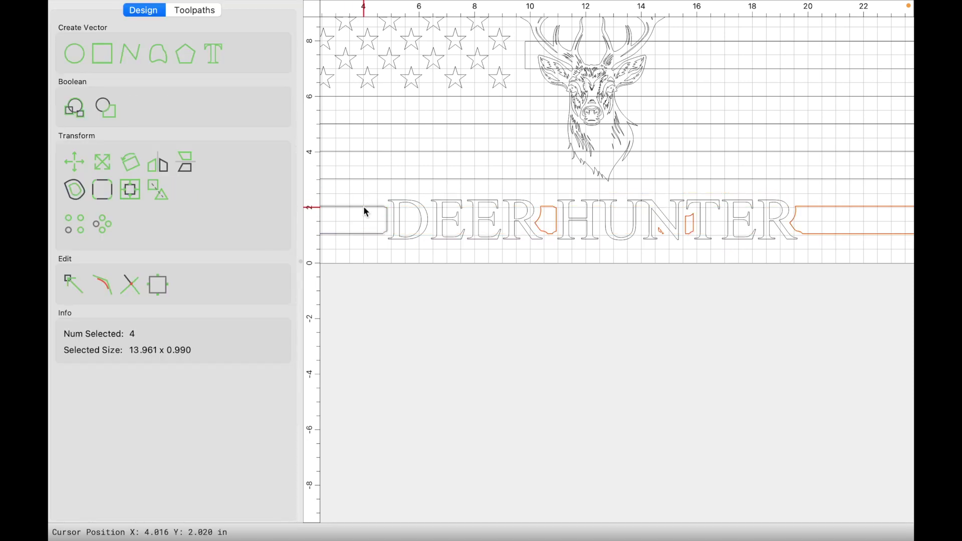
left_click(825, 207, "shift")
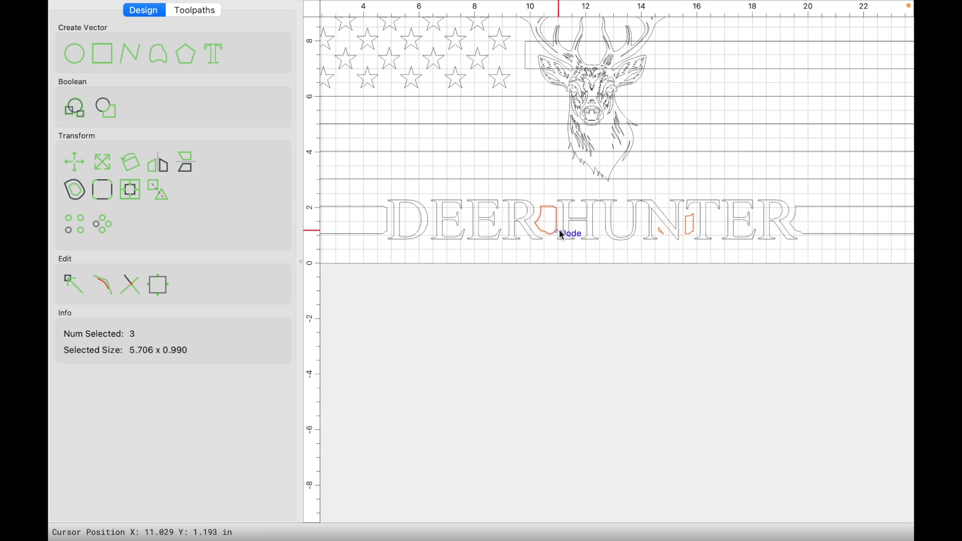
key("Delete")
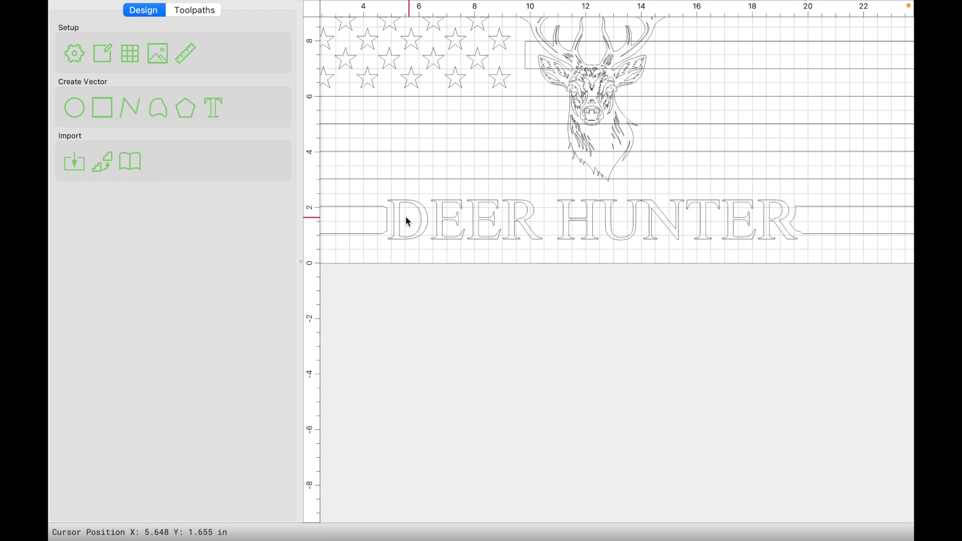
Create an outside offset of 0.25 in around the deer head.
scroll(497, 243, "down", 3)
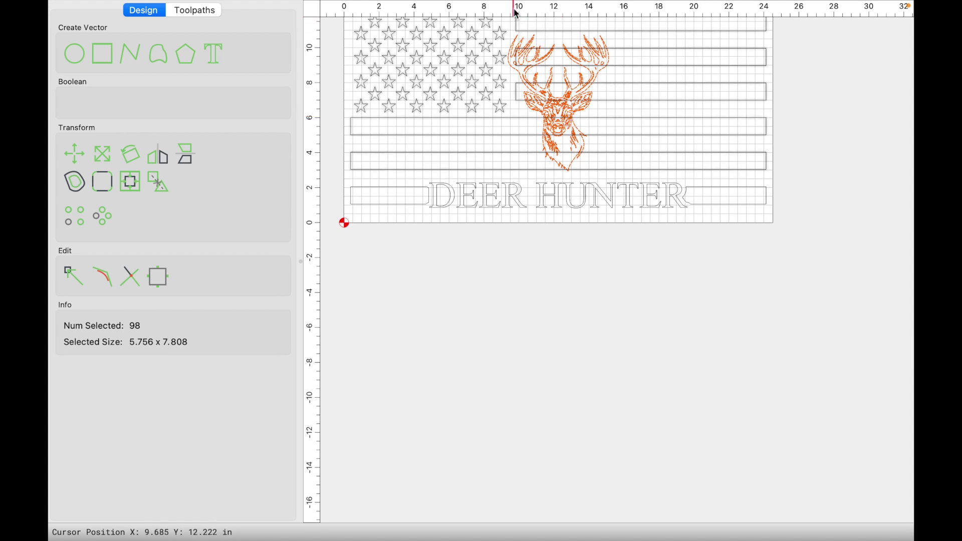
left_click(79, 180)
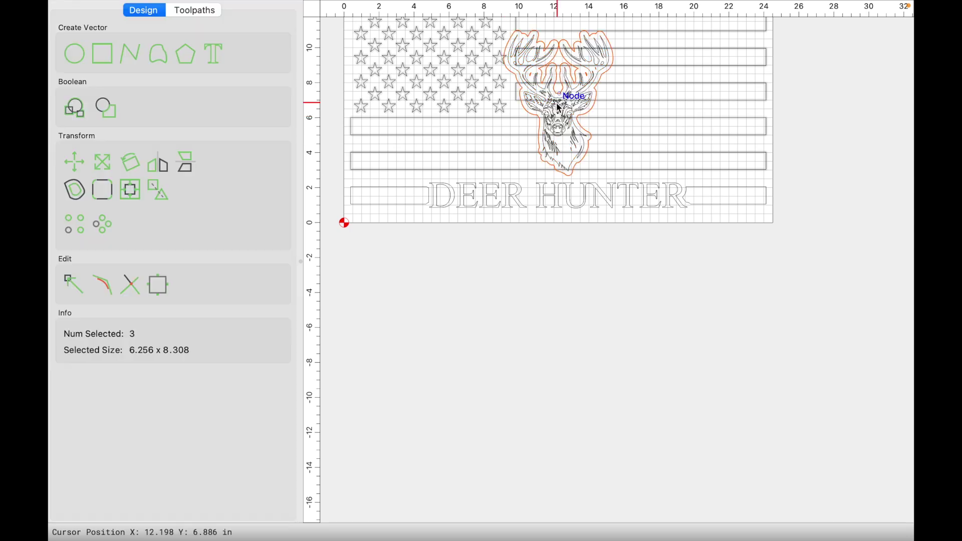
Delete the two tiny offset pieces inside the antlers, keeping the outer outline around the deer head.
scroll(555, 78, "up", 1)
scroll(554, 78, "up", 3)
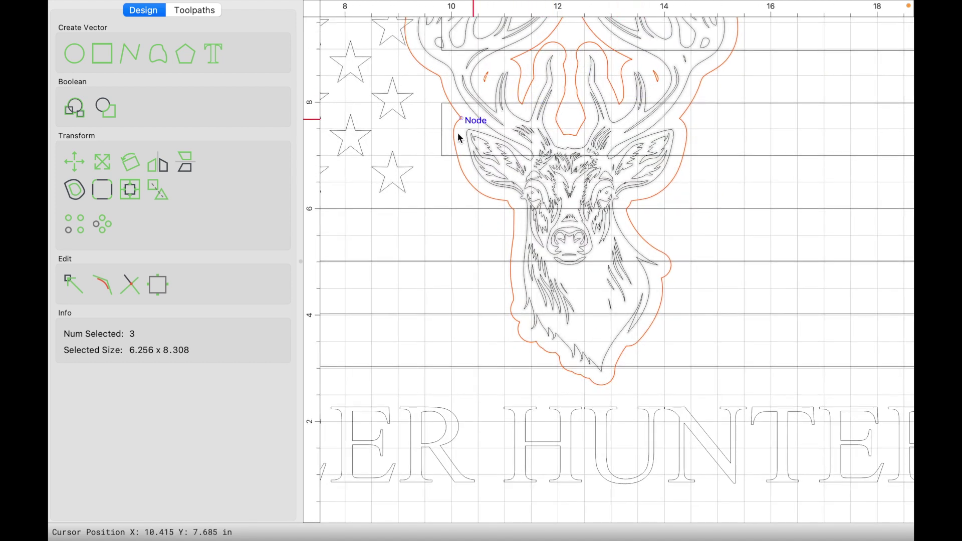
left_click(474, 189, "shift")
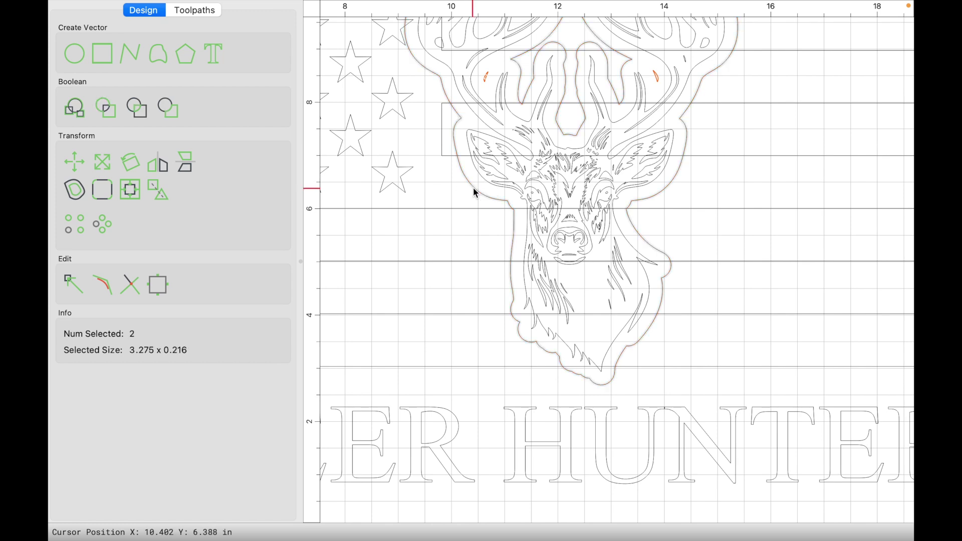
scroll(473, 188, "down", 2)
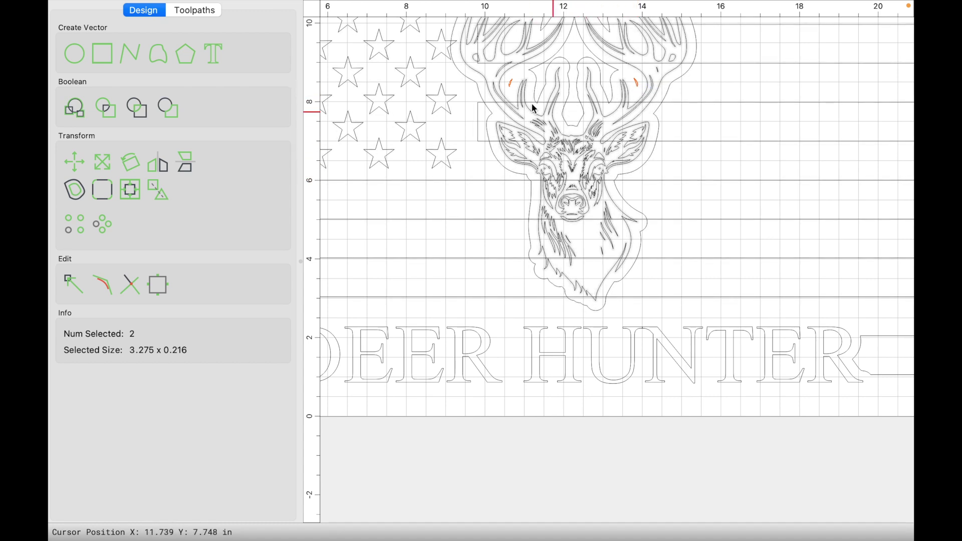
key("Delete")
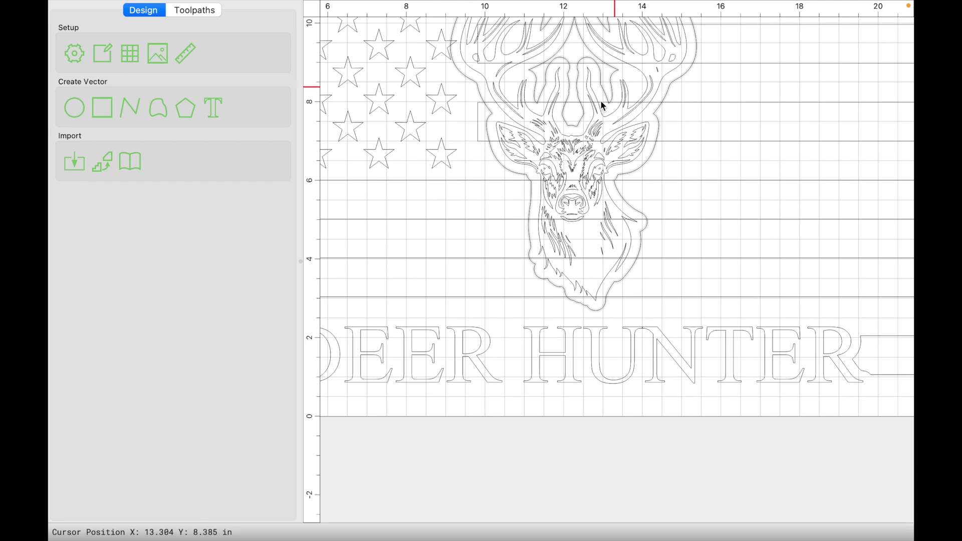
Ungroup the flag's stars and stripes around the deer head.
scroll(486, 85, "down", 1)
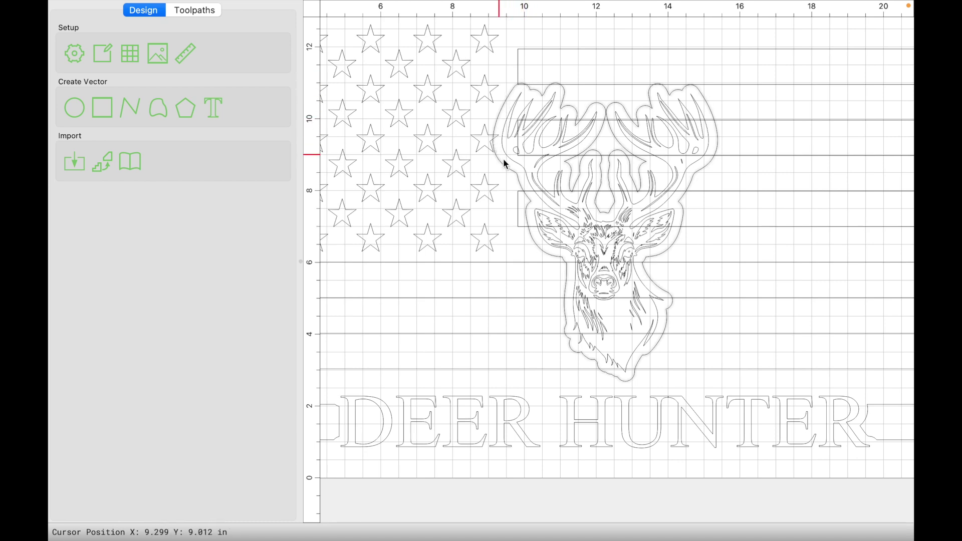
left_click(501, 61)
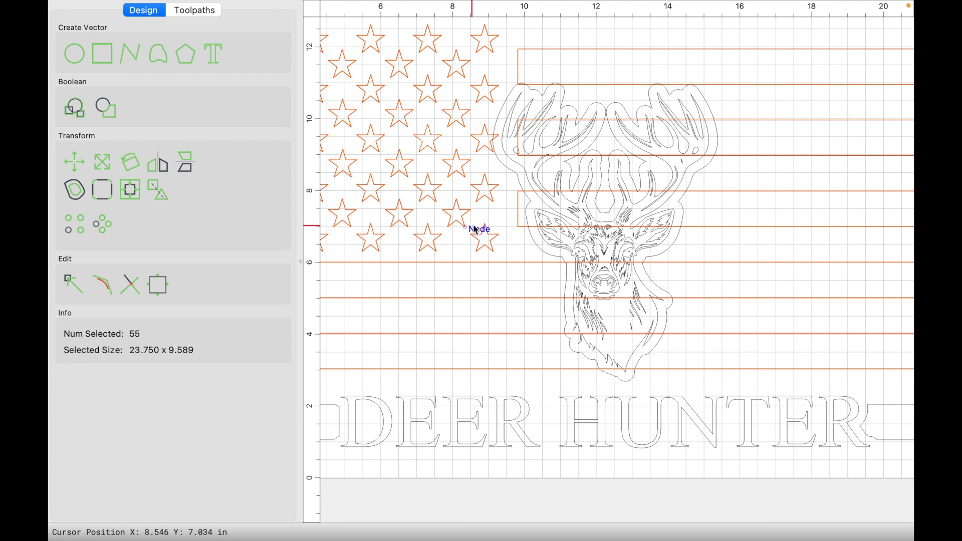
left_click(805, 148)
Group the five stripes and the single star that the deer head's offset outline overlaps.
left_click(722, 84)
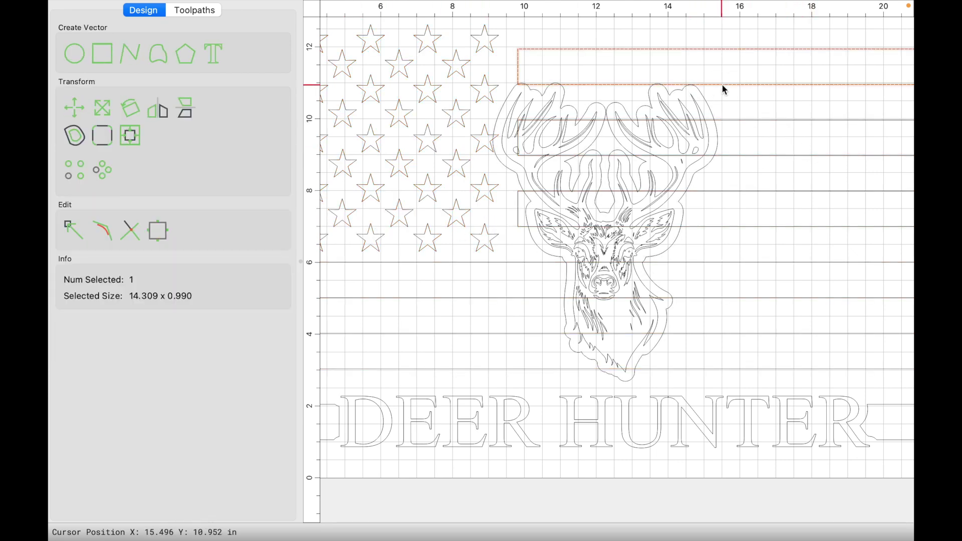
left_click(741, 120, "shift")
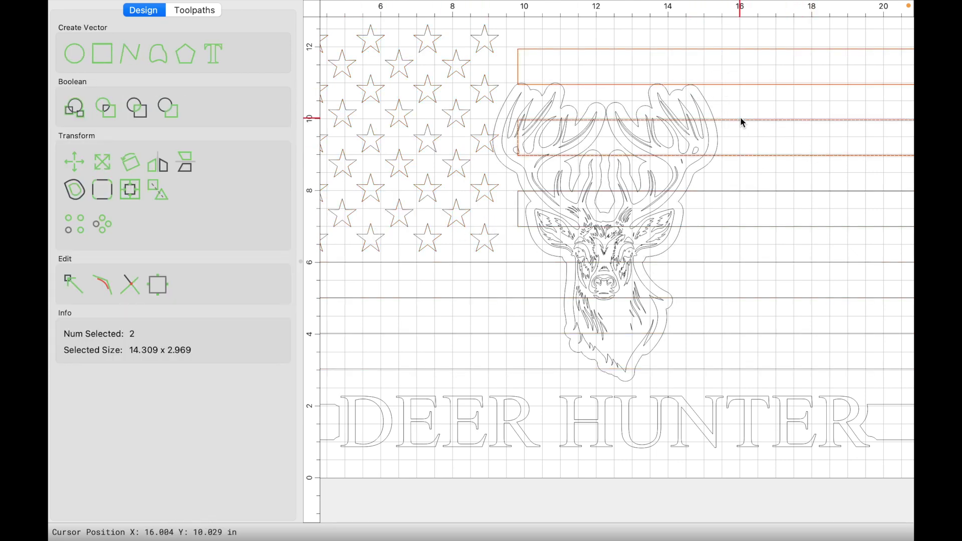
left_click(723, 192, "shift")
left_click(716, 262, "shift")
left_click(715, 333, "shift")
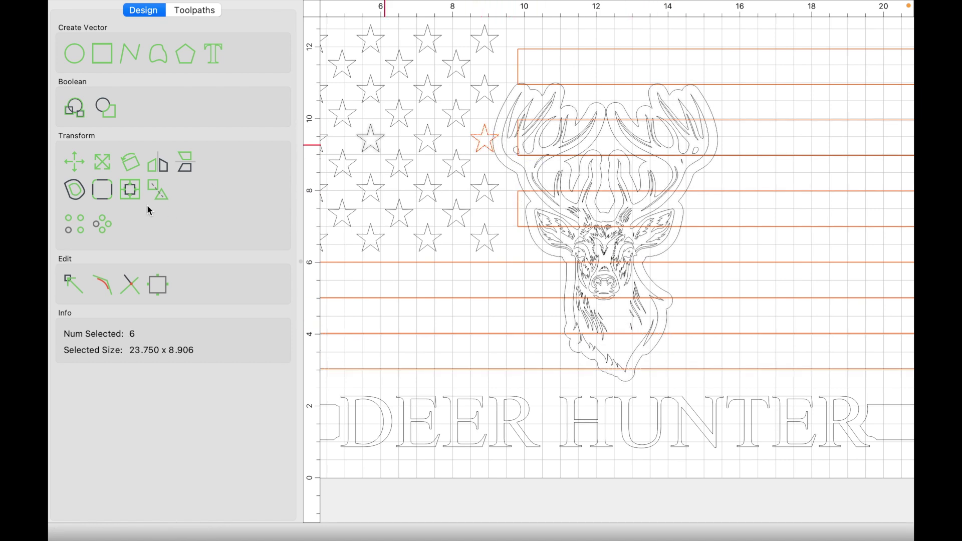
left_click(159, 195)
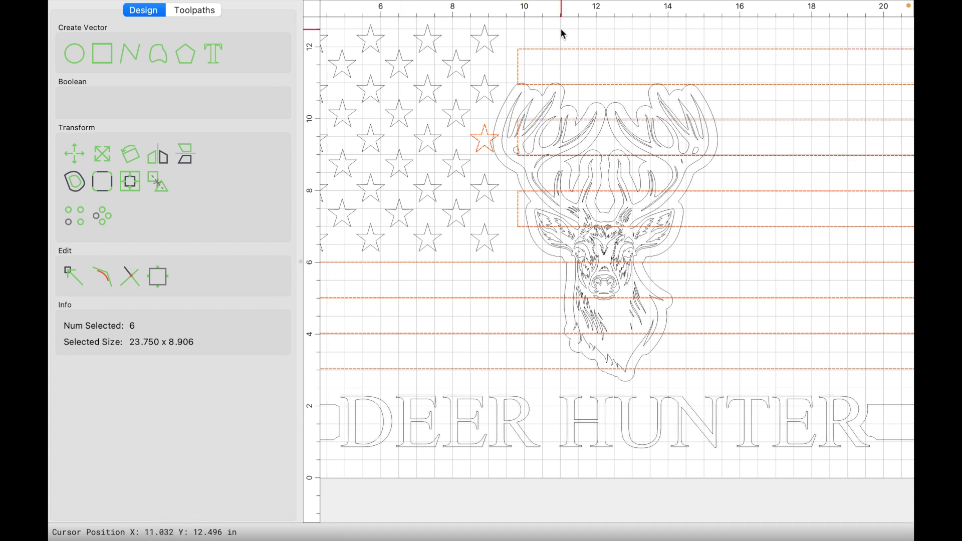
Subtract the deer head's offset outline from the grouped stripes and star without keeping the original vectors or grouping the output.
left_click(497, 119, "shift")
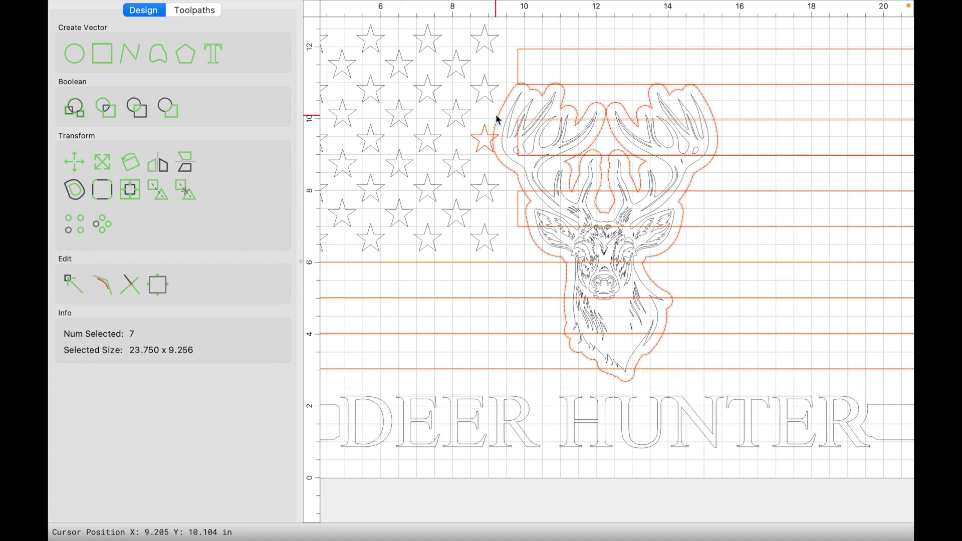
left_click(171, 106)
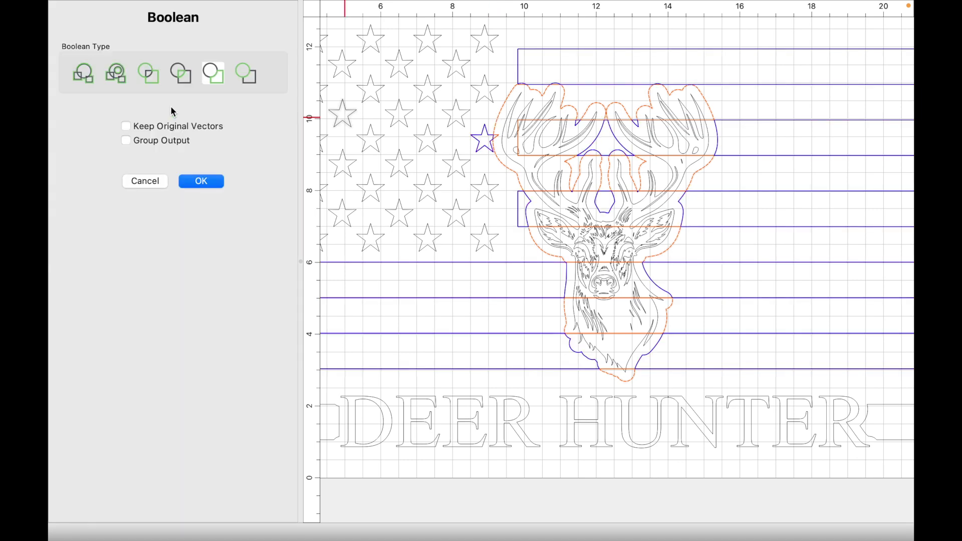
left_click(215, 180)
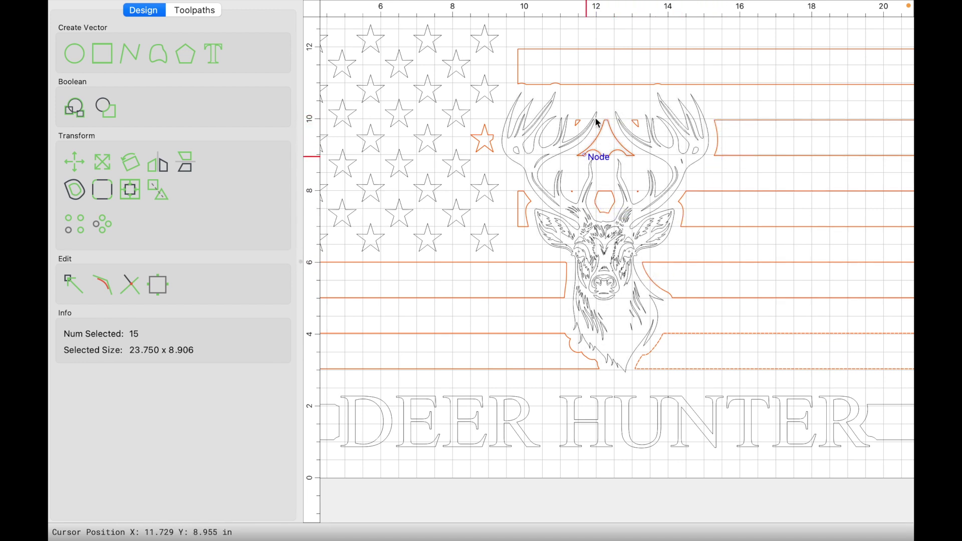
Delete the six leftover stripe fragments between the antlers, keeping the outer stripe pieces and the star.
left_click(751, 85, "shift")
left_click(750, 120, "shift")
left_click(735, 191, "shift")
left_click(712, 262, "shift")
left_click(704, 333, "shift")
left_click(457, 298, "shift")
left_click(456, 333, "shift")
left_click(521, 223, "shift")
left_click(485, 139, "shift")
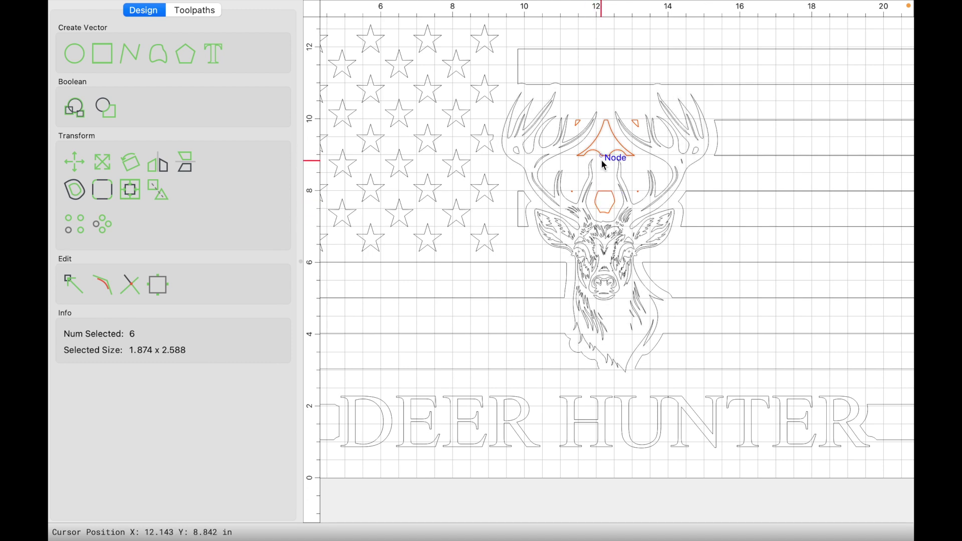
left_click(617, 158)
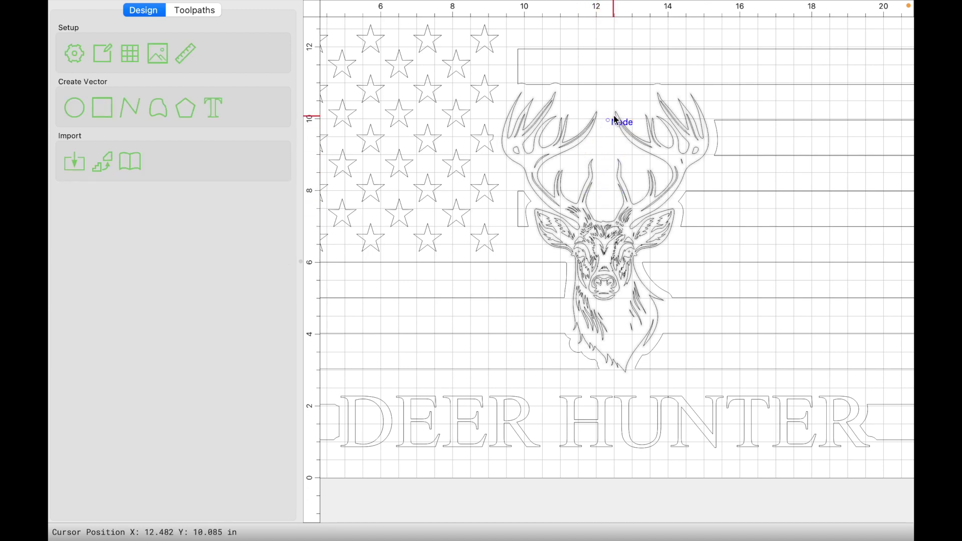
Move the entire finished DEER HUNTER flag design off the stock, into the empty space above it.
scroll(627, 309, "down", 5)
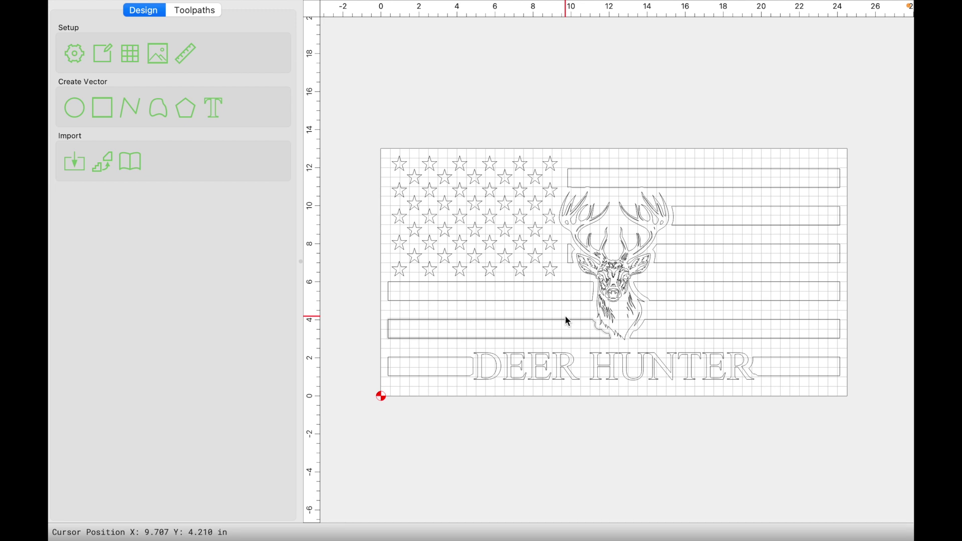
left_click_drag(379, 132, 857, 442)
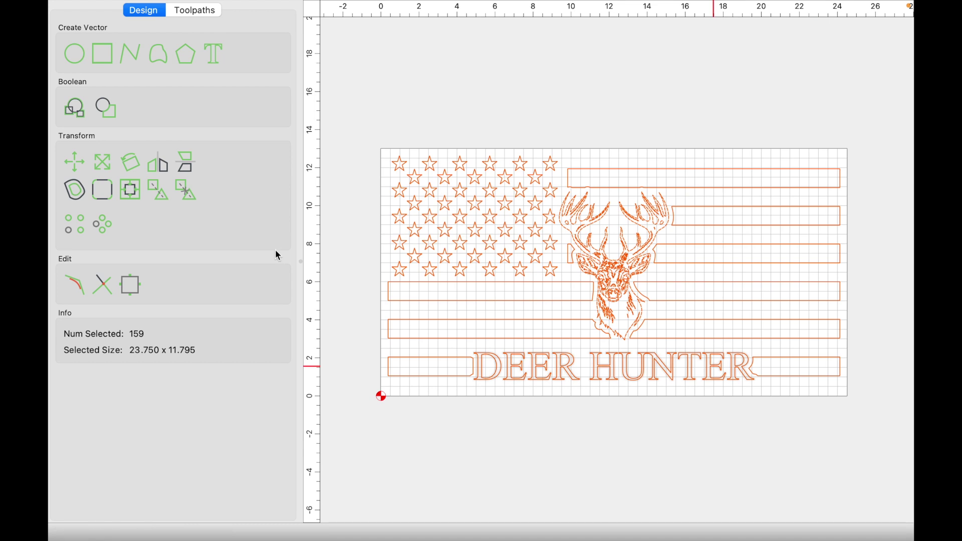
left_click_drag(573, 250, 553, 19)
Center the grouped blank flag on the stock both horizontally and vertically.
scroll(630, 180, "down", 5)
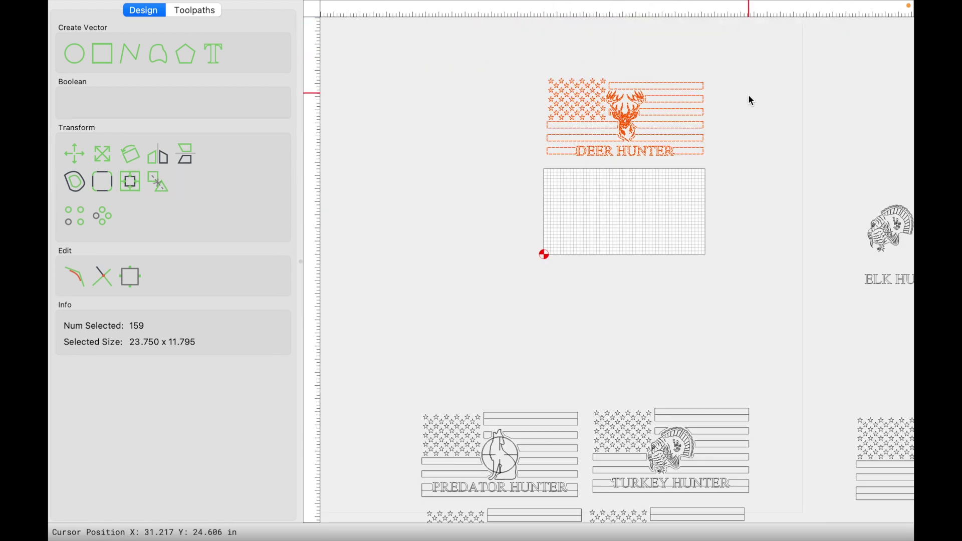
scroll(406, 275, "down", 3)
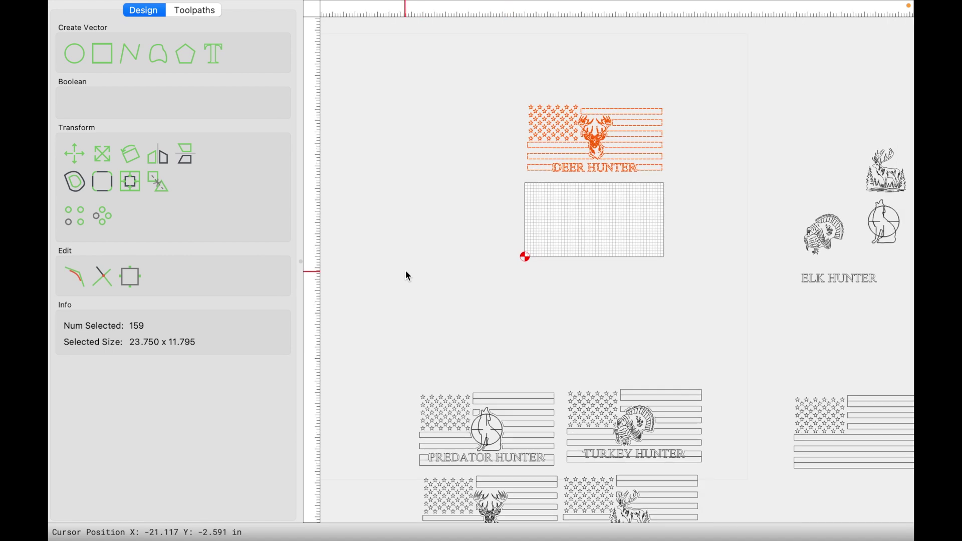
scroll(406, 272, "down", 2)
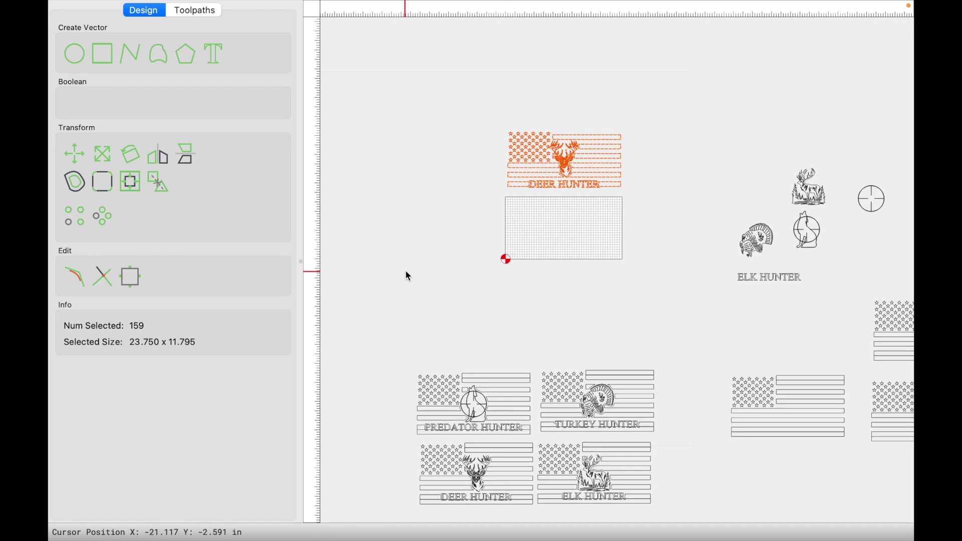
left_click(800, 380)
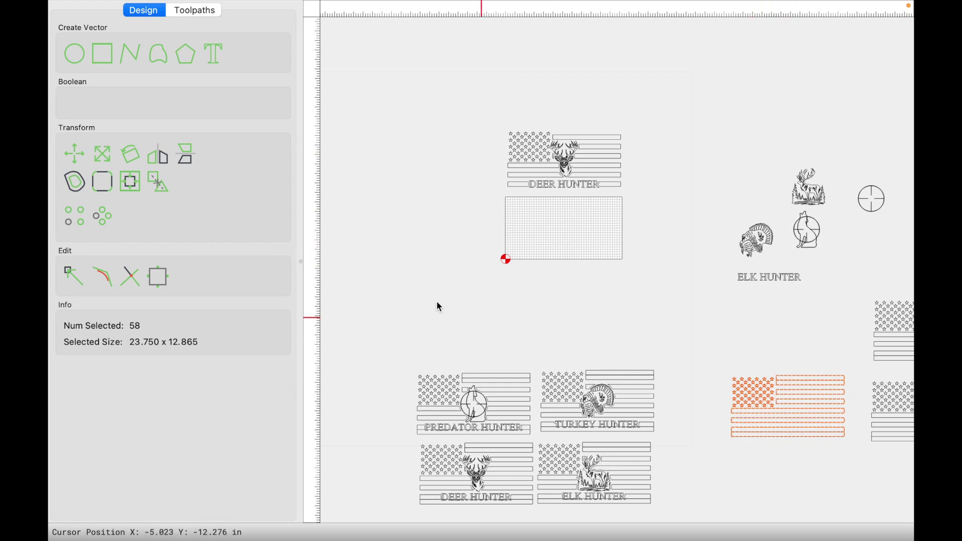
left_click(133, 178)
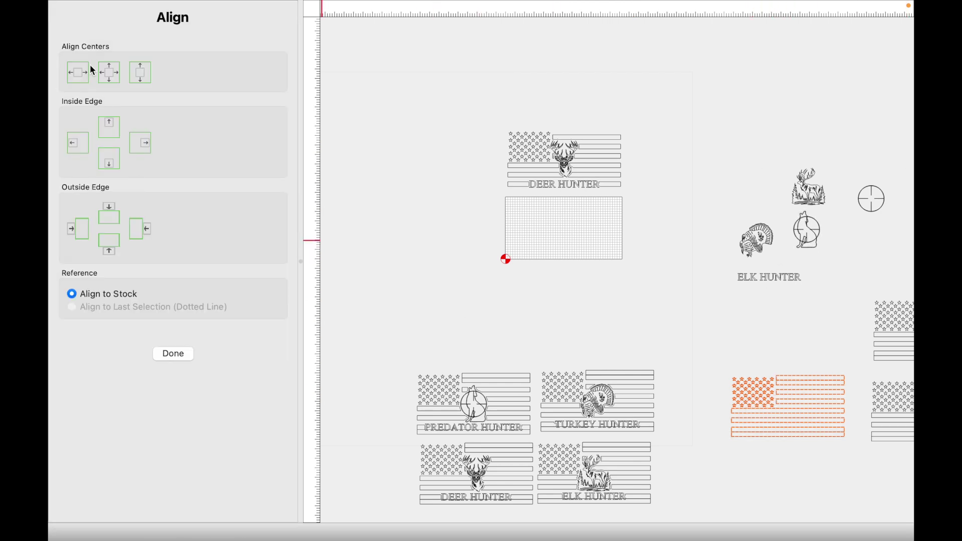
left_click(114, 72)
Ungroup the blank flag and delete its extra topmost and bottommost stripes.
scroll(606, 207, "up", 5)
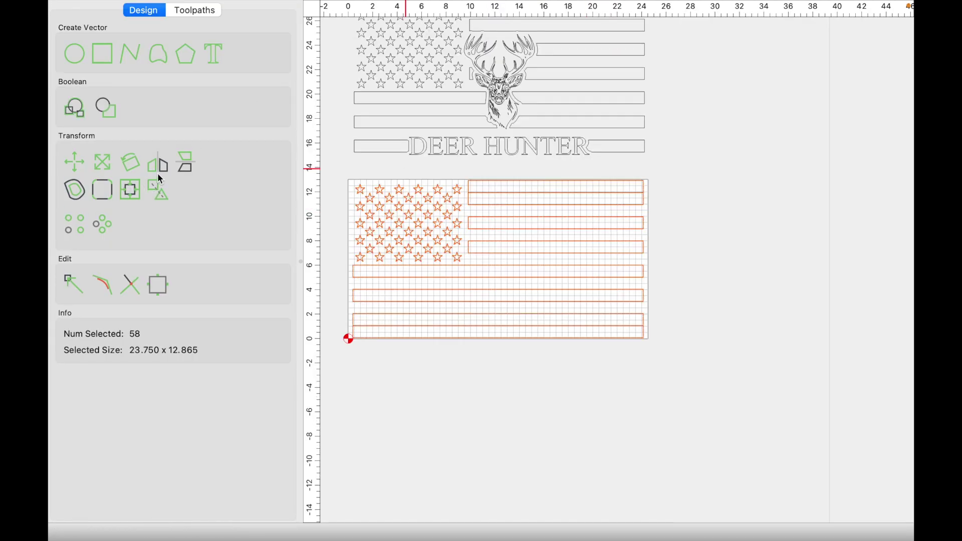
left_click(657, 172)
key("Escape")
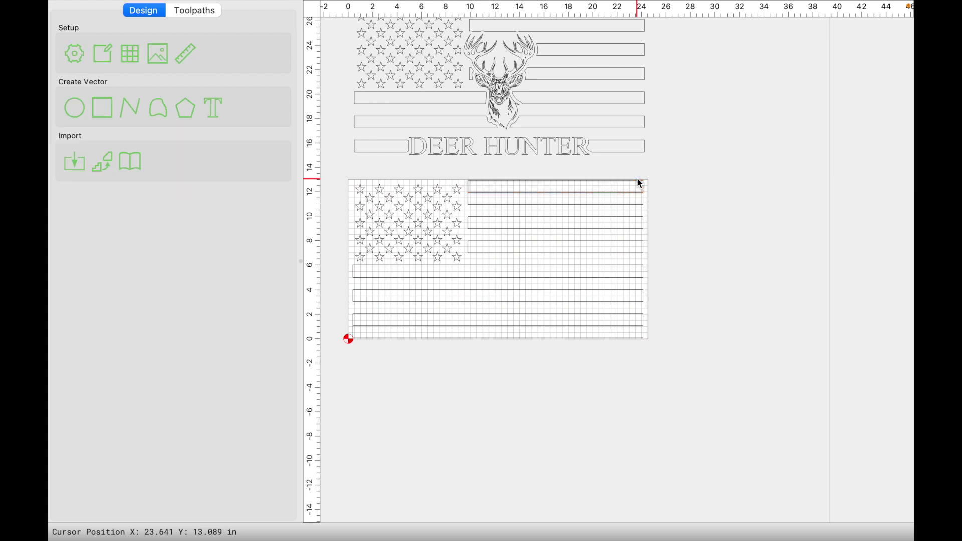
left_click(617, 326)
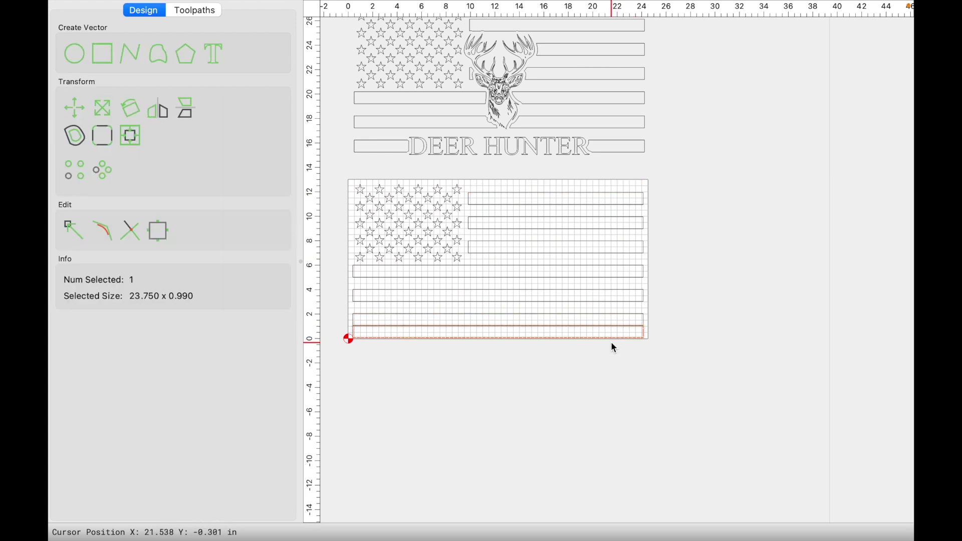
key("Escape")
Group the remaining stars and stripes and align the turkey's center to the flag's center.
scroll(611, 342, "down", 3)
left_click_drag(457, 253, 660, 344)
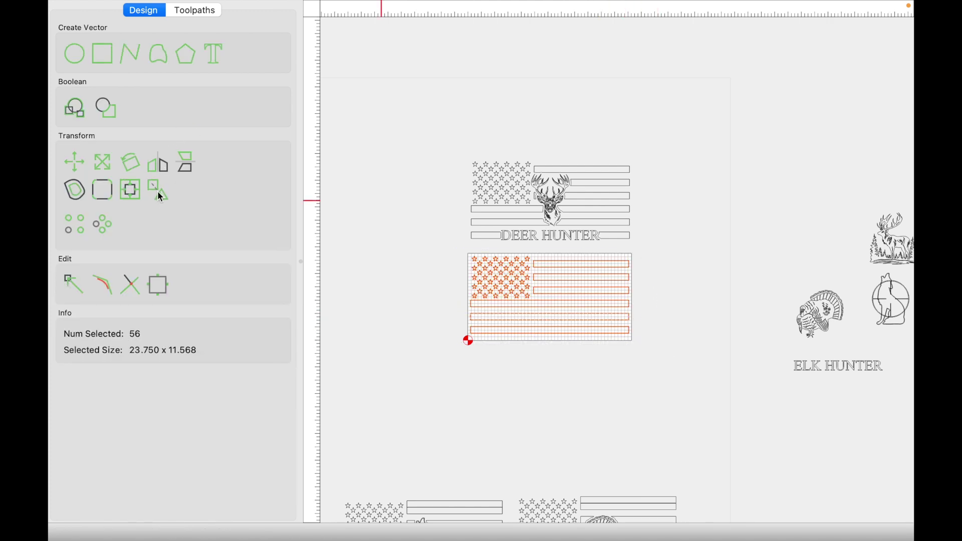
left_click(811, 325)
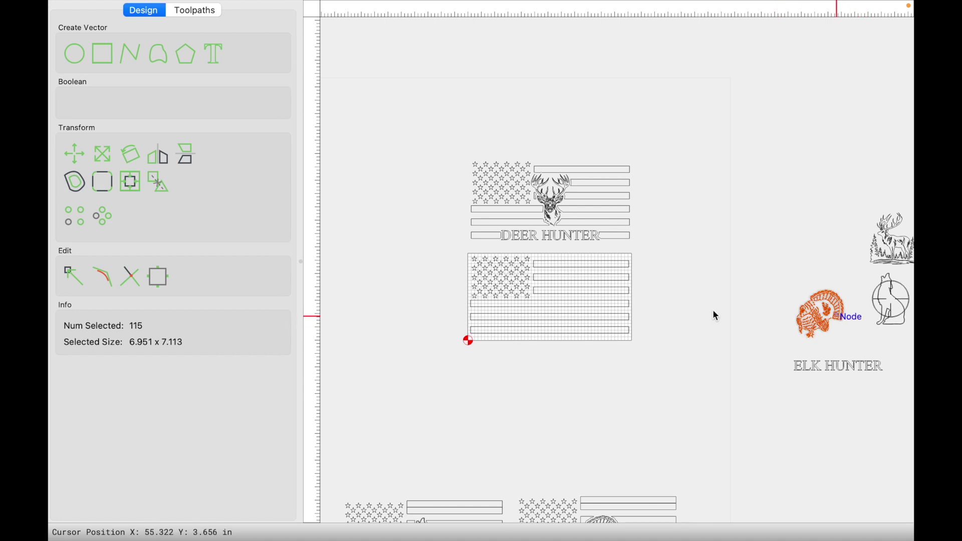
left_click(590, 293, "shift")
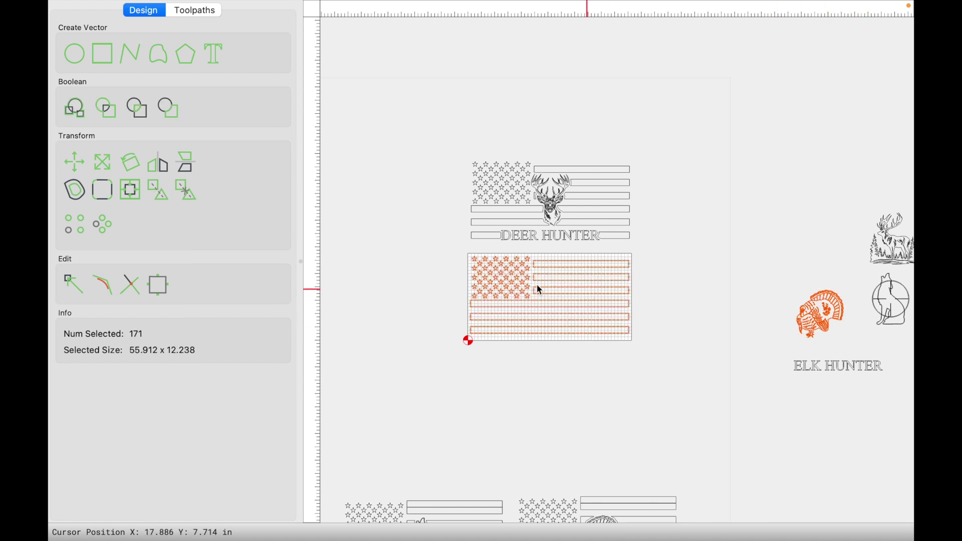
left_click(140, 190)
left_click(112, 74)
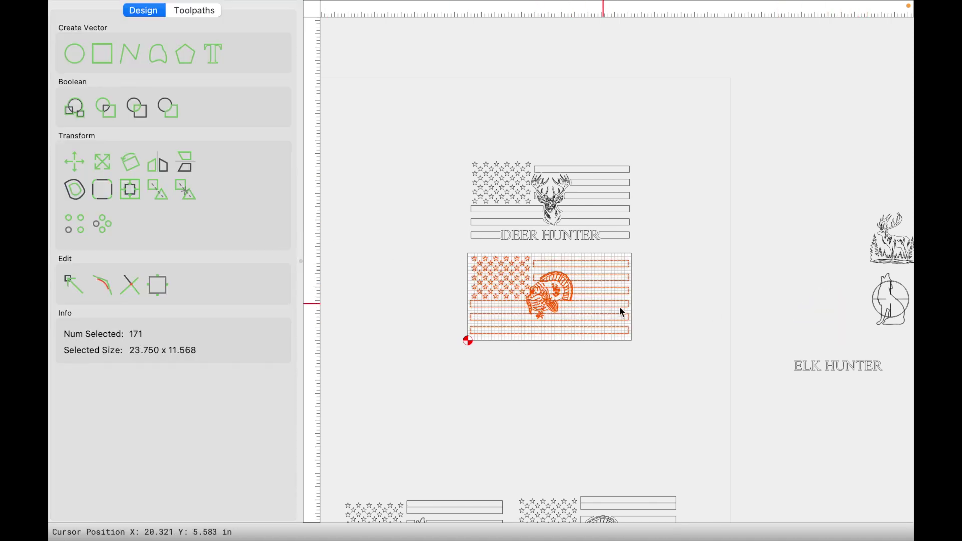
Ungroup the flag and regroup its stars and stripes without the bottom stripe.
left_click(768, 358)
left_click(801, 370)
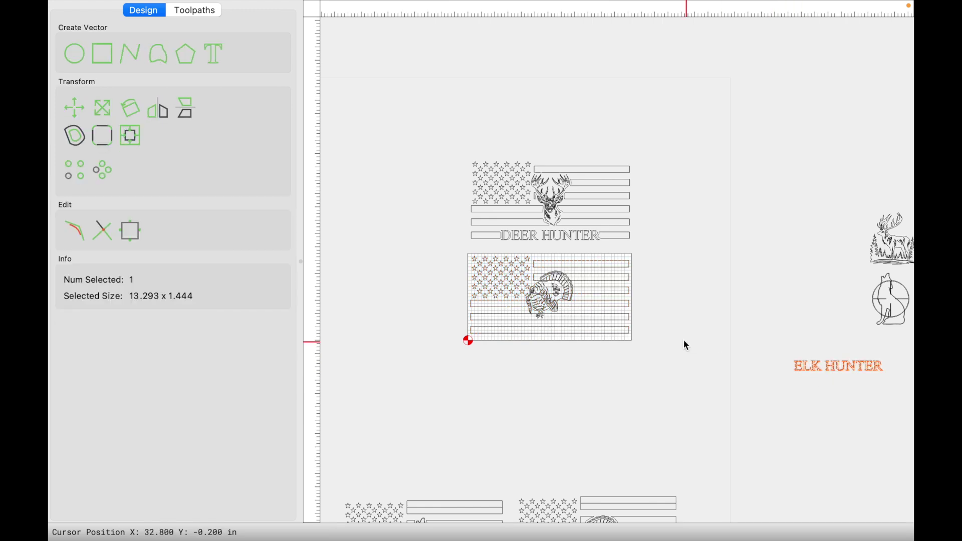
left_click(632, 329)
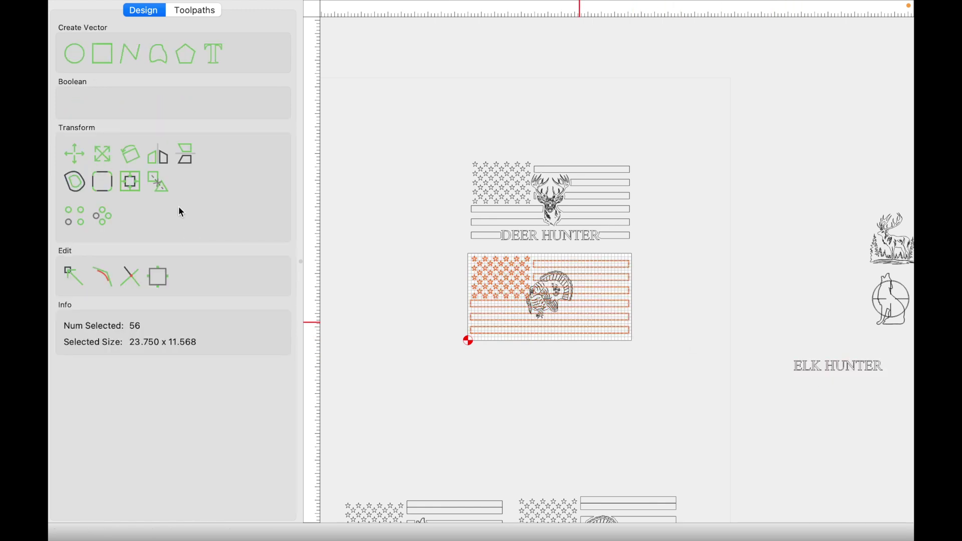
left_click(572, 332, "shift")
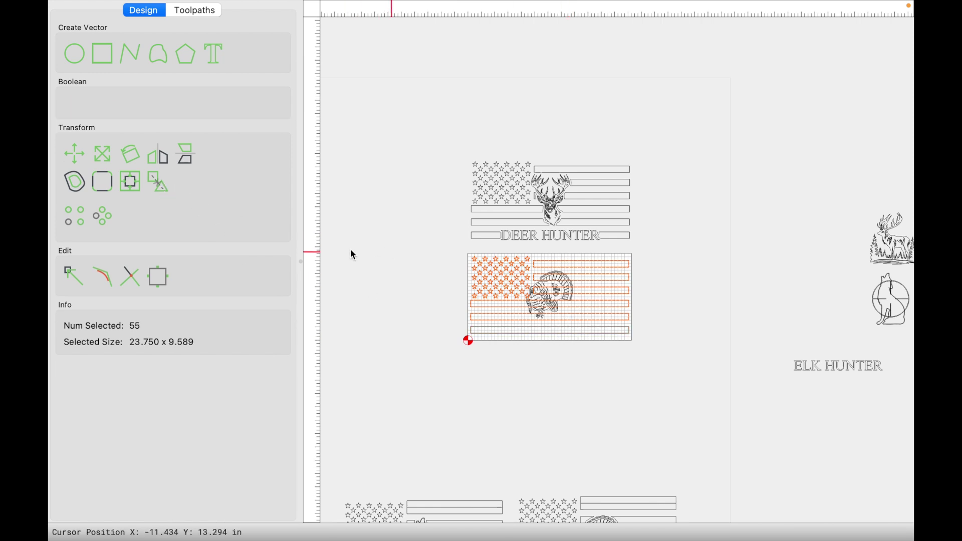
left_click(457, 335)
Center the ELK HUNTER text on the flag's bottom stripe.
left_click(842, 368)
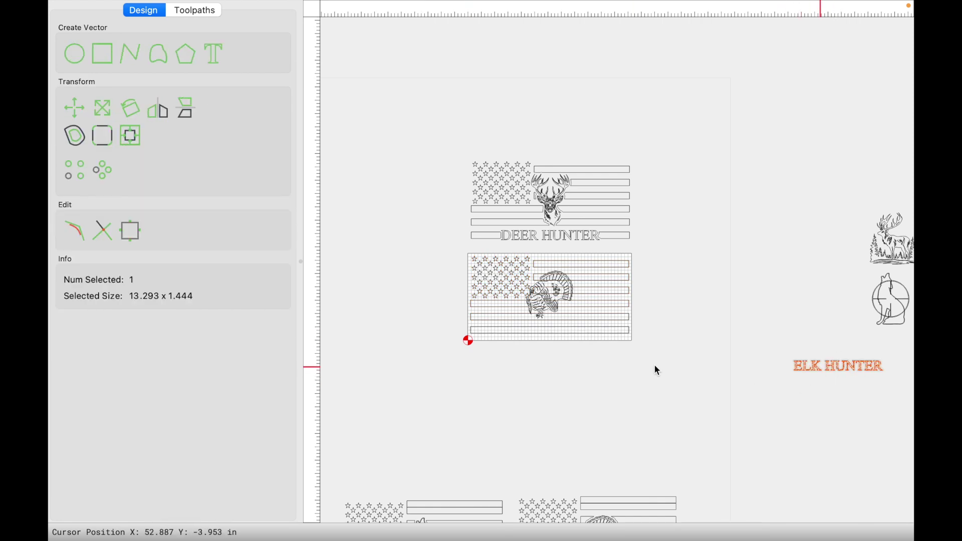
left_click(556, 331, "shift")
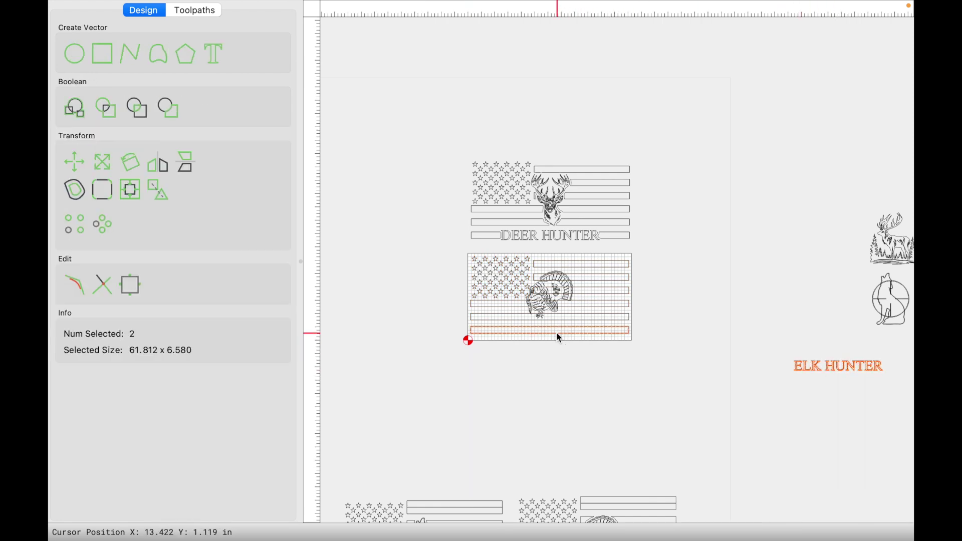
left_click(103, 183)
left_click(108, 73)
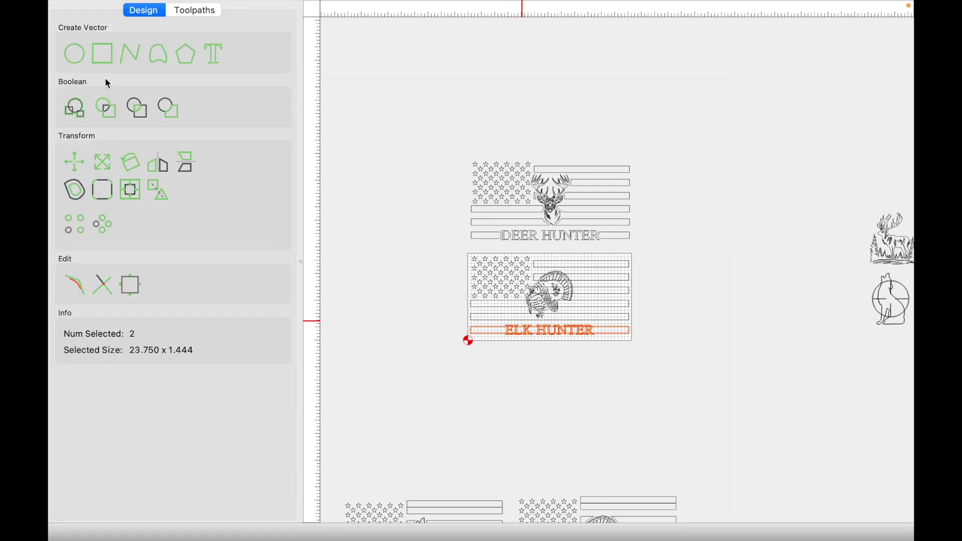
Change the ELK HUNTER lettering on the bottom stripe to TURKEY HUNTER.
scroll(543, 372, "up", 2)
scroll(546, 378, "up", 2)
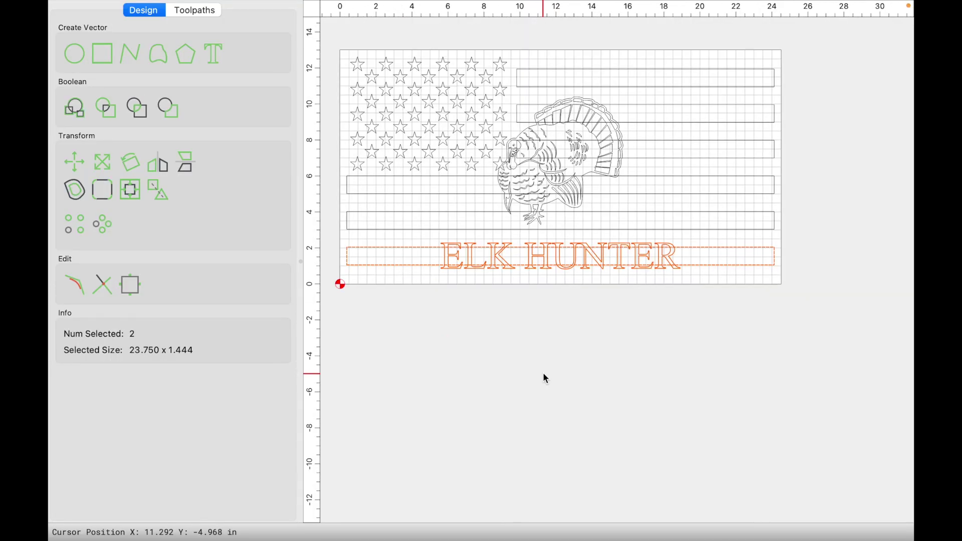
left_click(414, 277)
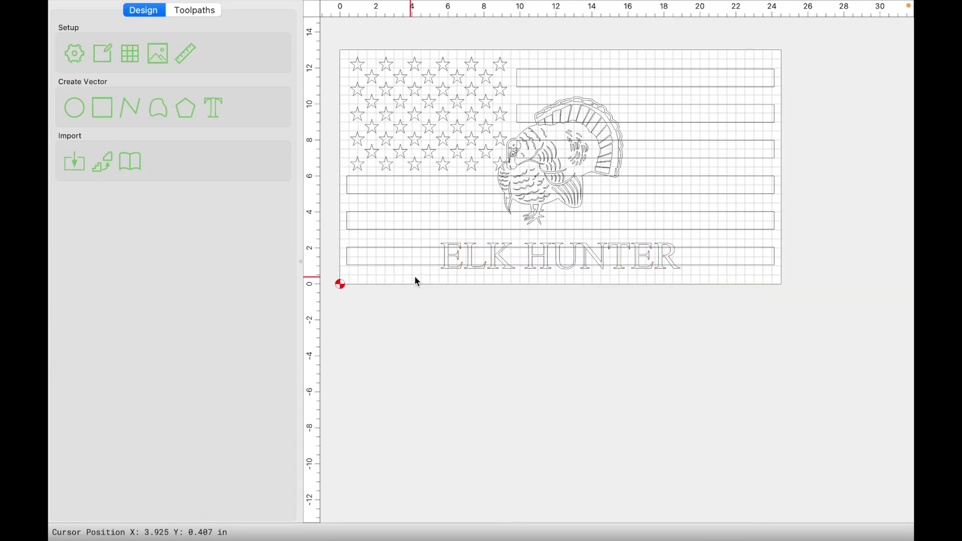
left_click(471, 254)
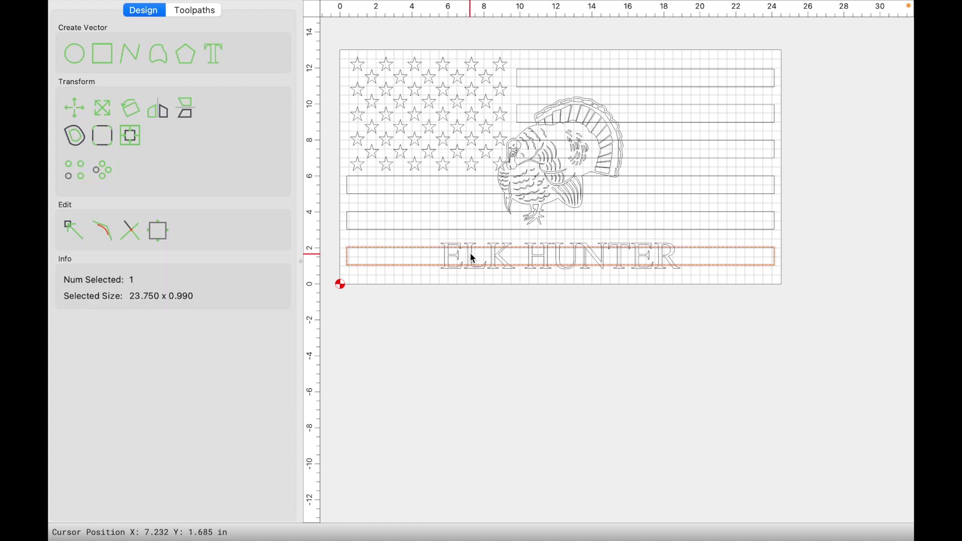
scroll(495, 256, "up", 3)
left_click(497, 255)
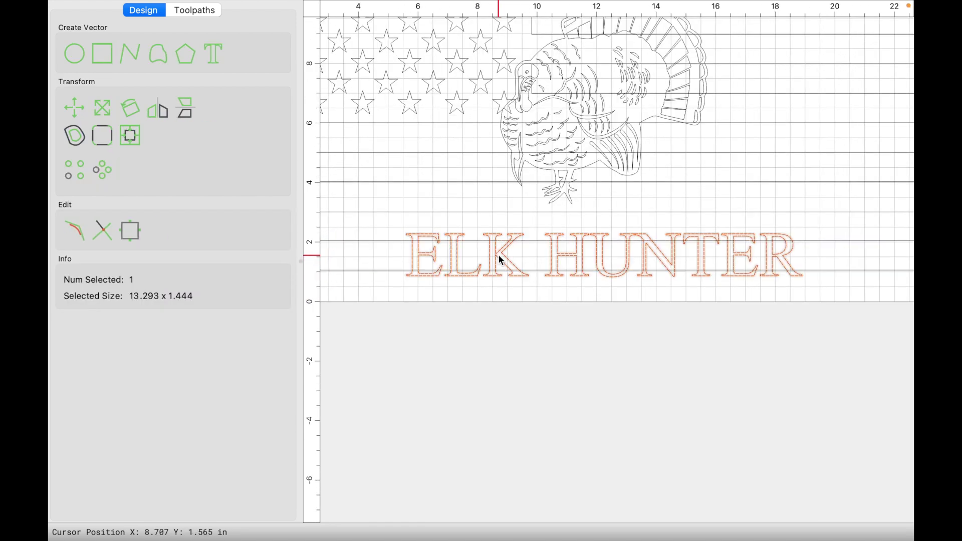
double_click(416, 251)
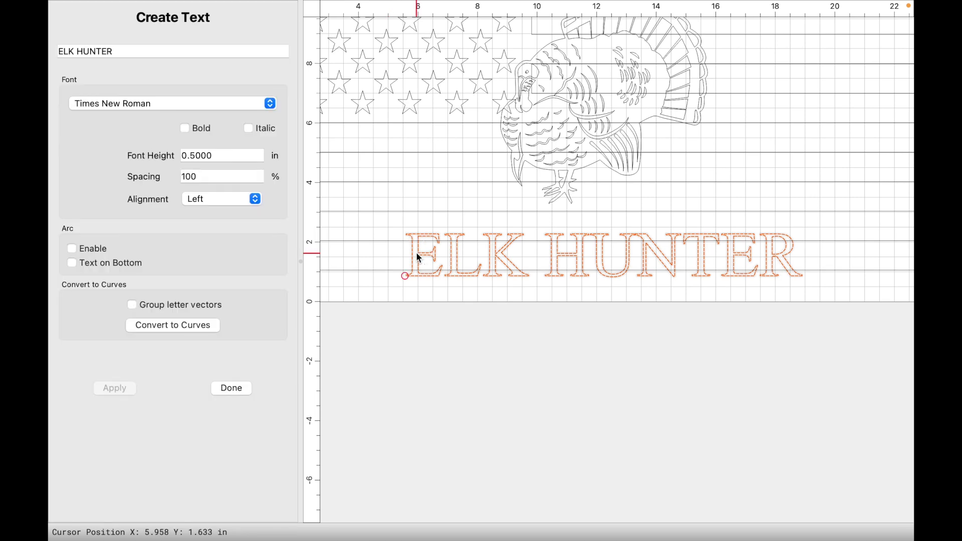
double_click(65, 50)
type("TURKEY")
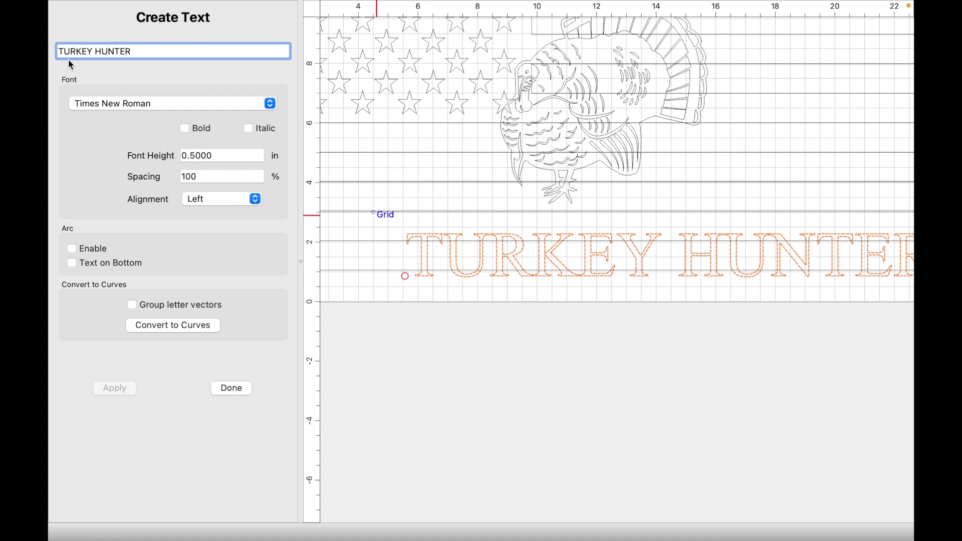
left_click(222, 392)
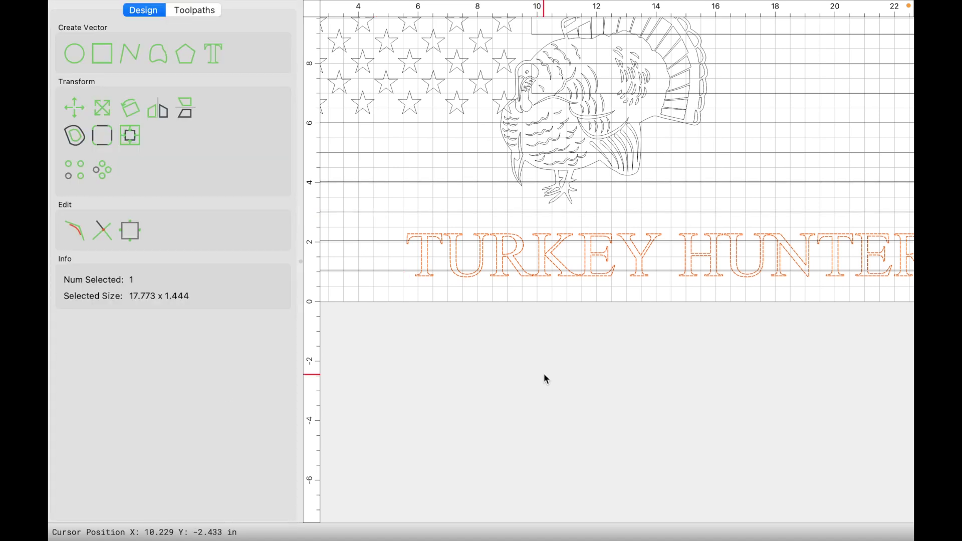
Center the TURKEY HUNTER text on the flag's bottom stripe.
key("F3")
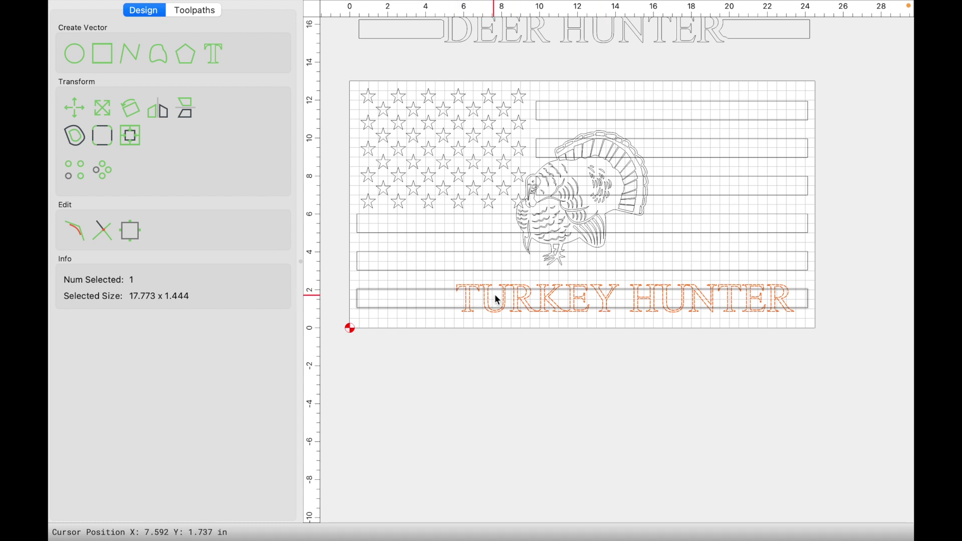
left_click(425, 289, "shift")
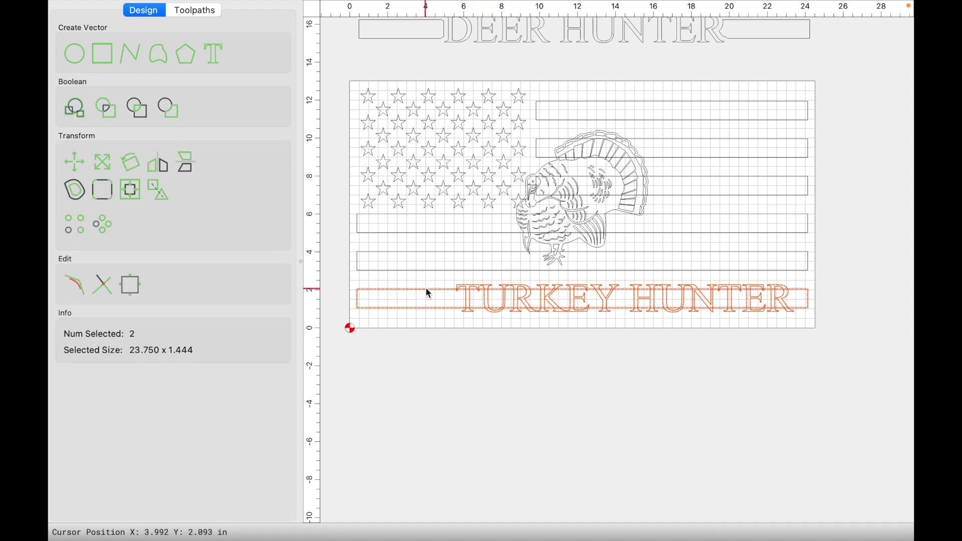
left_click(126, 188)
left_click(107, 77)
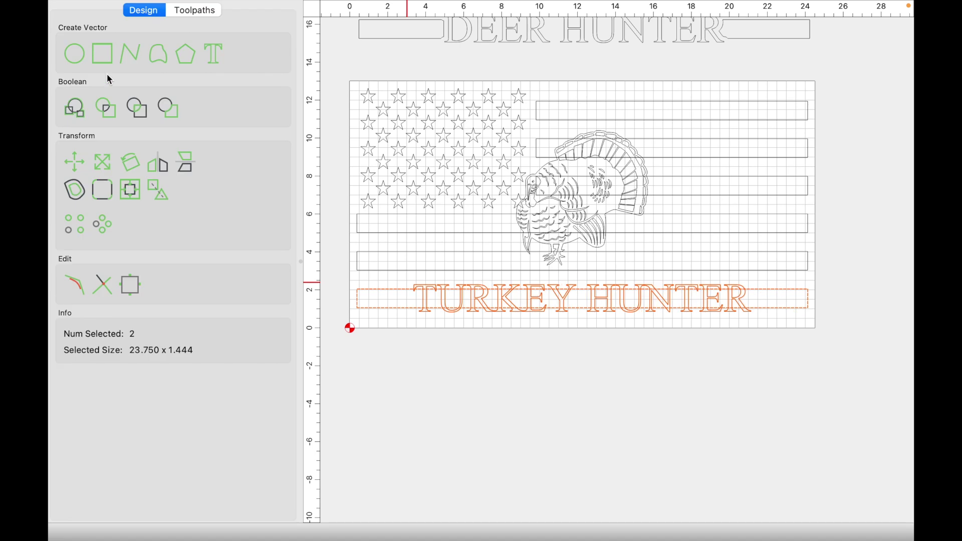
Offset the TURKEY HUNTER text to the outside by 0.25 in.
left_click(394, 306, "shift")
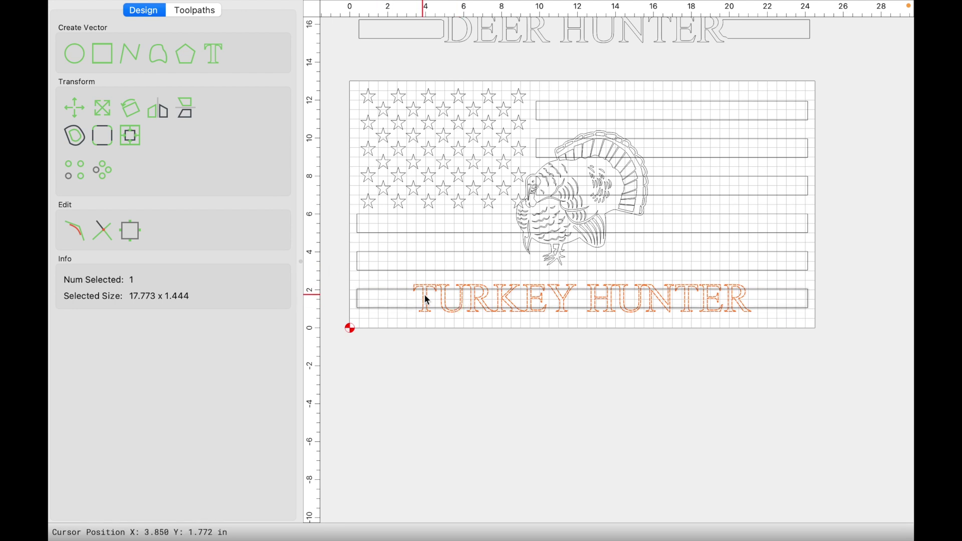
left_click(84, 139)
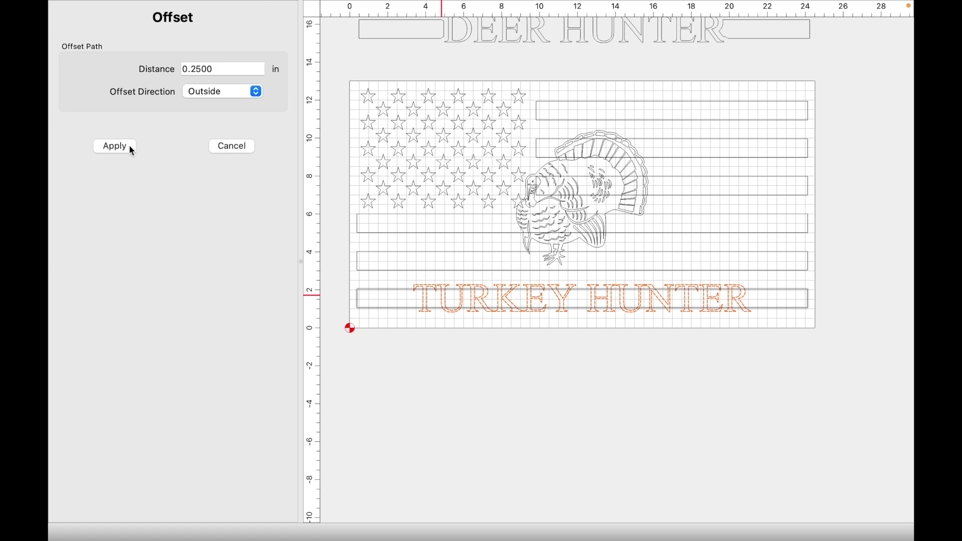
left_click(114, 146)
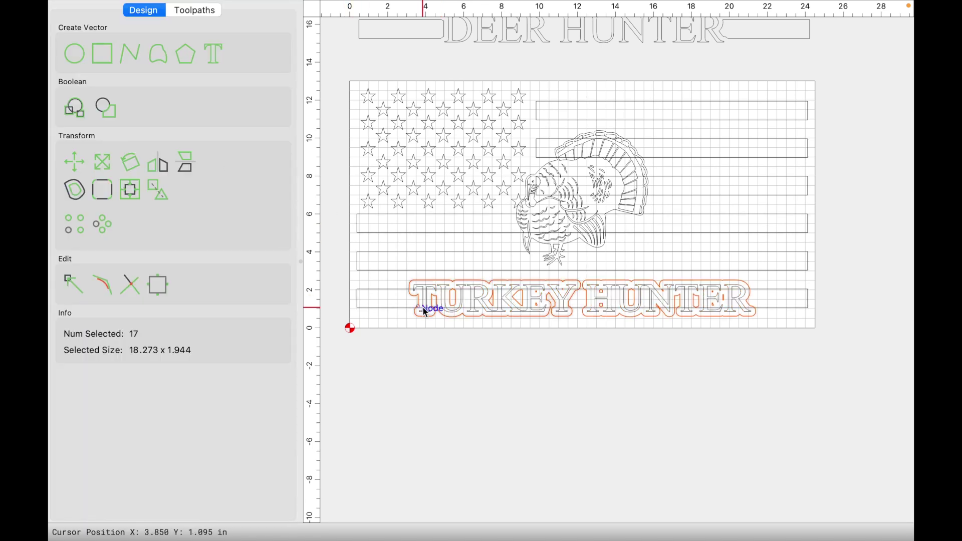
Delete the small inner offset shapes within the TURKEY HUNTER letters, keeping the two outer outlines.
scroll(425, 311, "up", 1)
scroll(425, 311, "up", 2)
left_click(475, 259, "shift")
left_click(764, 259, "shift")
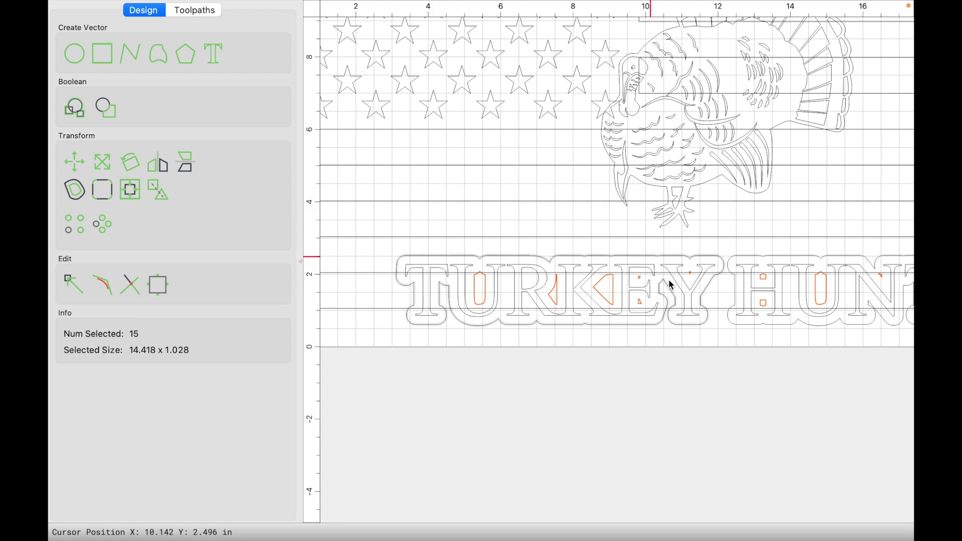
key("Escape")
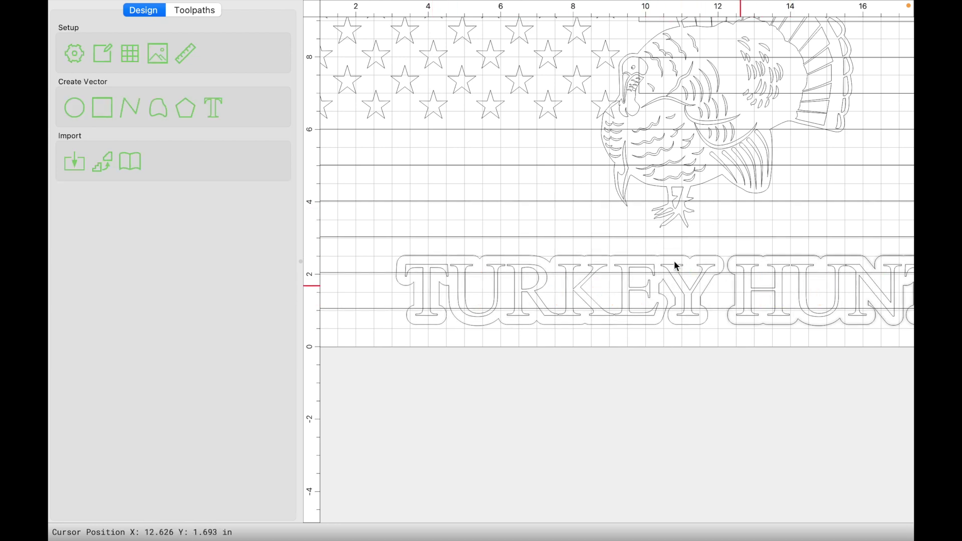
Group the two outer offset outlines around TURKEY and HUNTER.
left_click(659, 255)
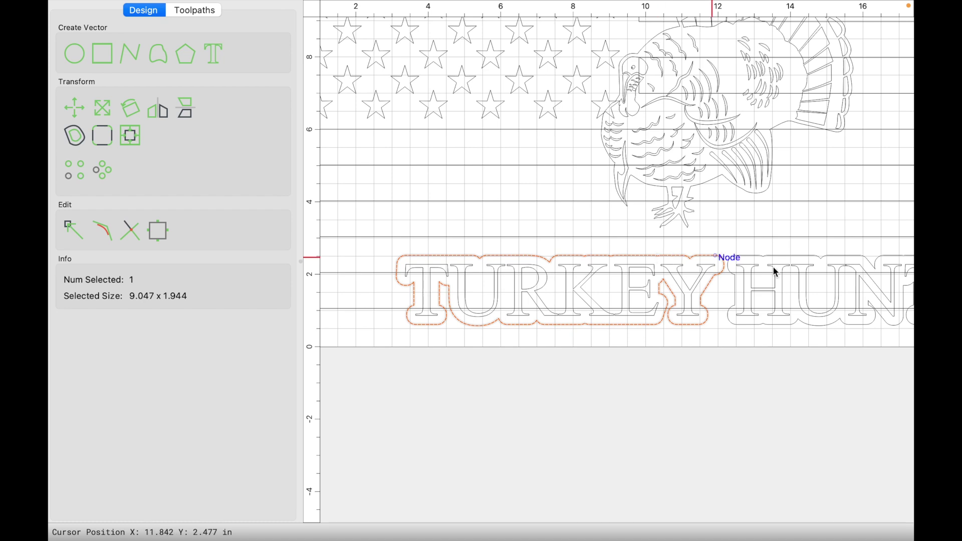
left_click(744, 255, "shift")
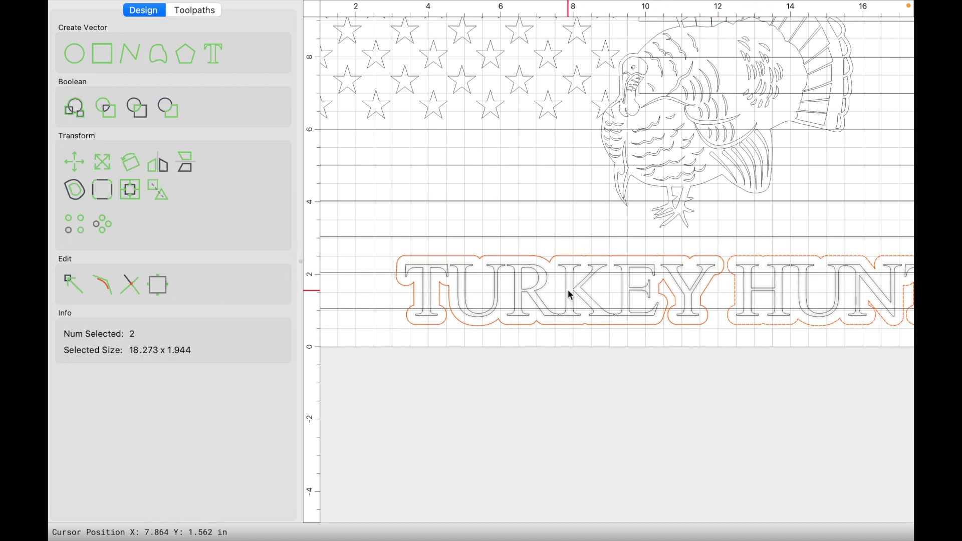
left_click(167, 193)
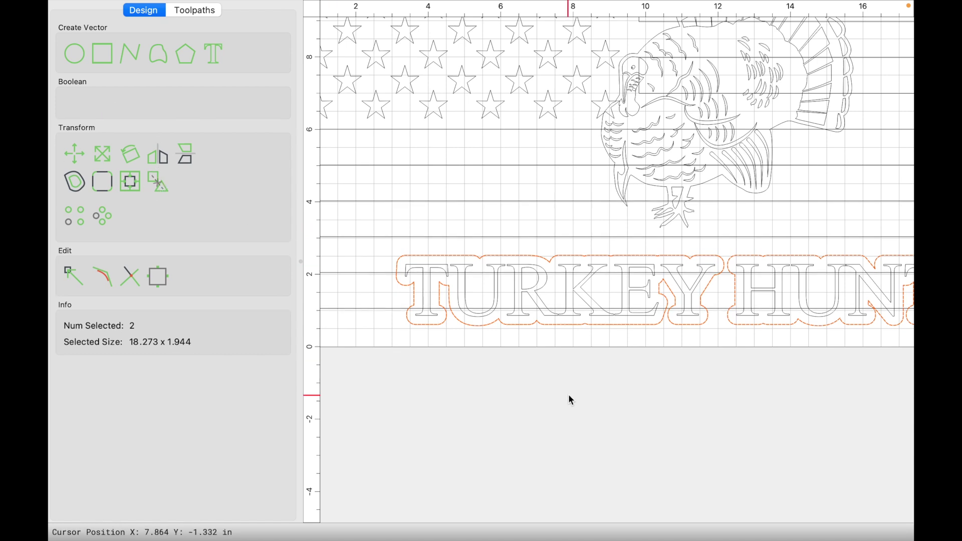
scroll(569, 394, "down", 3)
left_click(459, 386)
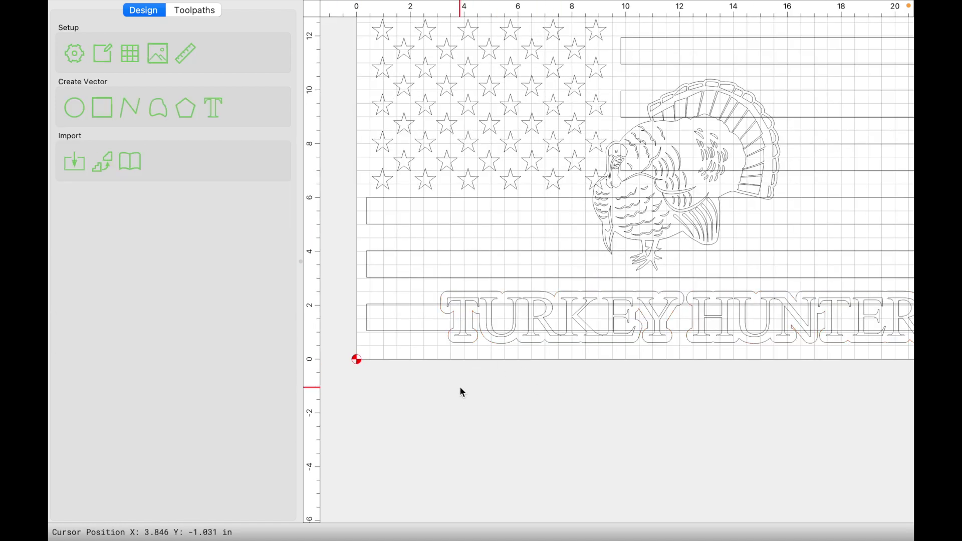
Subtract the grouped lettering outlines from the bottom stripe with a Boolean operation, without keeping the original vectors.
left_click(413, 309)
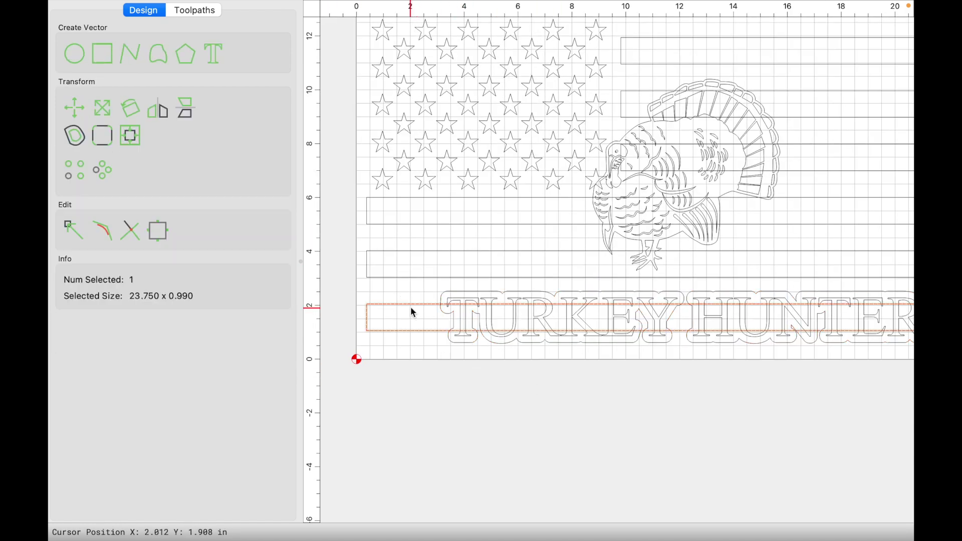
left_click(488, 287, "shift")
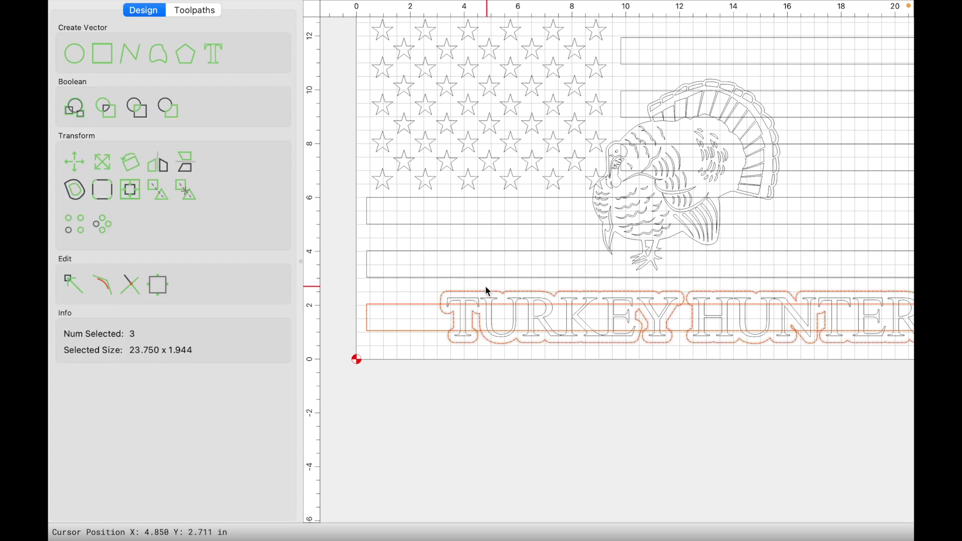
left_click(171, 113)
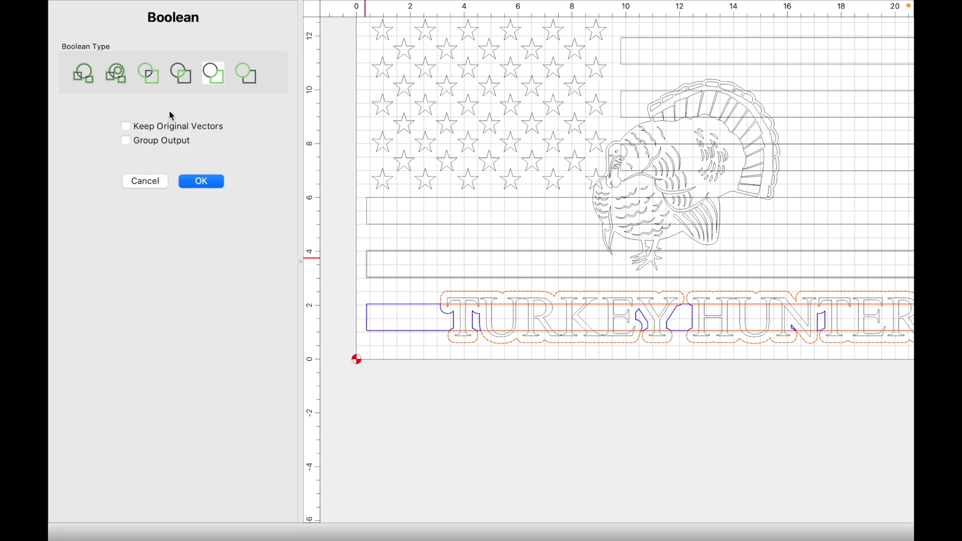
left_click(198, 182)
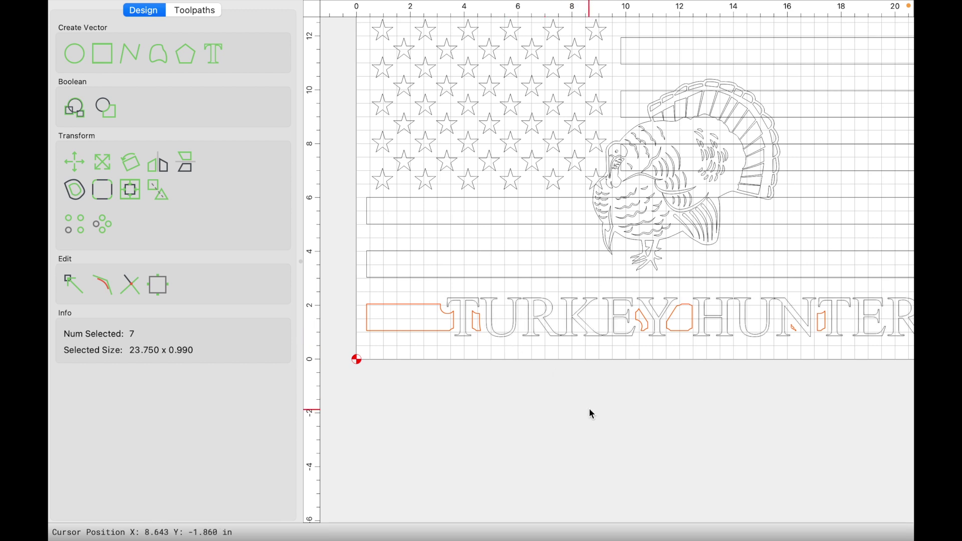
Delete the leftover stripe fragments between the TURKEY HUNTER letters, keeping the stripe's two end pieces.
scroll(591, 414, "down", 3)
left_click(868, 354, "shift")
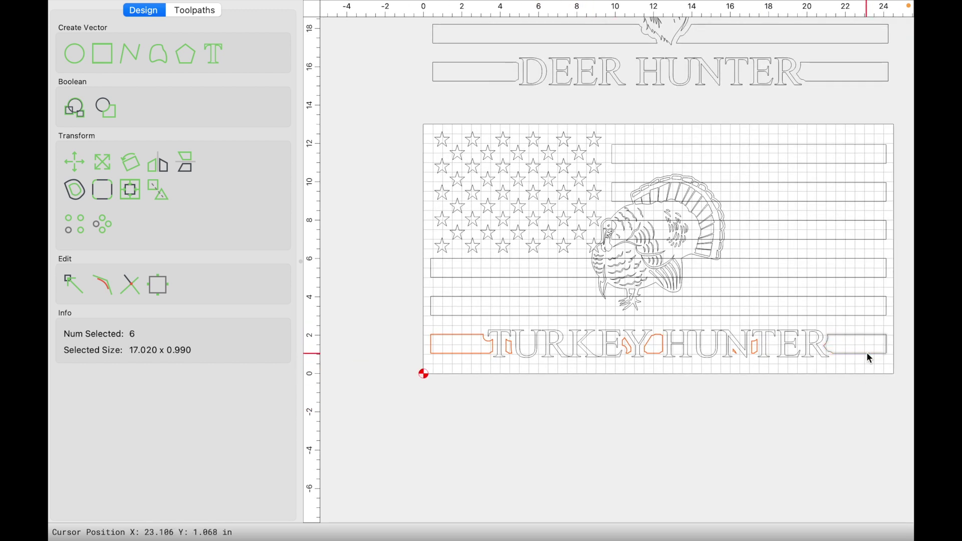
left_click(476, 354, "shift")
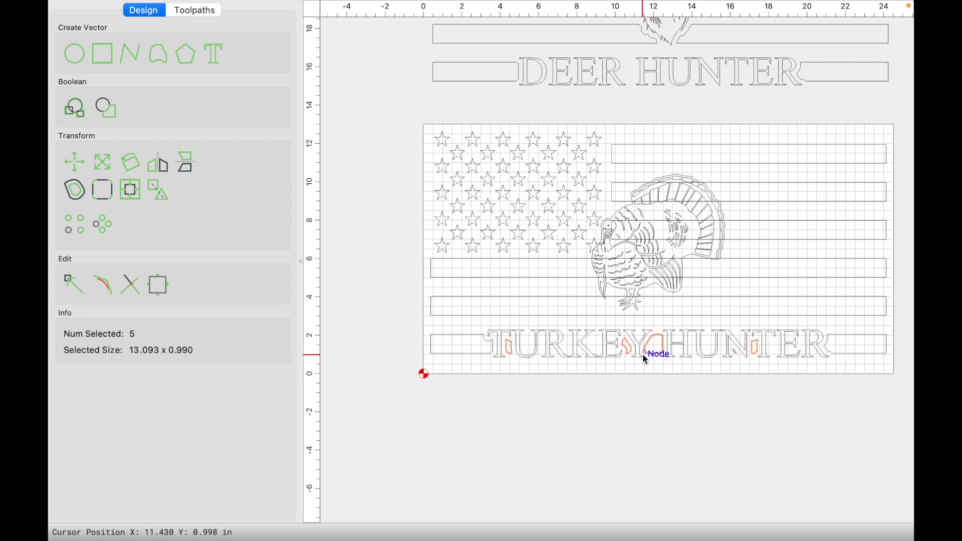
key("Escape")
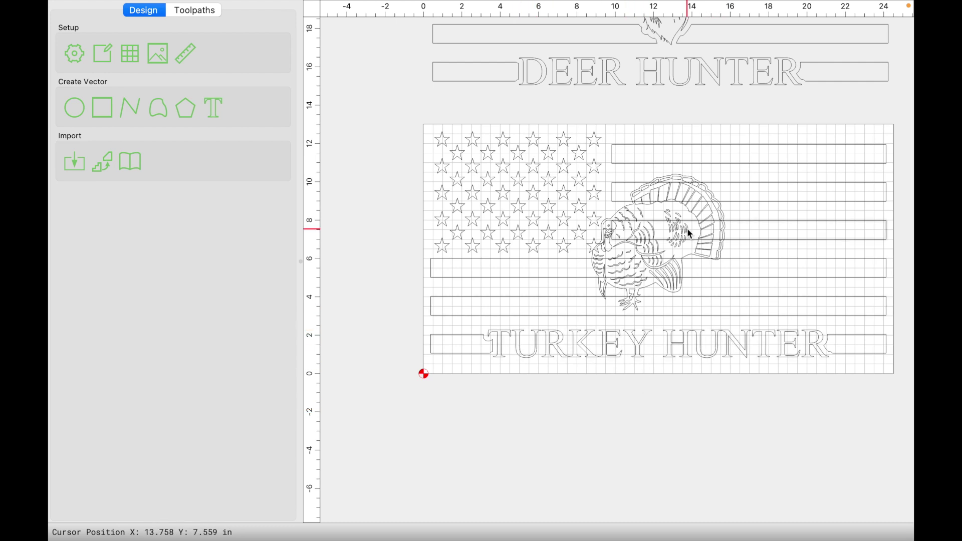
Offset the turkey artwork to the outside by 0.25 in, keeping only the outer outline.
scroll(687, 228, "up", 5)
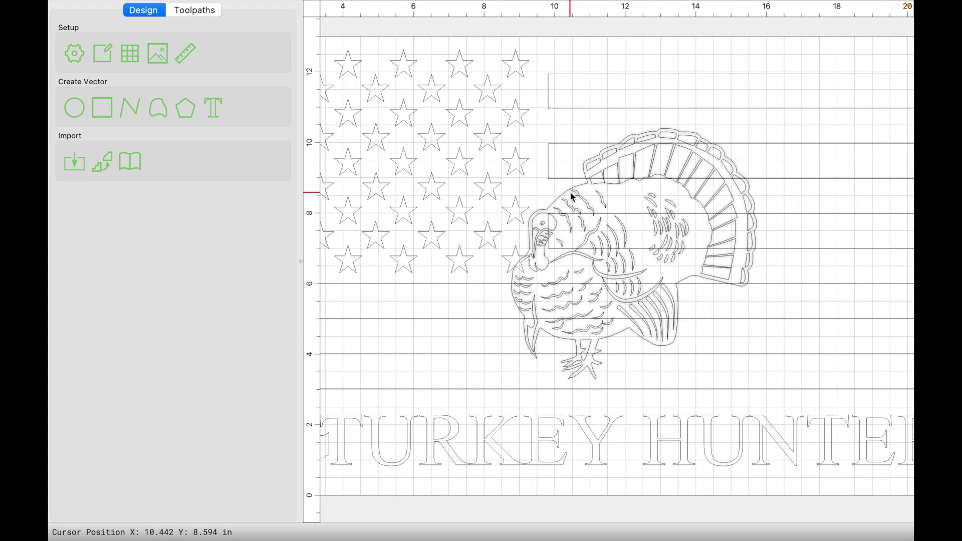
left_click(570, 191)
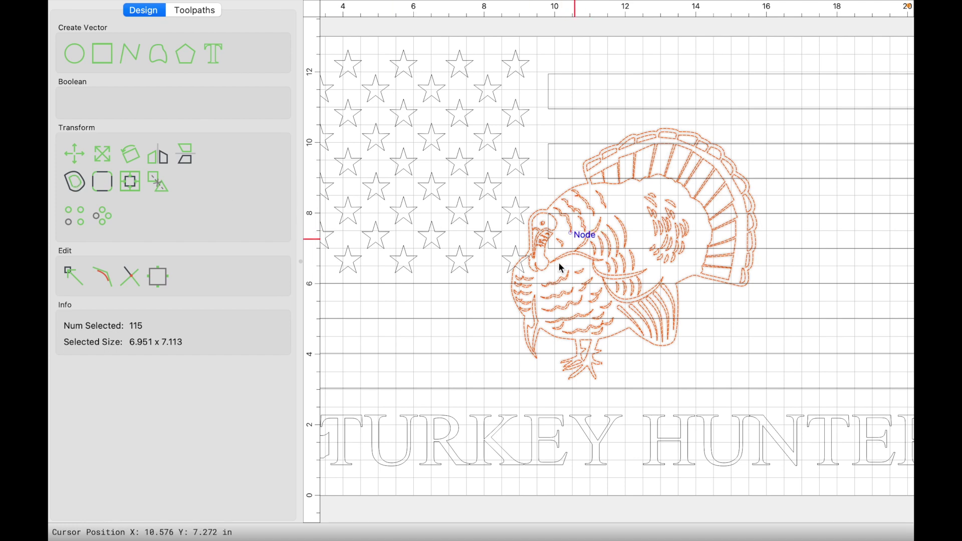
left_click(74, 184)
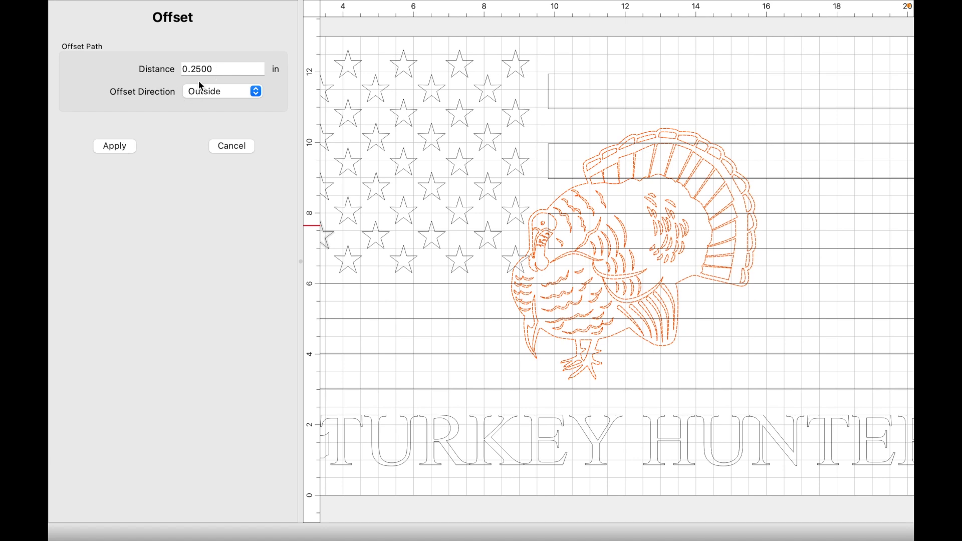
left_click(114, 148)
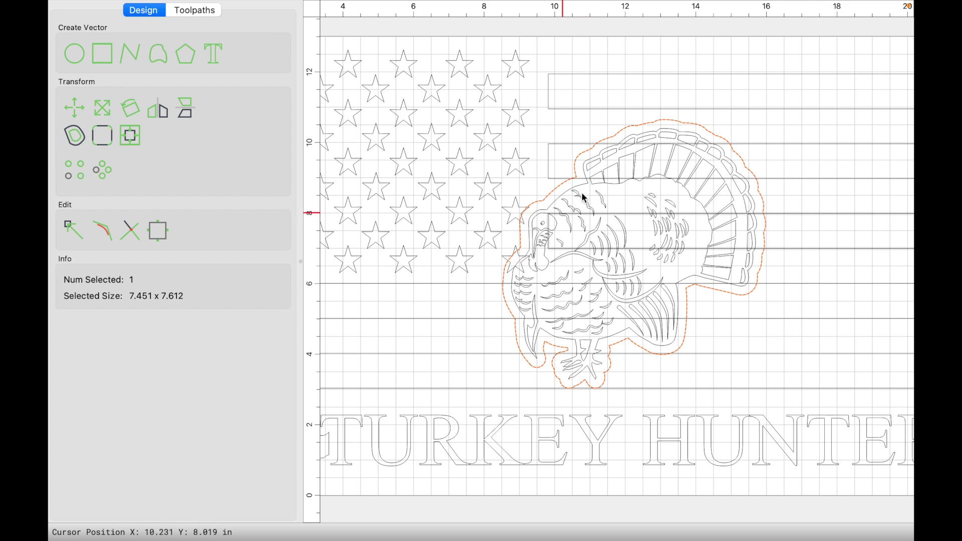
Select the four stripes that cross the turkey artwork together with the upper star touching its outer outline.
left_click(559, 108)
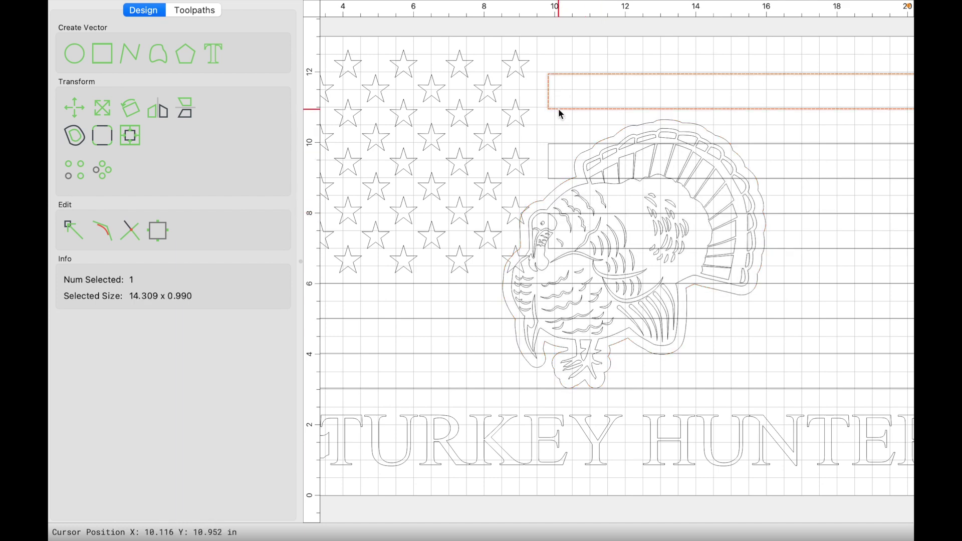
left_click(561, 144, "shift")
left_click(548, 126)
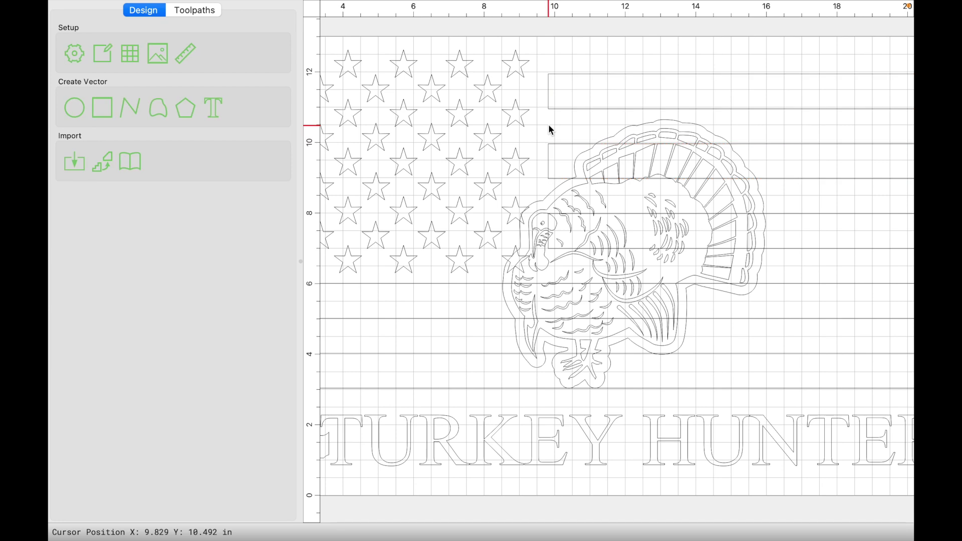
left_click(550, 146)
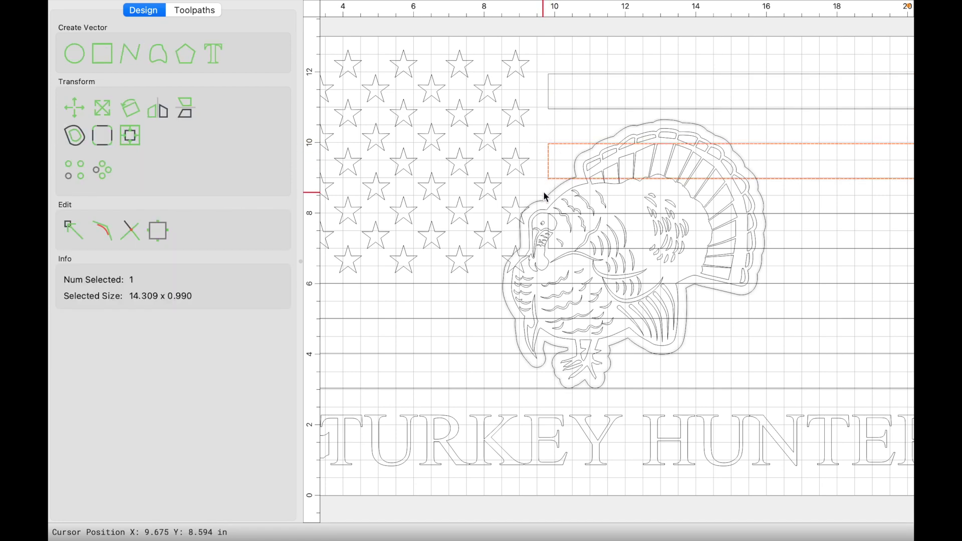
left_click(783, 214, "shift")
left_click(777, 284, "shift")
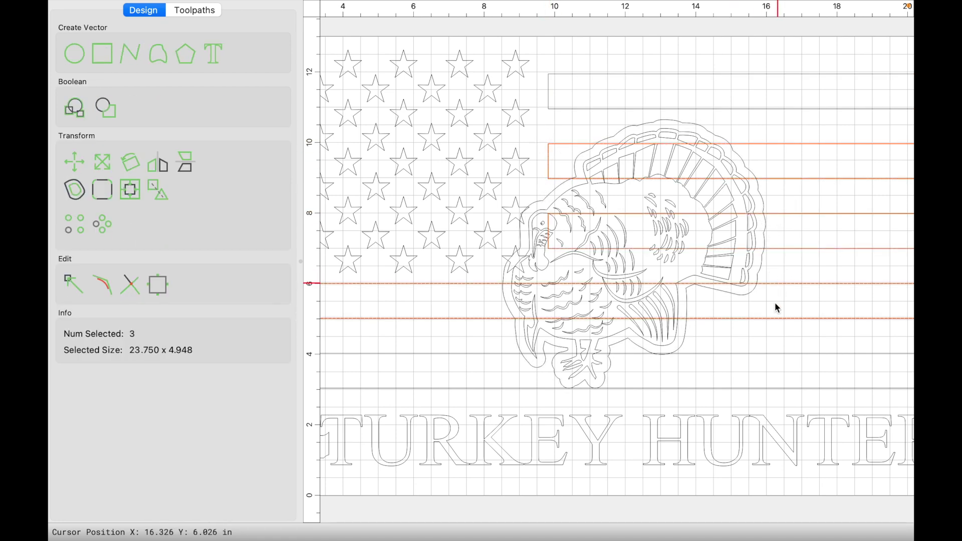
left_click(759, 353, "shift")
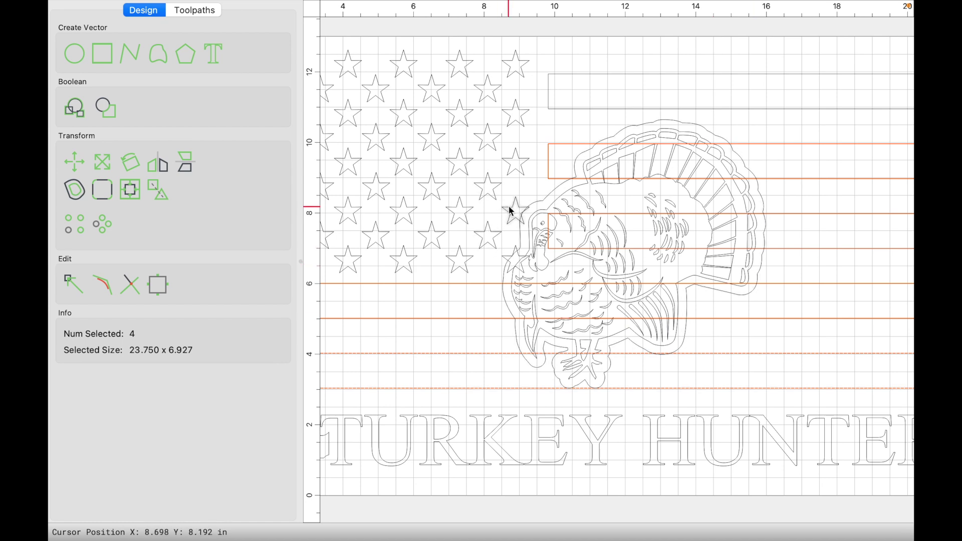
left_click(157, 189)
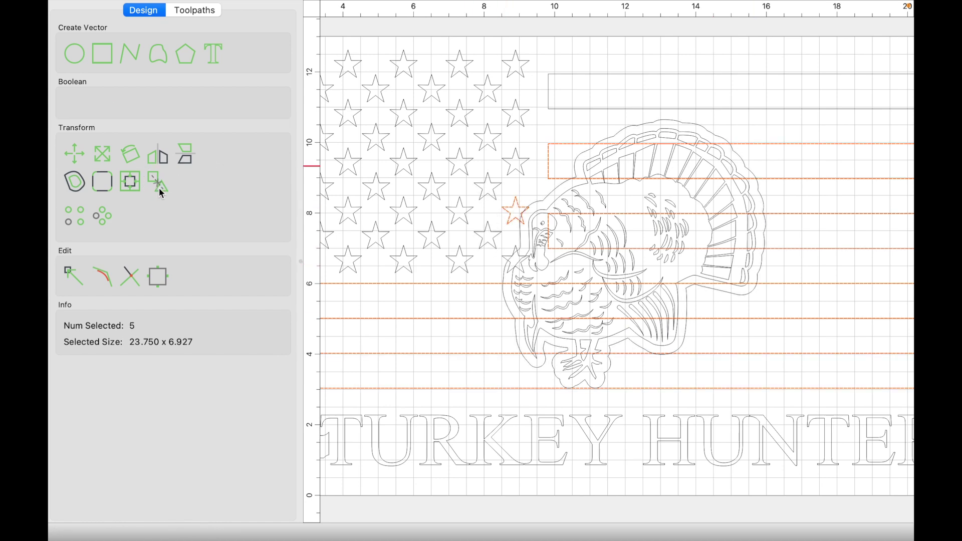
Try to subtract the turkey's outer outline from the four stripes and the single star, and undo the Boolean.
left_click(547, 195, "shift")
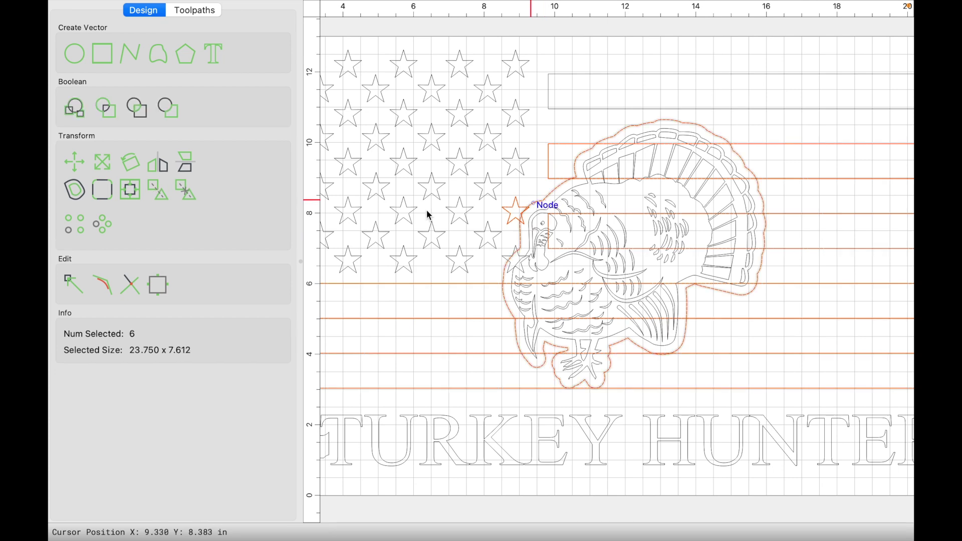
left_click(173, 116)
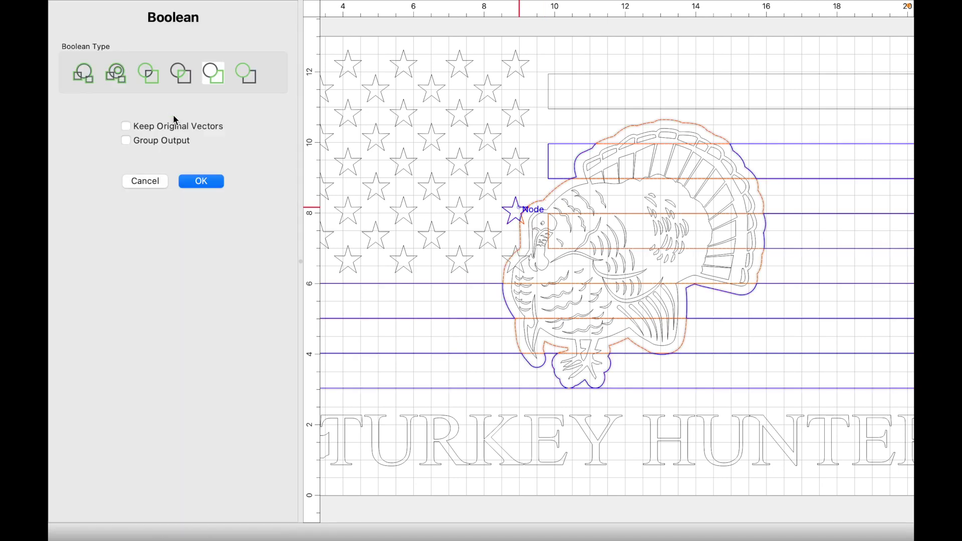
left_click(200, 181)
scroll(533, 242, "down", 1)
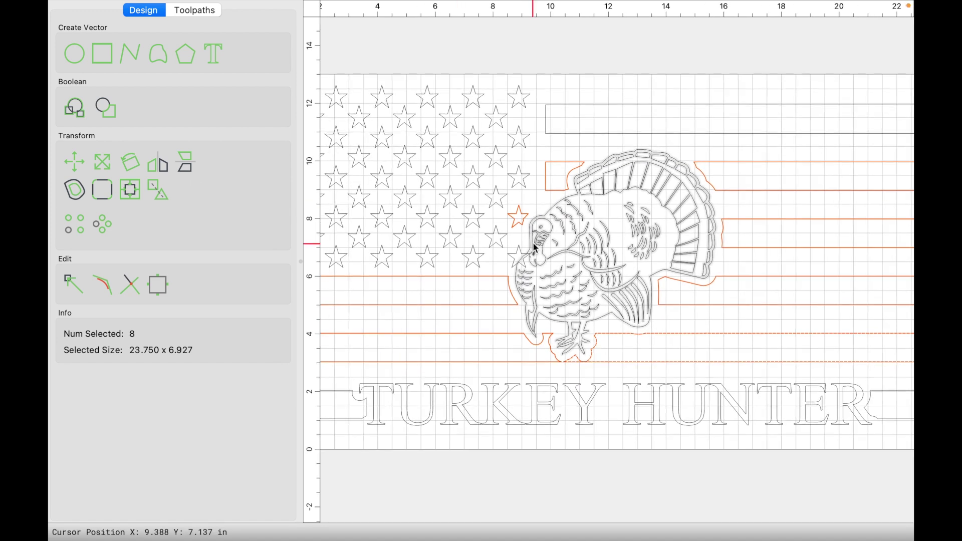
scroll(559, 306, "up", 2)
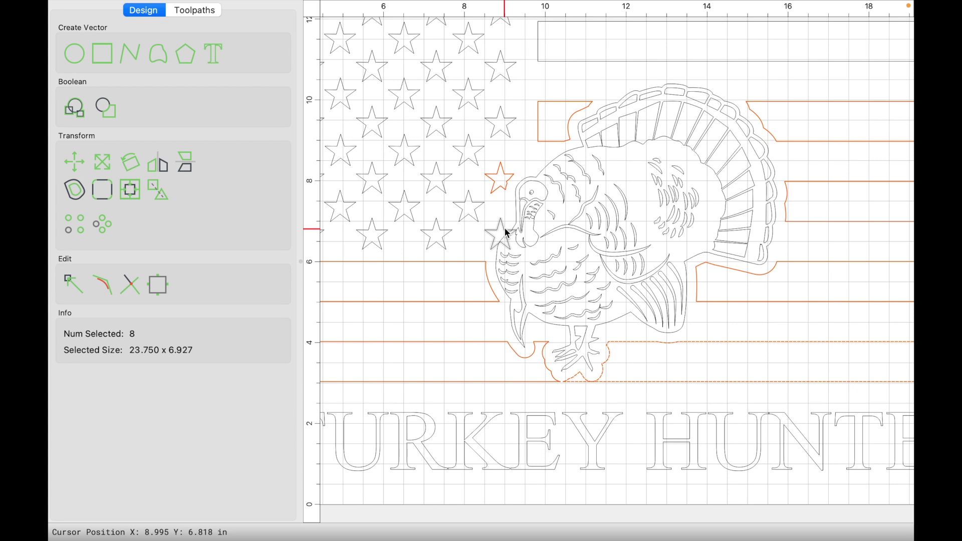
key("super+z")
Add the lower overlapping star to the selection and subtract the turkey's outer outline from the stripes and both stars, without keeping the original vectors.
scroll(503, 210, "up", 1)
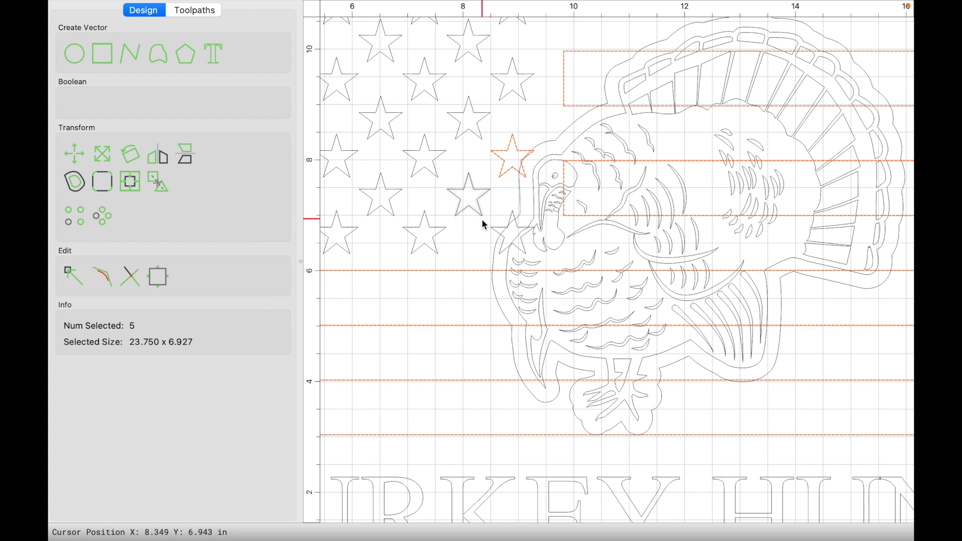
left_click(498, 228, "shift")
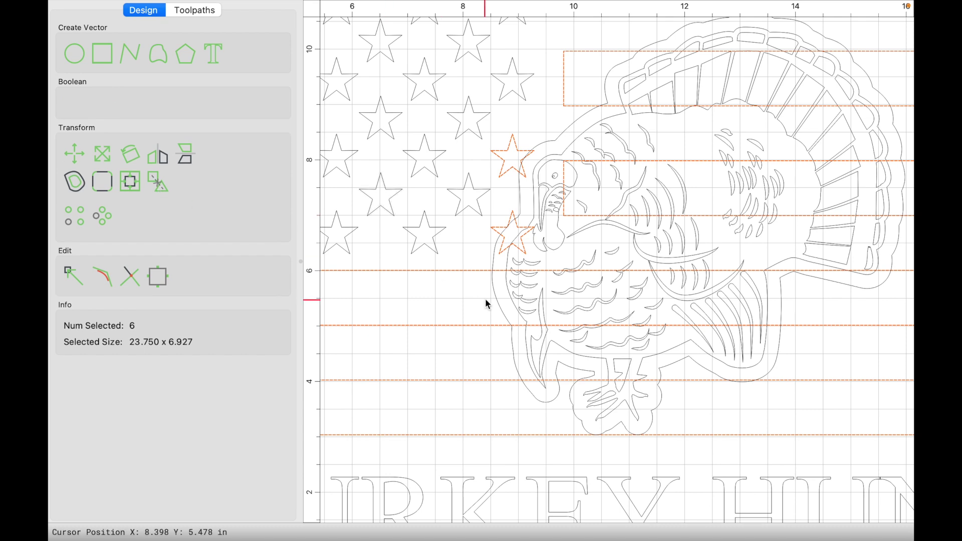
scroll(509, 222, "down", 2)
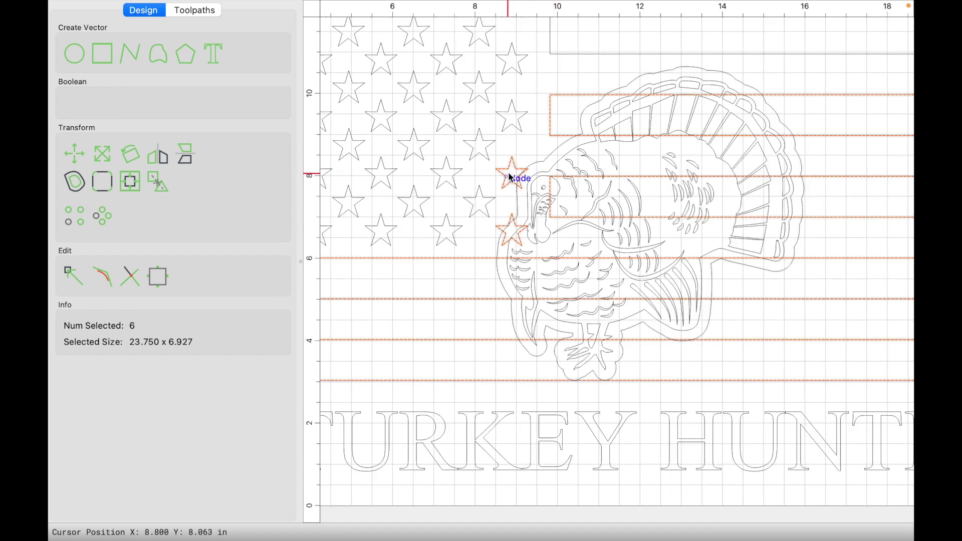
left_click(549, 154, "shift")
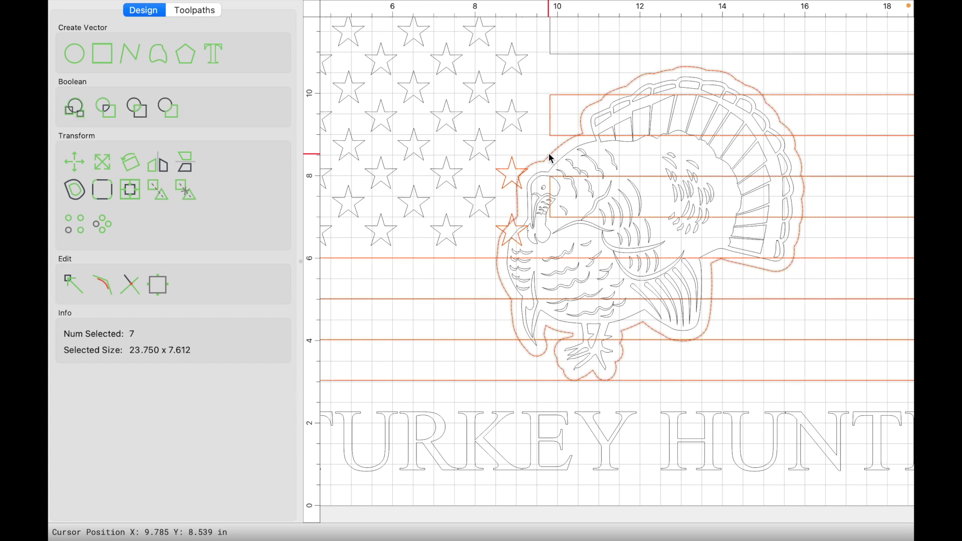
left_click(549, 154, "shift")
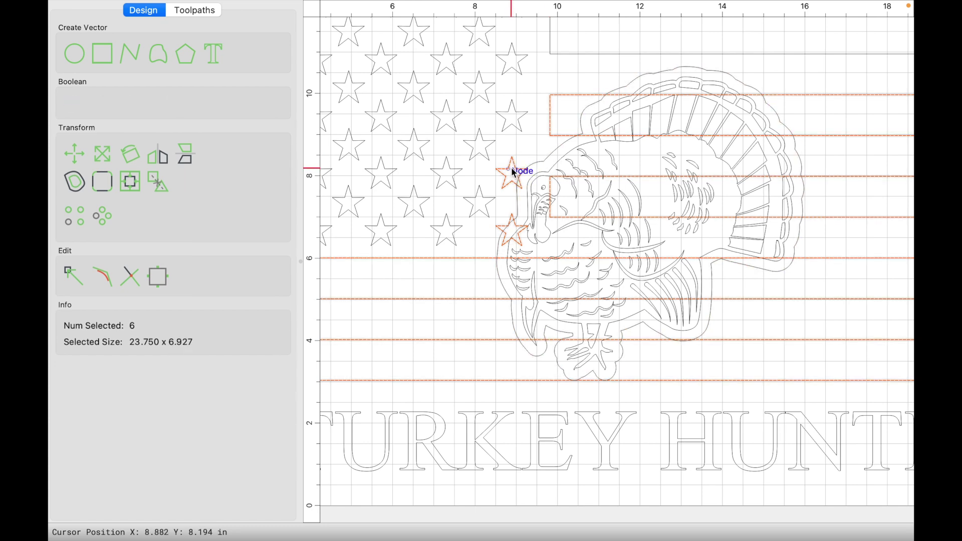
left_click(544, 161, "shift")
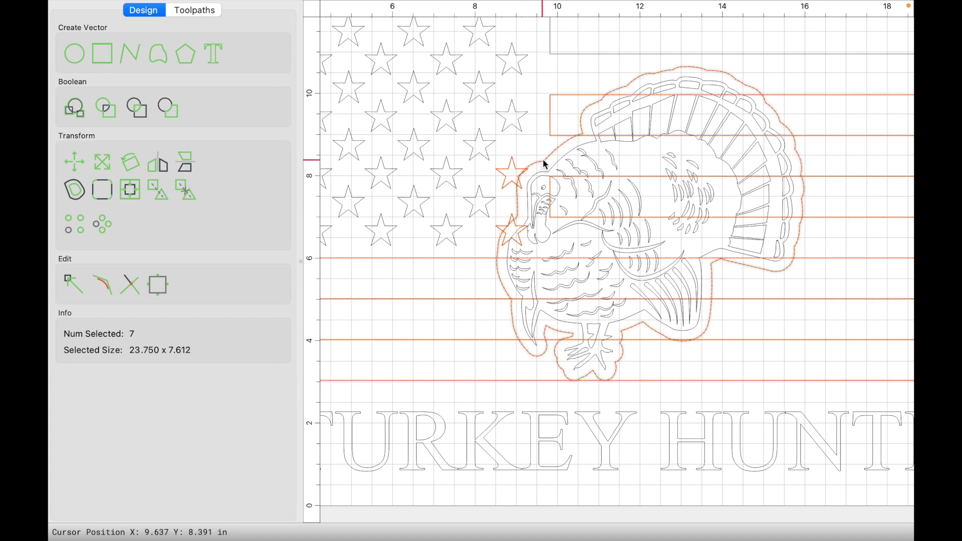
left_click(172, 115)
left_click(219, 180)
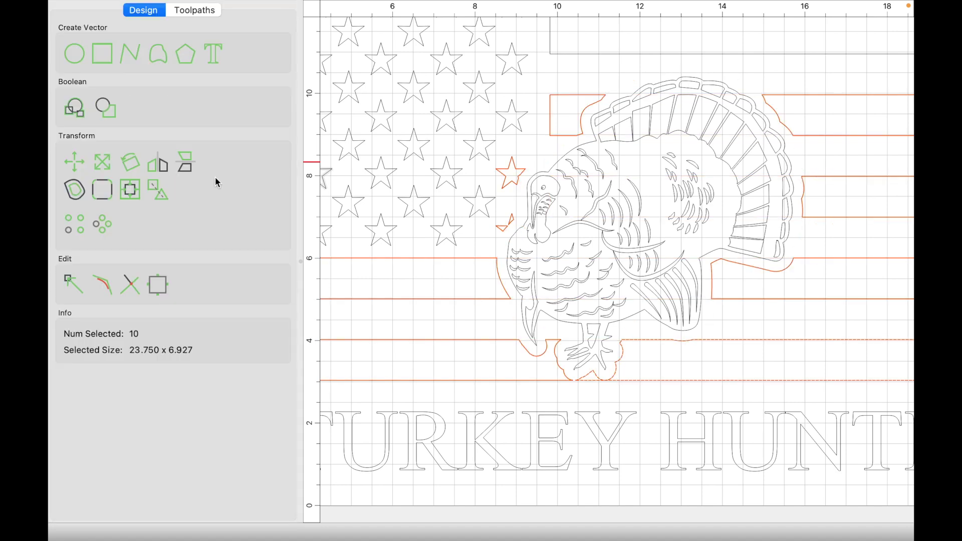
Group the complete Turkey Hunter flag and move it off the stock to the left side of the Deer Hunter flag.
scroll(631, 242, "down", 2)
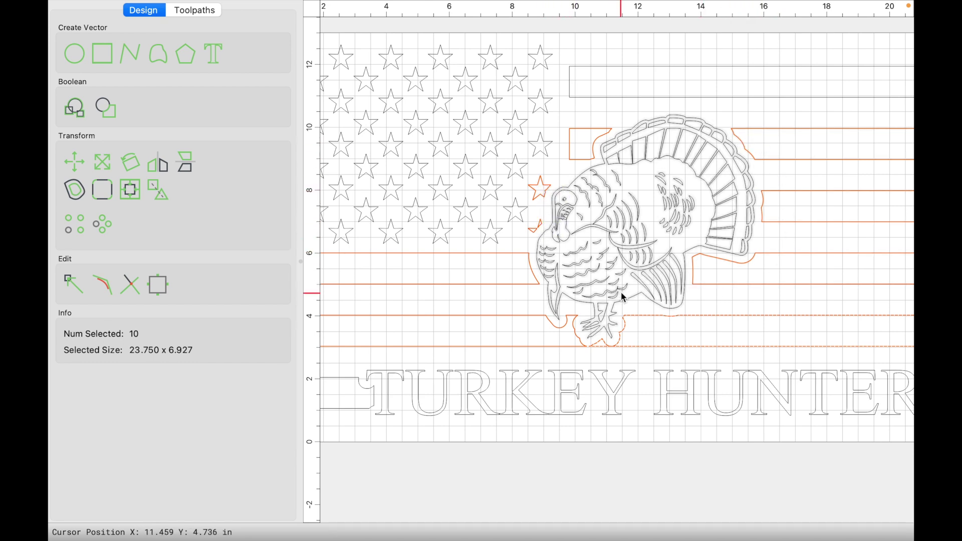
scroll(622, 296, "down", 3)
scroll(631, 332, "down", 3)
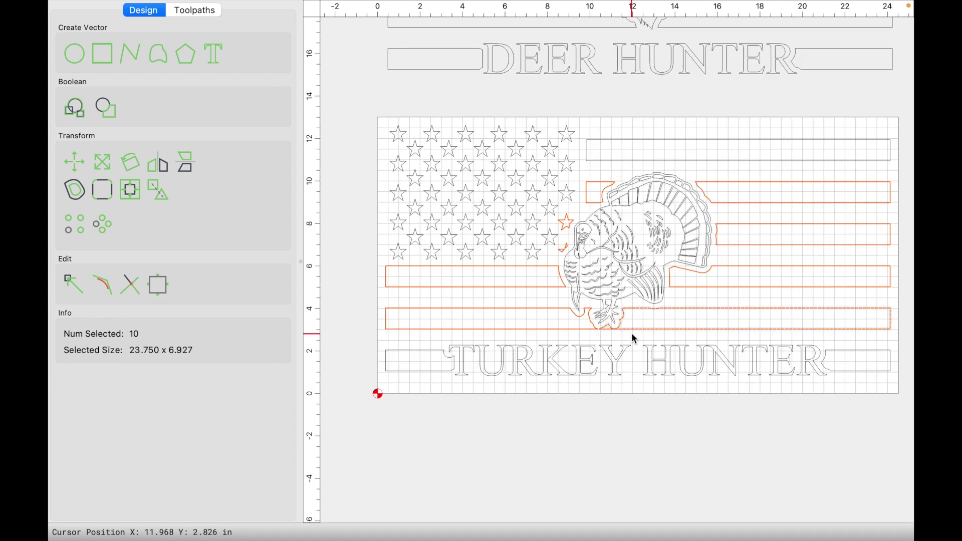
scroll(631, 333, "down", 1)
left_click_drag(468, 200, 805, 373)
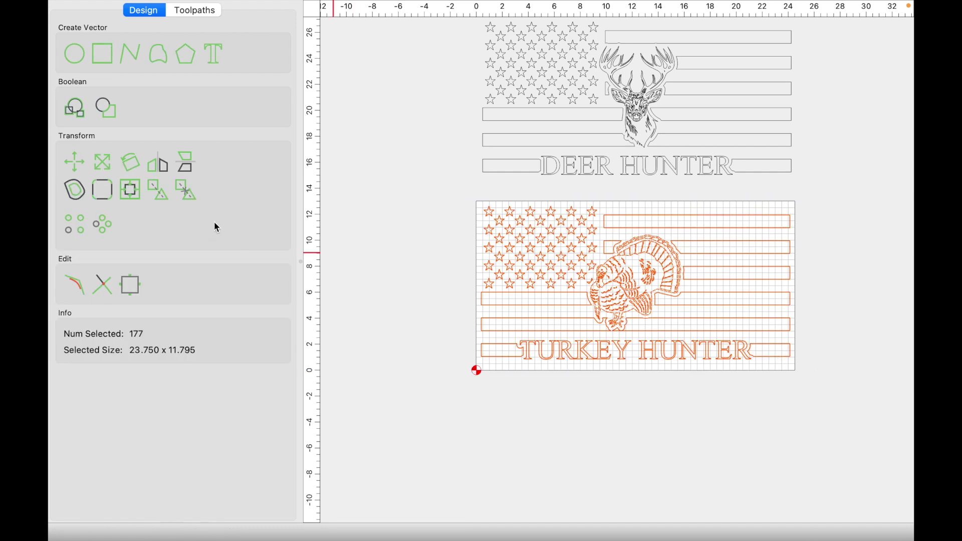
left_click(159, 191)
left_click_drag(428, 218, 351, 103)
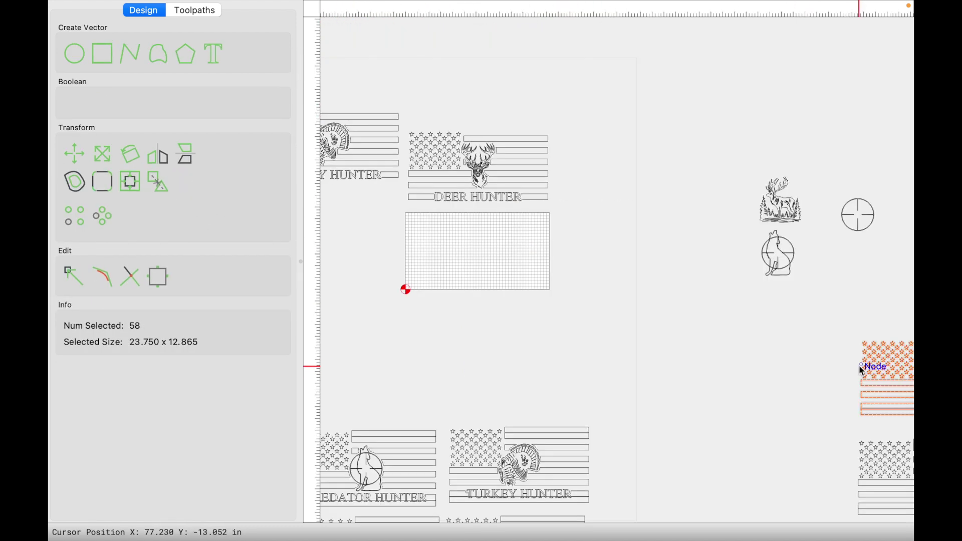
Centre the spare blank flag on the stock both horizontally and vertically.
left_click(828, 357)
left_click(884, 370)
left_click(132, 181)
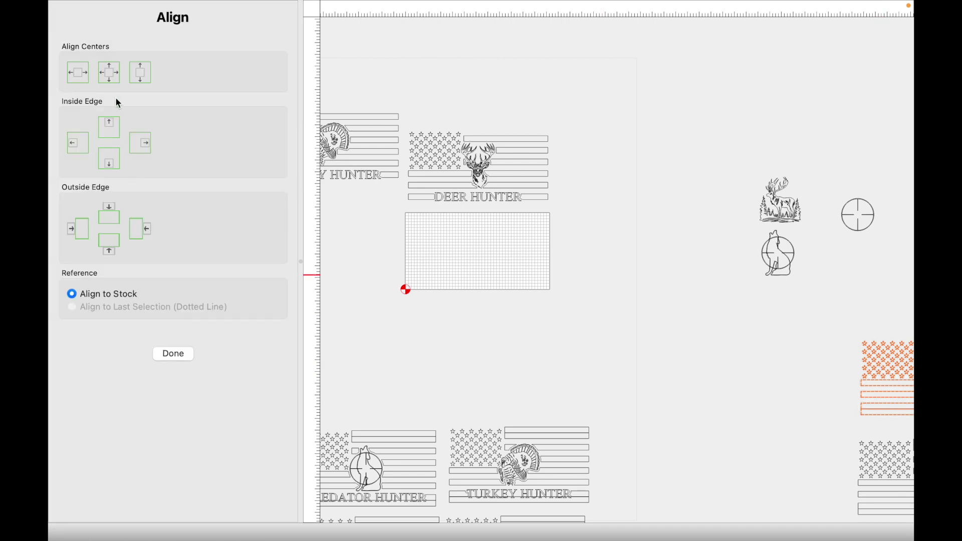
left_click(109, 73)
Ungroup the blank flag and delete the extra rectangles along its top and bottom edges.
scroll(437, 242, "up", 5)
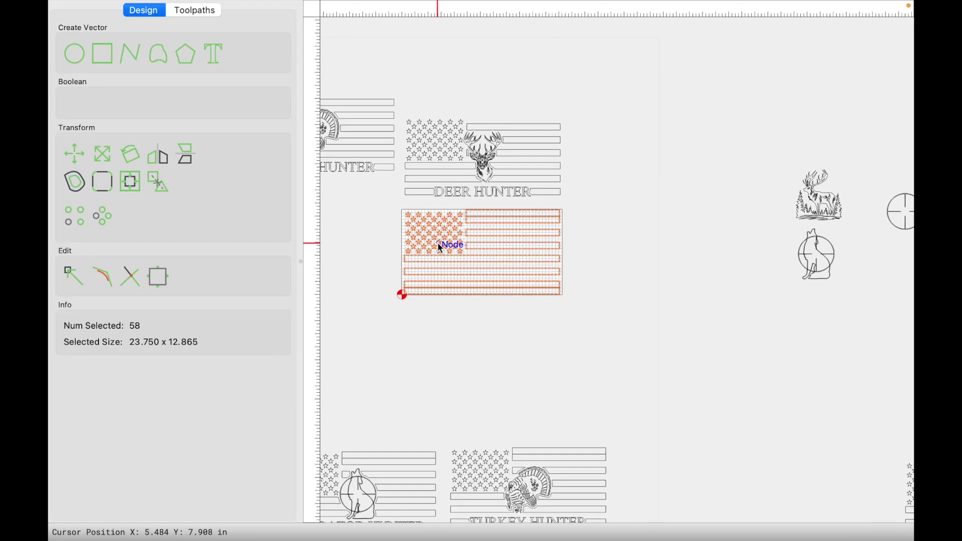
left_click(546, 163)
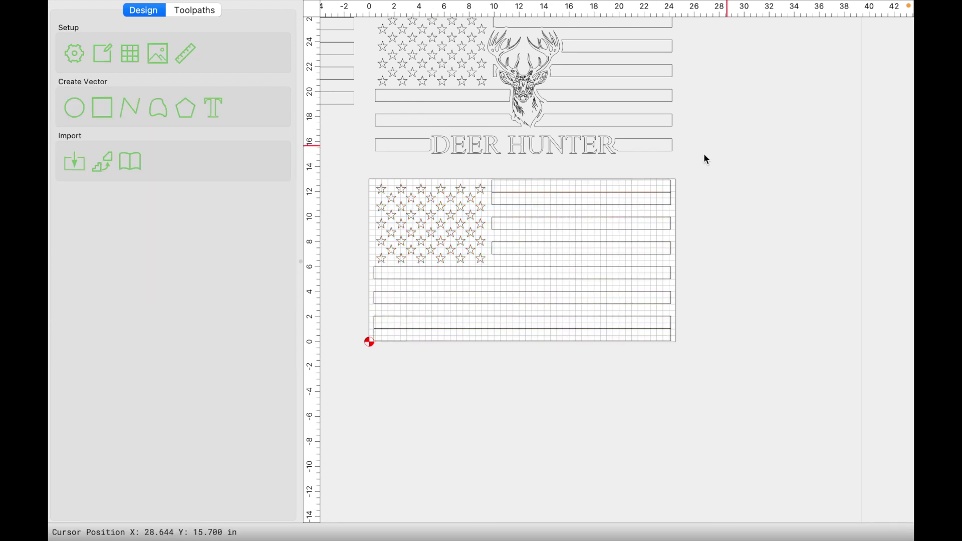
left_click(647, 178)
key("Delete")
left_click(621, 338)
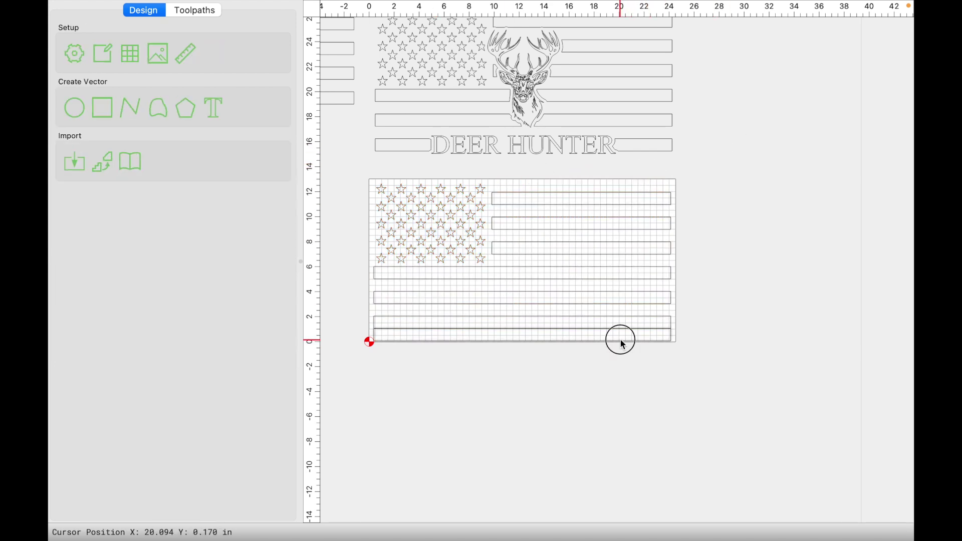
key("Delete")
Group all remaining stars and stripes of the blank flag.
scroll(621, 341, "down", 2)
left_click_drag(437, 227, 668, 354)
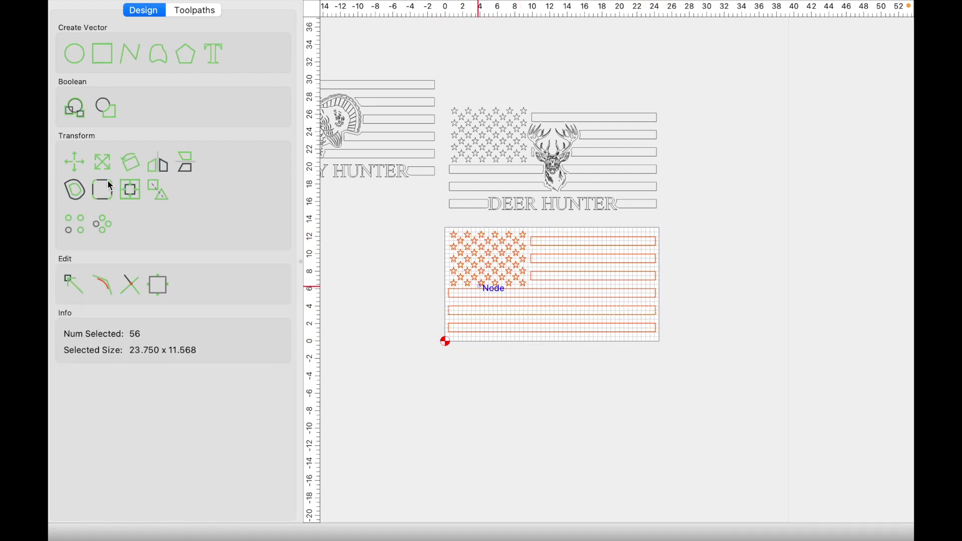
left_click(153, 195)
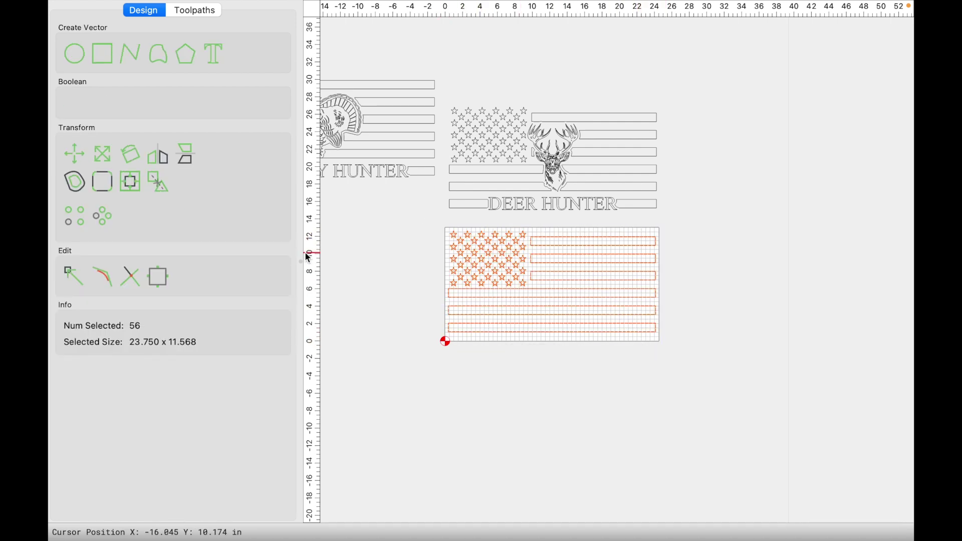
Align the centre of the standing deer with trees artwork to the centre of the blank flag.
scroll(373, 275, "down", 2)
left_click(732, 249)
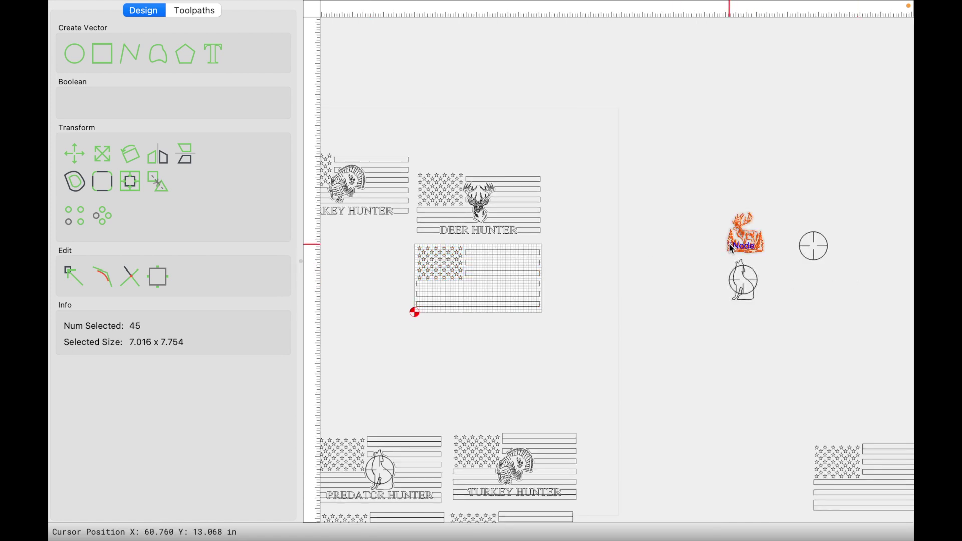
left_click(460, 278, "shift")
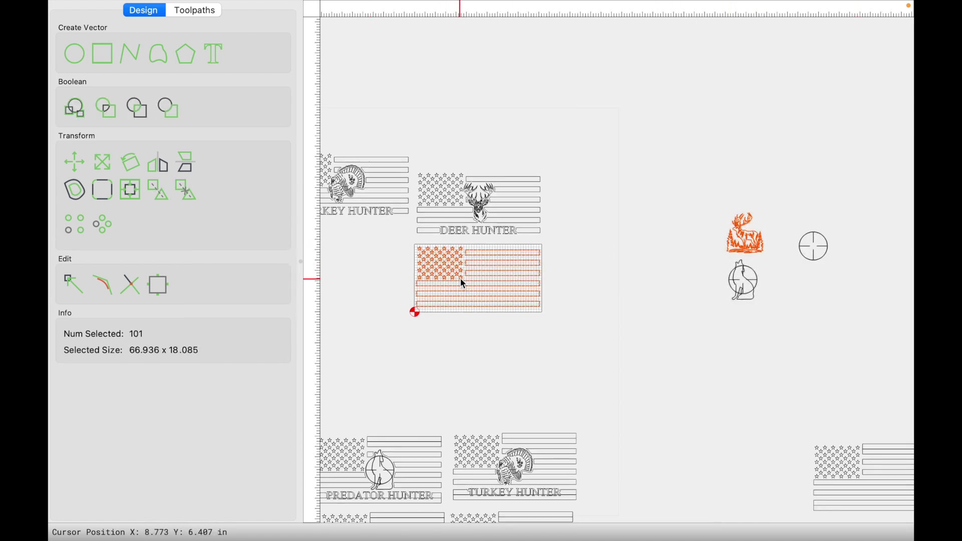
left_click(126, 192)
left_click(109, 70)
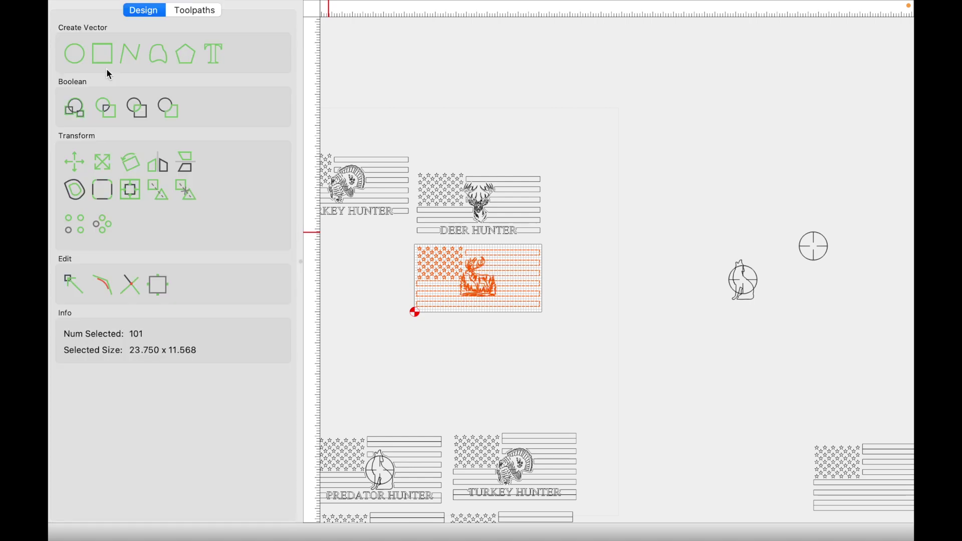
Ungroup the finished Deer Hunter flag so its lettering is separate from the stripes and artwork, and clear the selection.
scroll(479, 286, "up", 1)
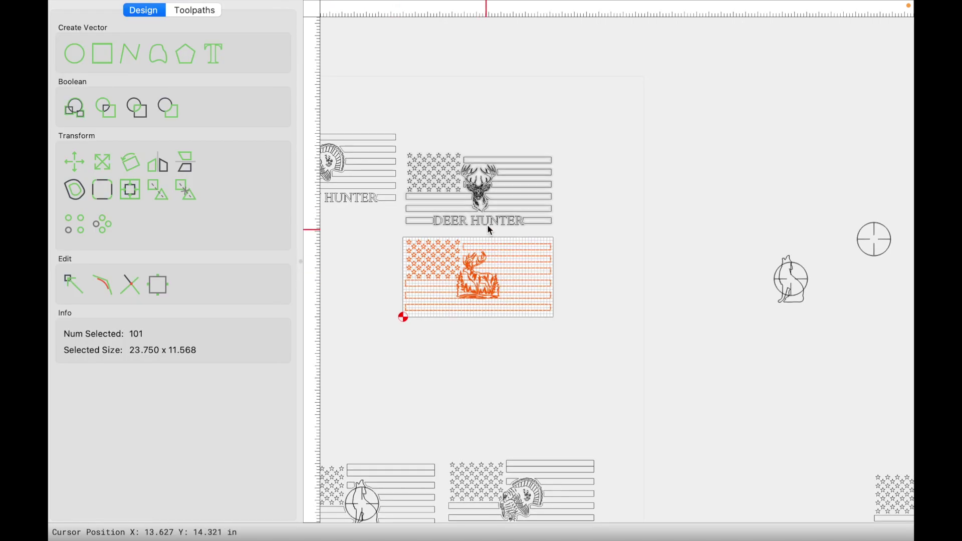
scroll(489, 229, "up", 3)
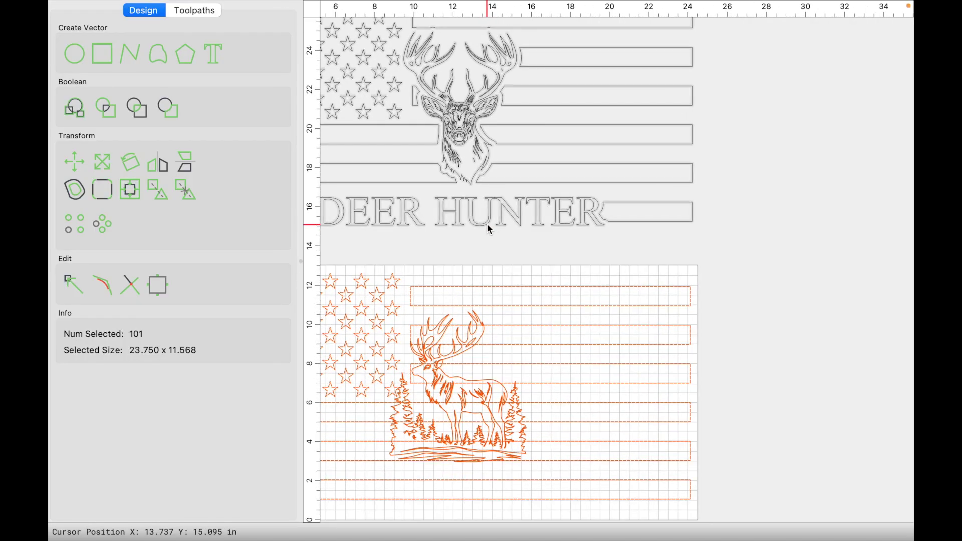
left_click(490, 229)
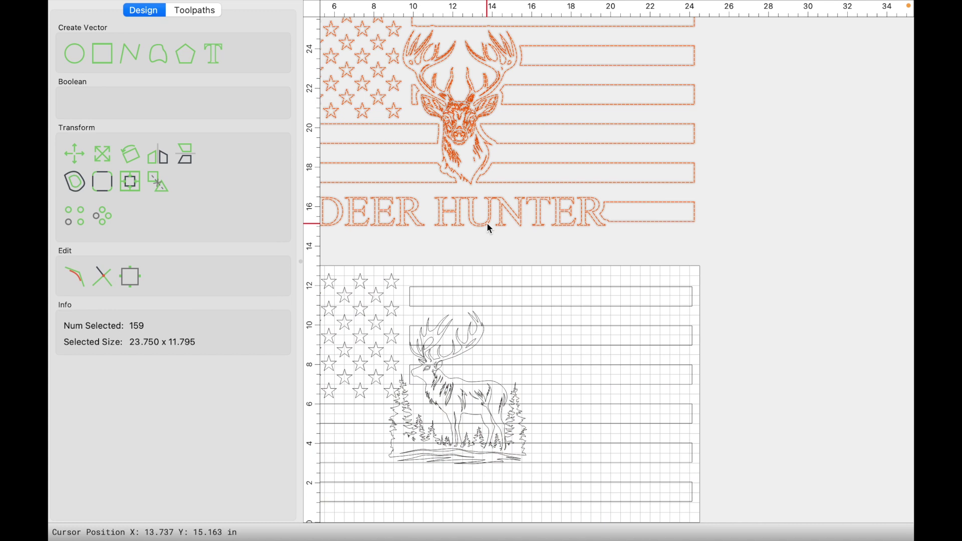
left_click(160, 182)
left_click(417, 221, "shift")
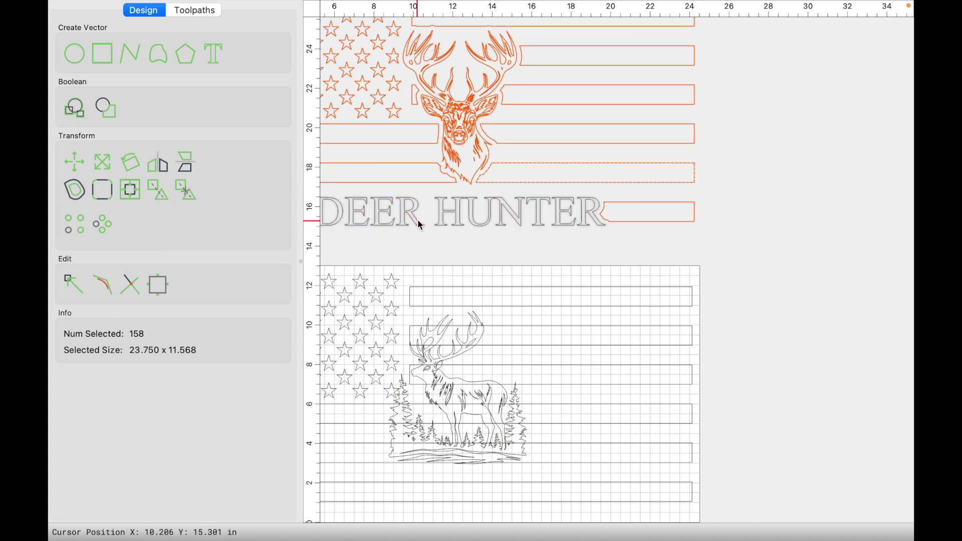
left_click(414, 238)
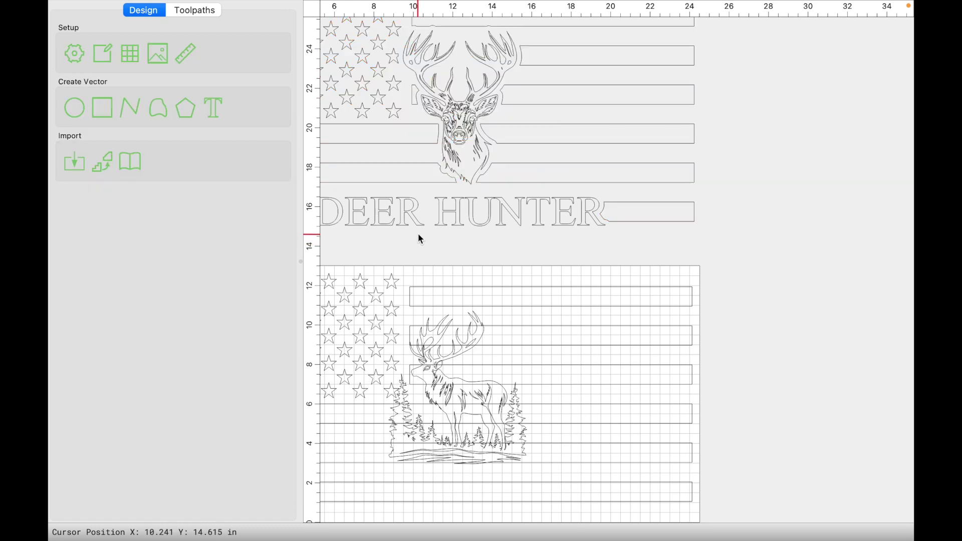
Duplicate the DEER HUNTER lettering and place two copies beside the flags, one beneath the other.
left_click(418, 227)
left_click_drag(419, 227, 848, 221)
key("super+d")
left_click_drag(783, 226, 808, 255)
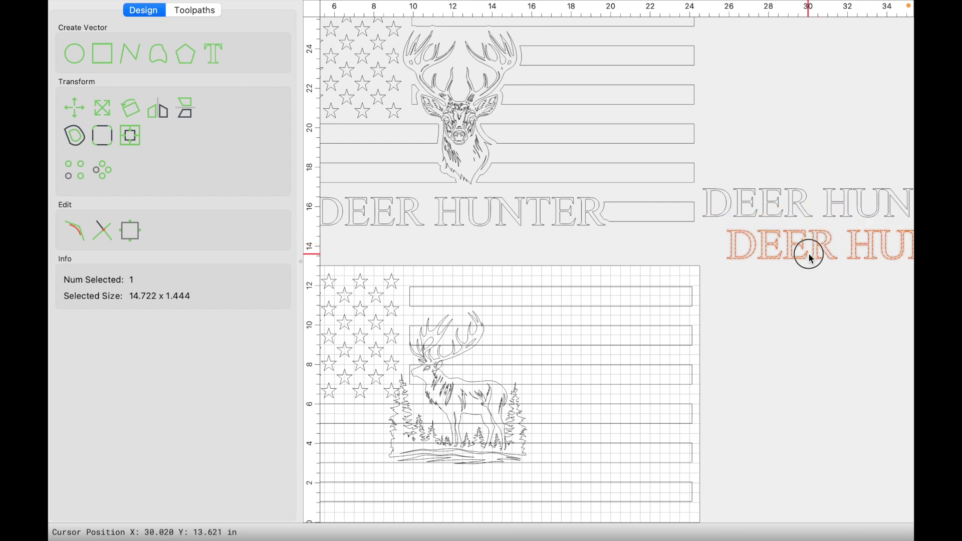
Change the text of the lower lettering copy to ELK HUNTER.
double_click(812, 259)
double_click(70, 49)
type("ELK")
left_click(217, 385)
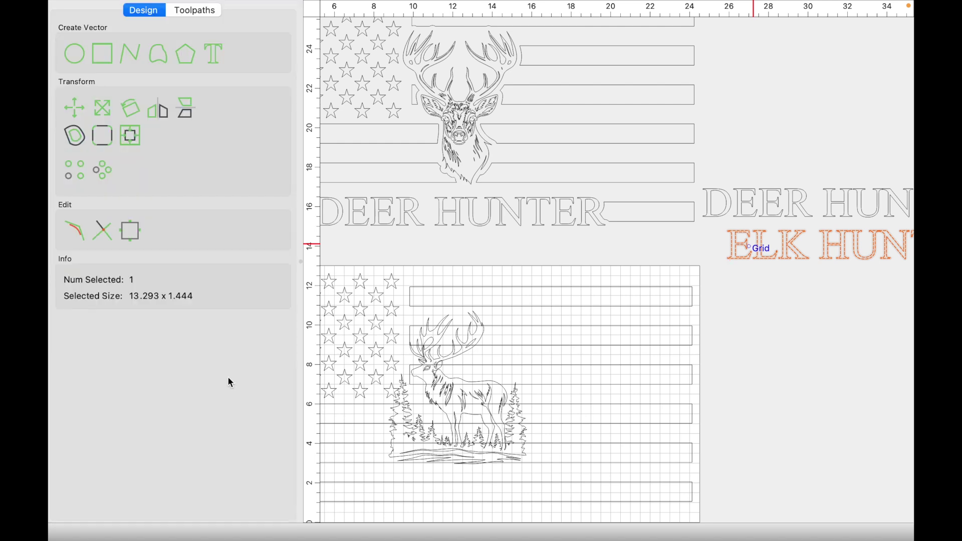
Ungroup the blank flag's stars and stripes and clear the selection.
scroll(747, 302, "down", 2)
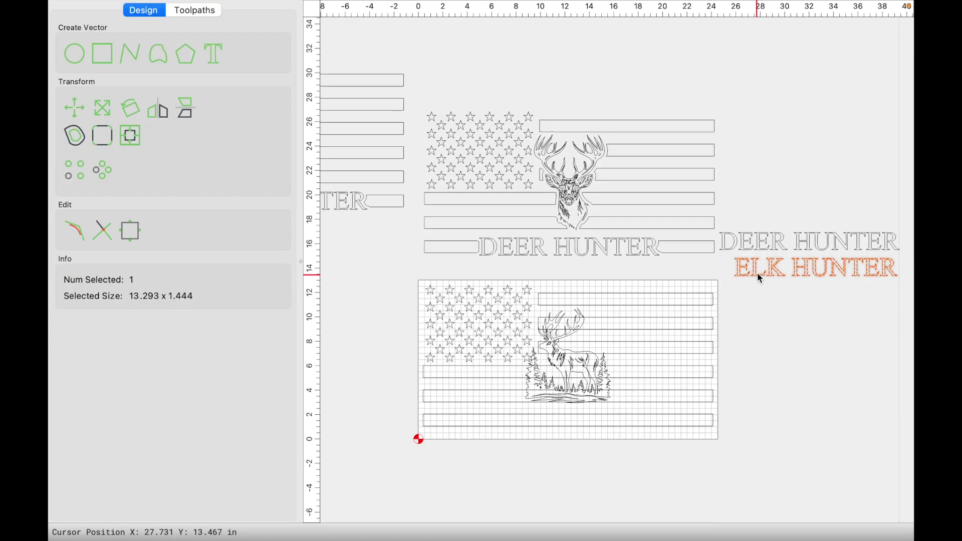
left_click(546, 426, "shift")
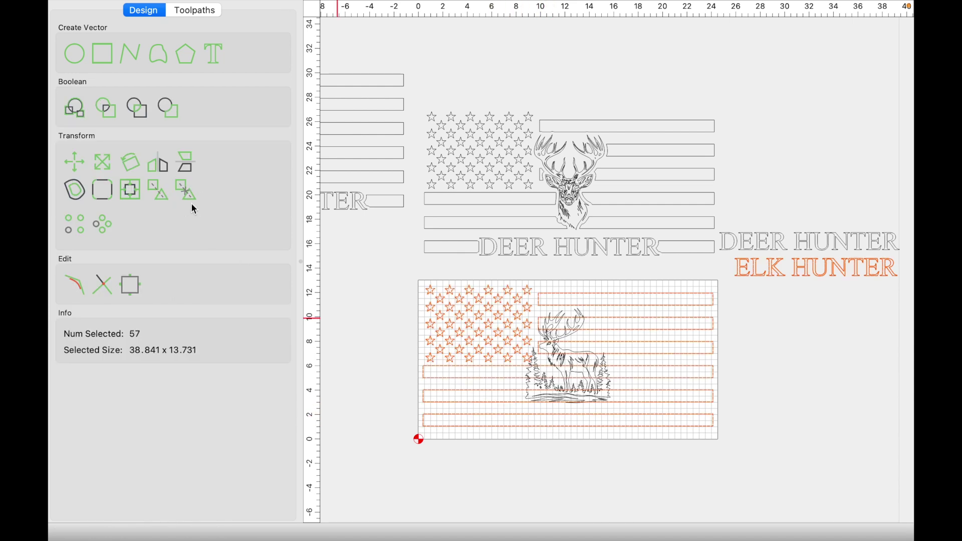
left_click(389, 377)
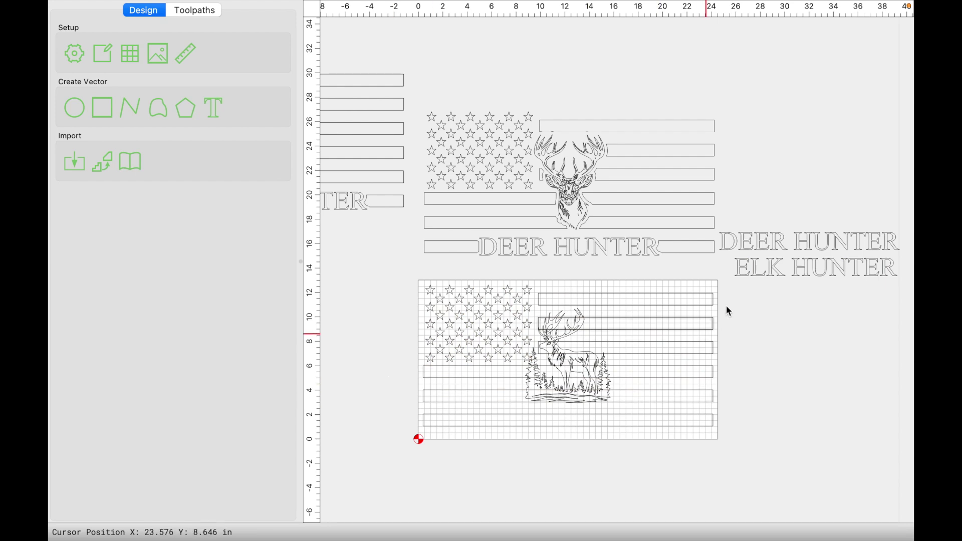
Centre the ELK HUNTER lettering on the lowest stripe of the blank flag.
left_click(743, 274)
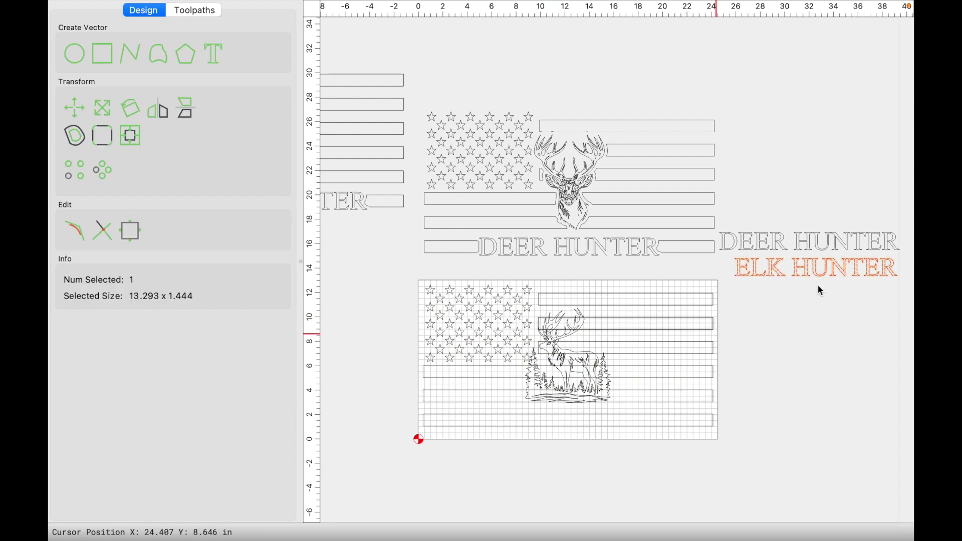
left_click_drag(821, 291, 821, 302)
left_click(541, 422, "shift")
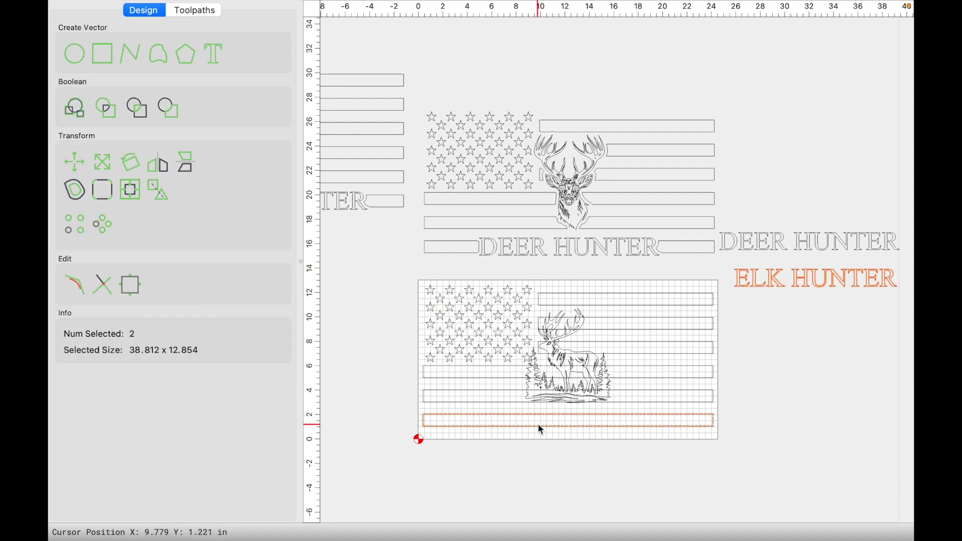
left_click(125, 200)
left_click(113, 75)
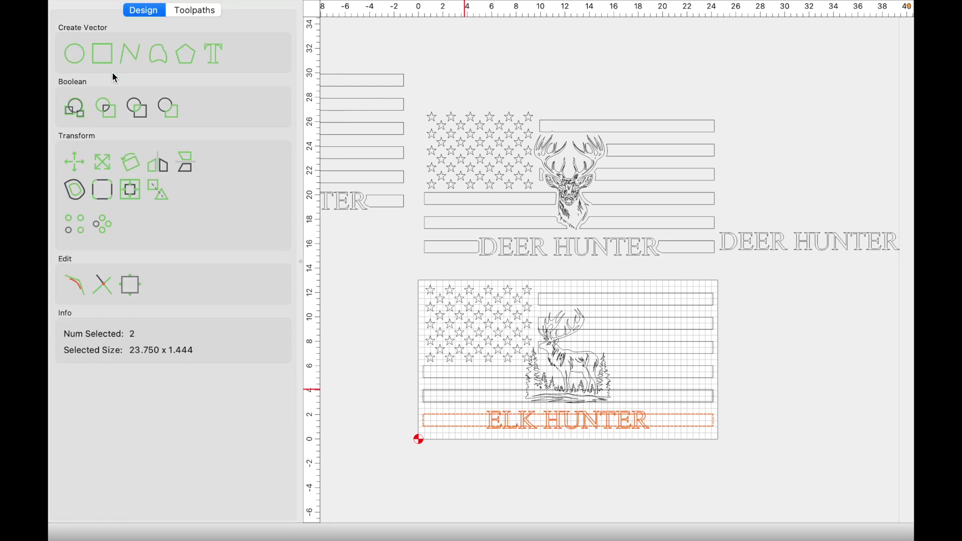
Offset the ELK HUNTER lettering outward by 0.25 in.
scroll(513, 490, "up", 5)
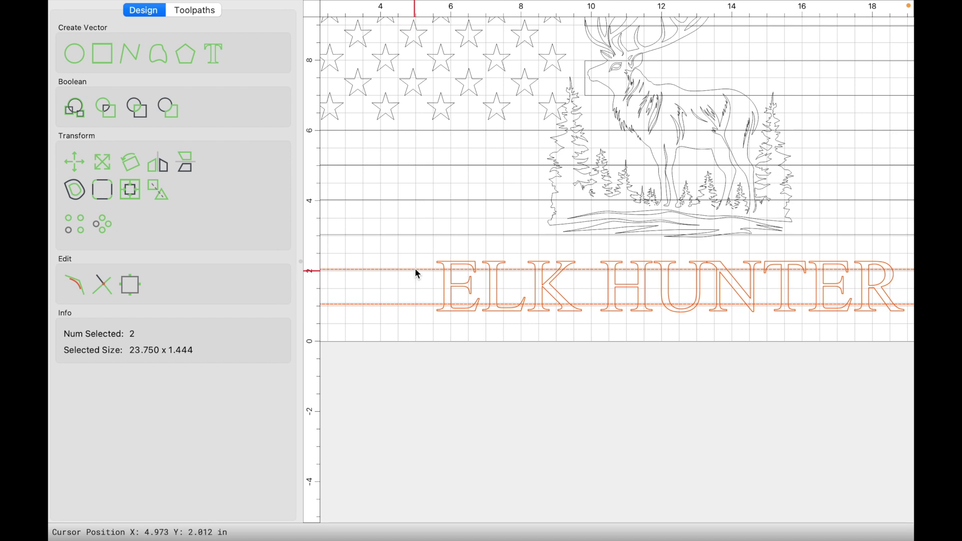
left_click(441, 254)
left_click(444, 261)
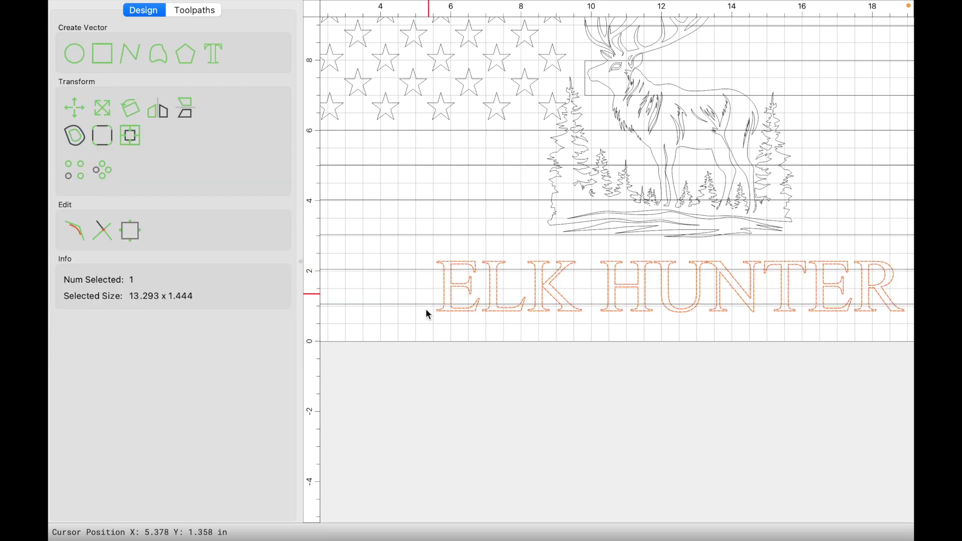
scroll(418, 320, "down", 1)
left_click(84, 134)
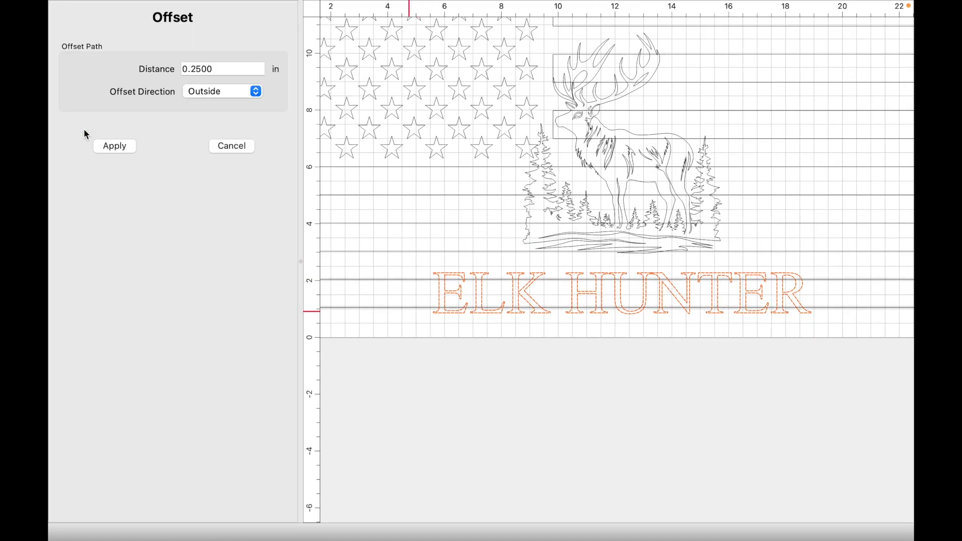
left_click(113, 147)
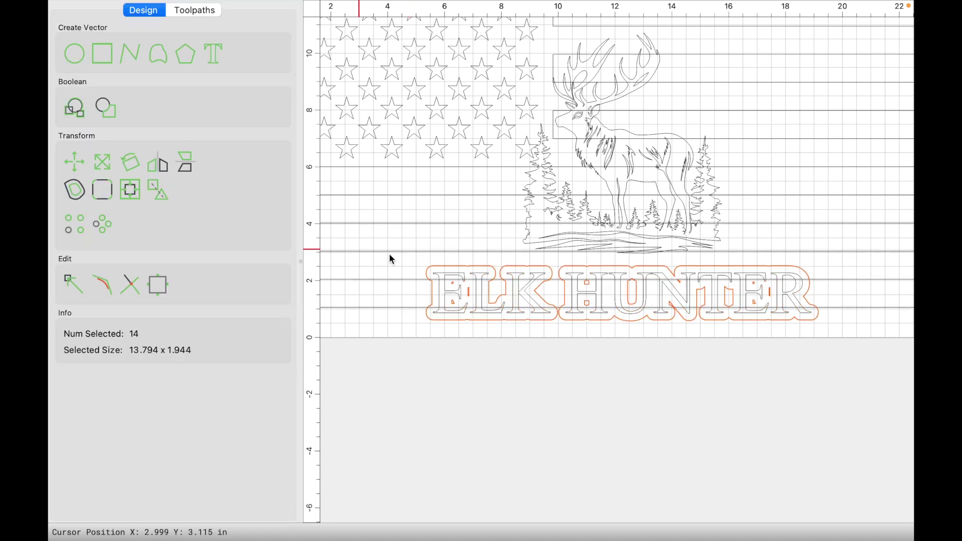
Delete the small inner offset loops inside the lettering, keeping only the two outer outlines.
left_click(438, 264, "shift")
left_click(616, 265, "shift")
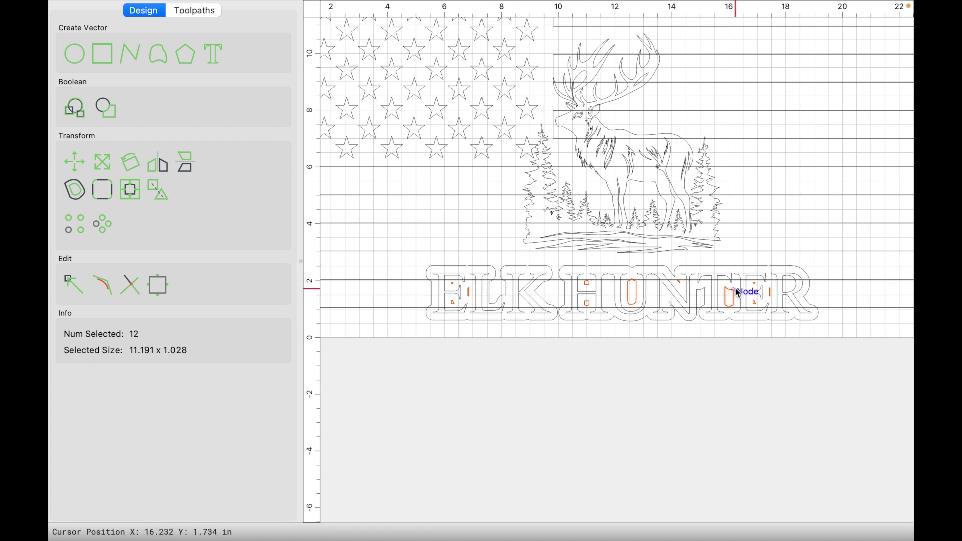
key("Escape")
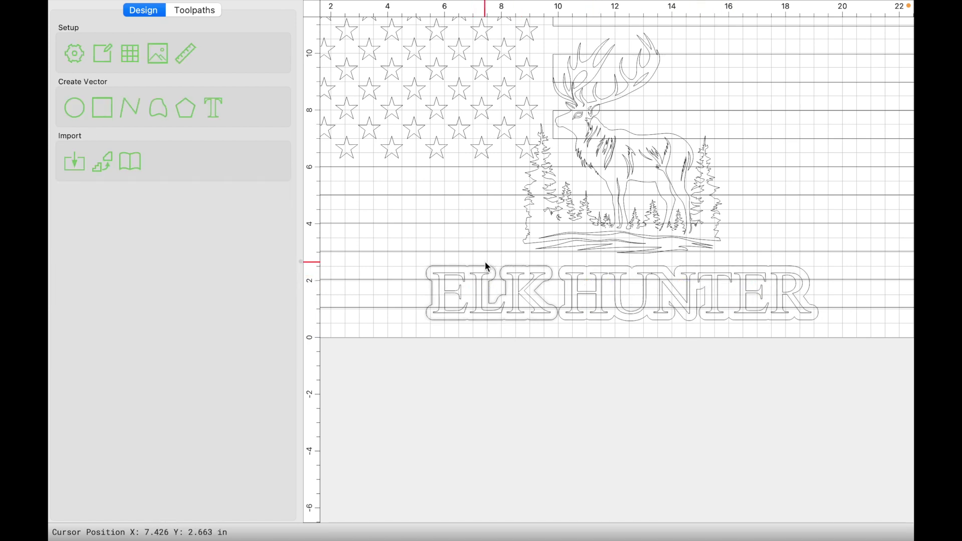
Group the two outer offset outlines around ELK and HUNTER.
left_click(427, 266)
left_click(589, 266, "shift")
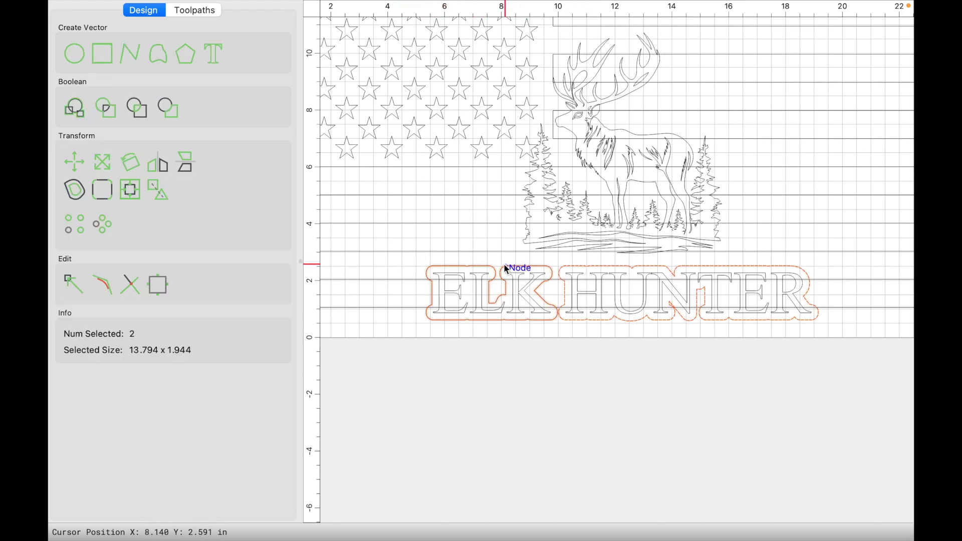
left_click(157, 189)
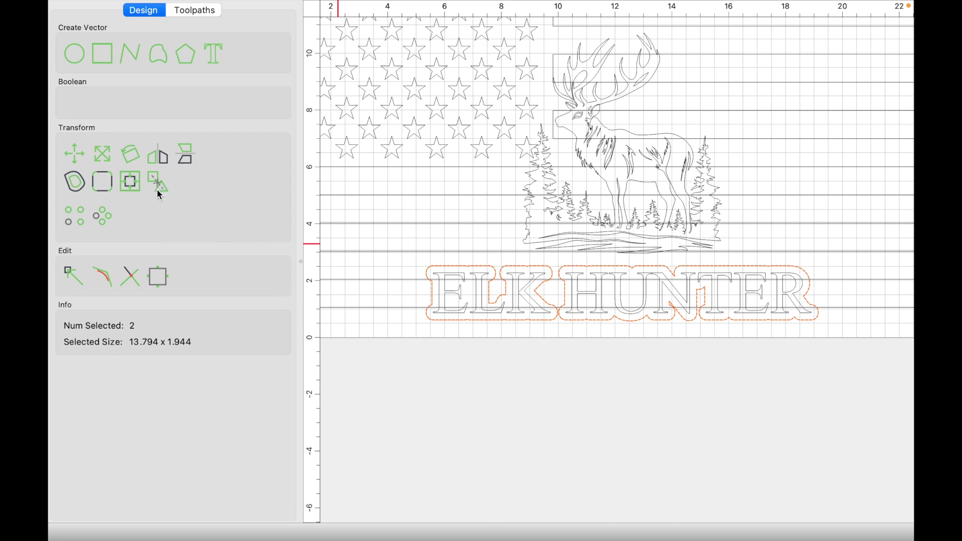
left_click(420, 358)
Subtract the grouped lettering outline from the lowest stripe with a Boolean operation.
left_click(379, 278)
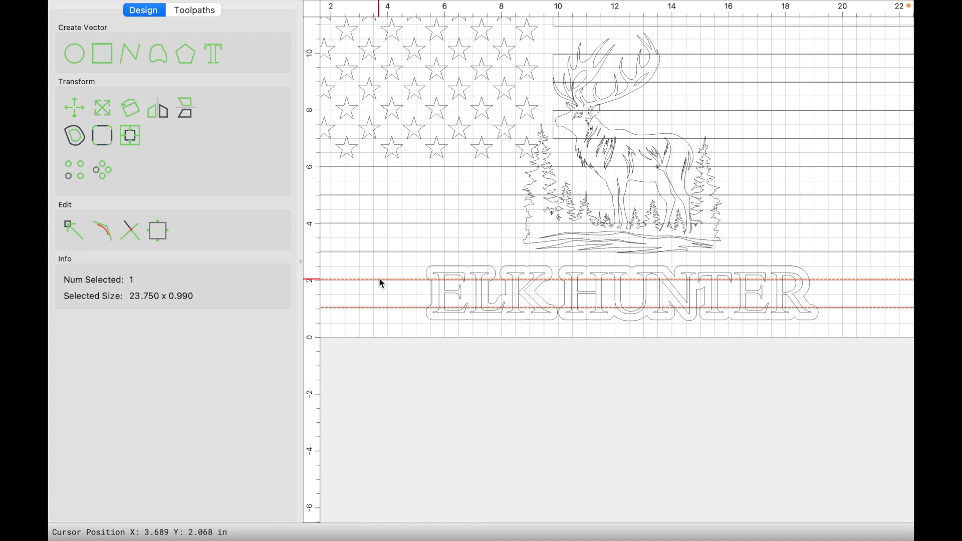
left_click(453, 262)
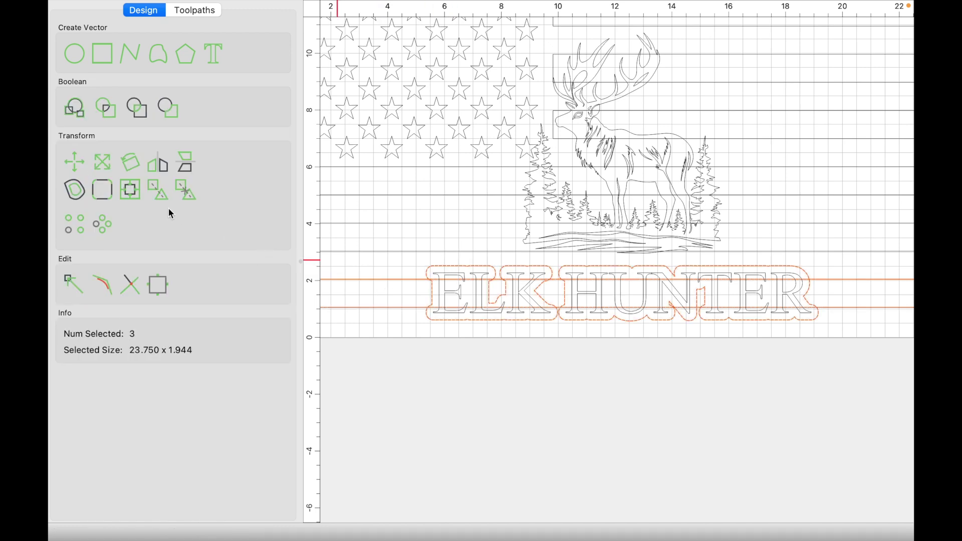
left_click(168, 119)
left_click(200, 182)
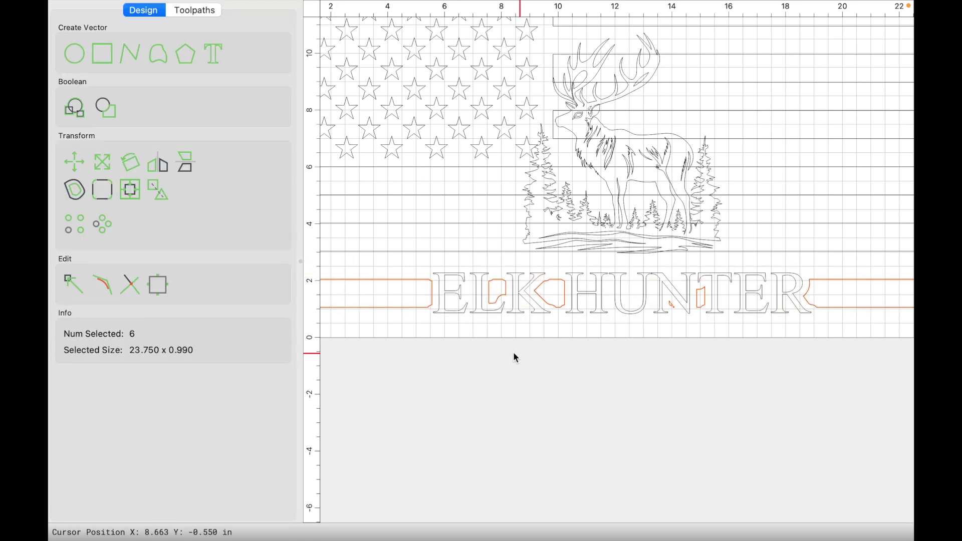
Delete the leftover stripe fragments between the letters, keeping the stripe's two end pieces.
left_click(405, 285, "shift")
left_click(818, 285, "shift")
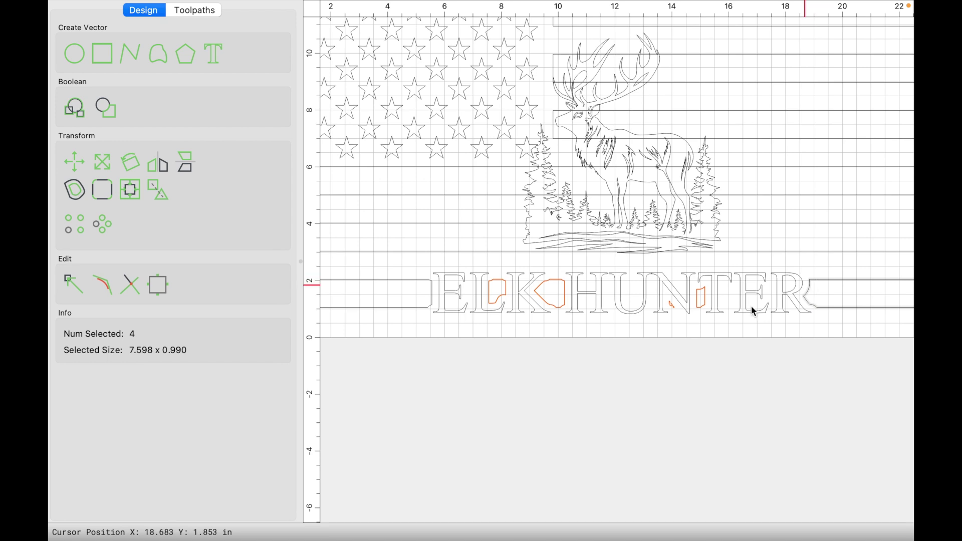
left_click(689, 338)
Offset the standing deer with trees artwork outward by 0.25 in.
scroll(689, 339, "down", 1)
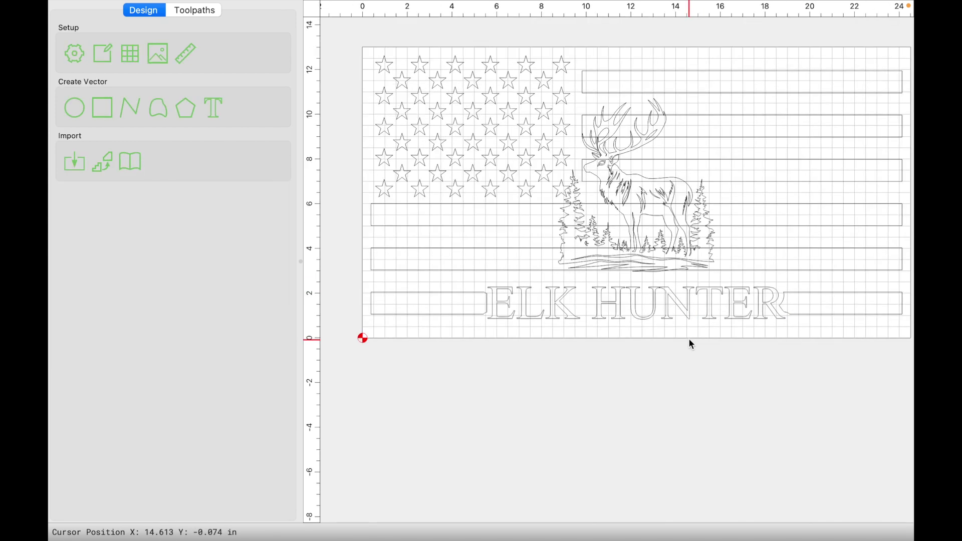
left_click(620, 195)
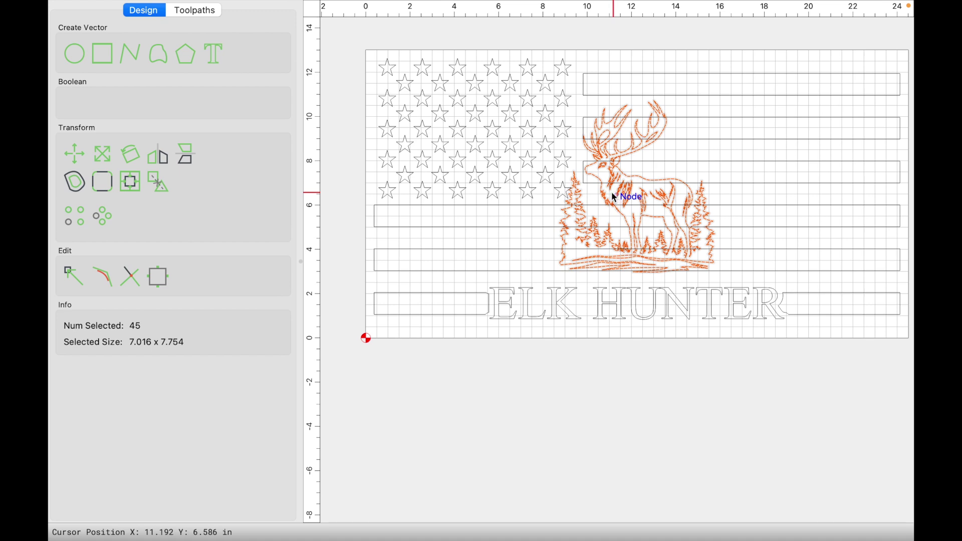
left_click(74, 183)
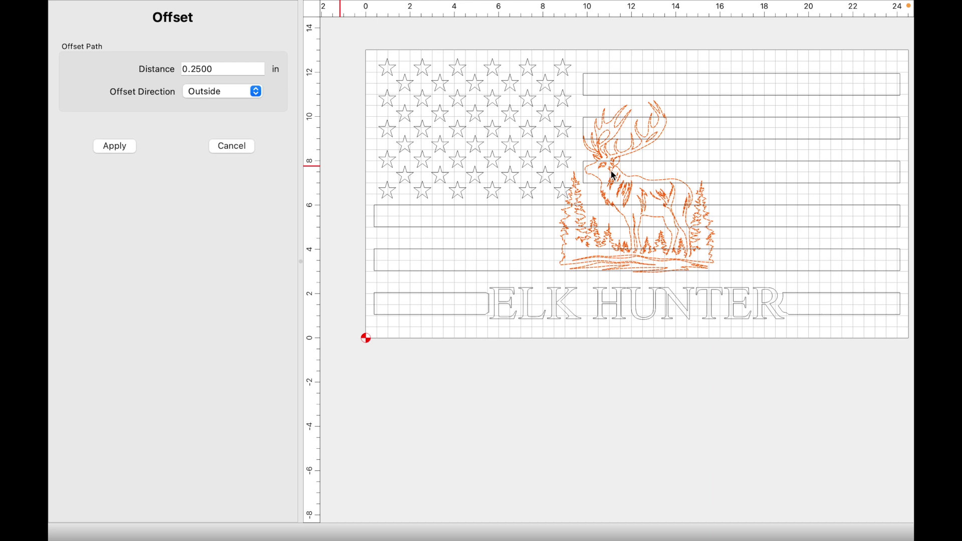
key("Return")
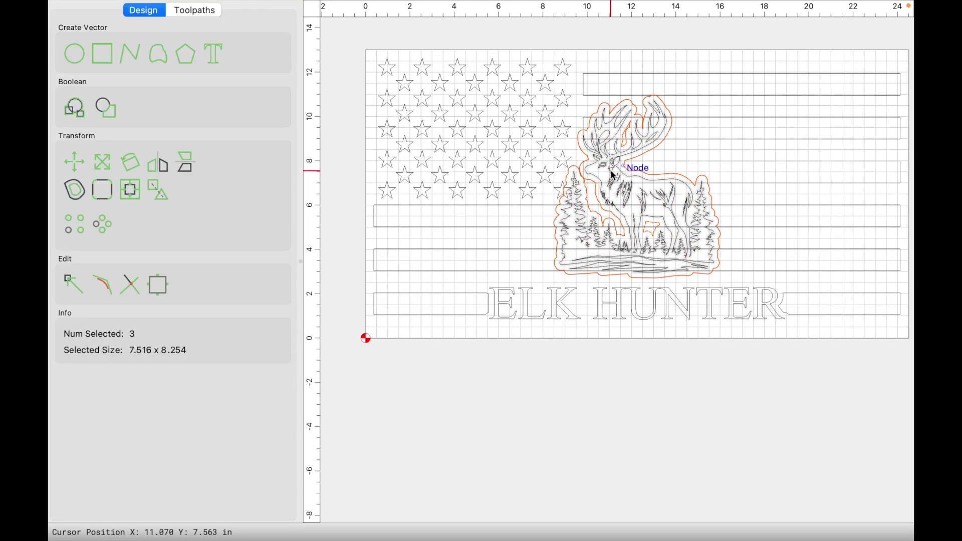
Delete the two inner offset loops in the antlers and between the legs, keeping the outer outline.
scroll(612, 170, "up", 5)
scroll(539, 126, "up", 1)
left_click(541, 123, "shift")
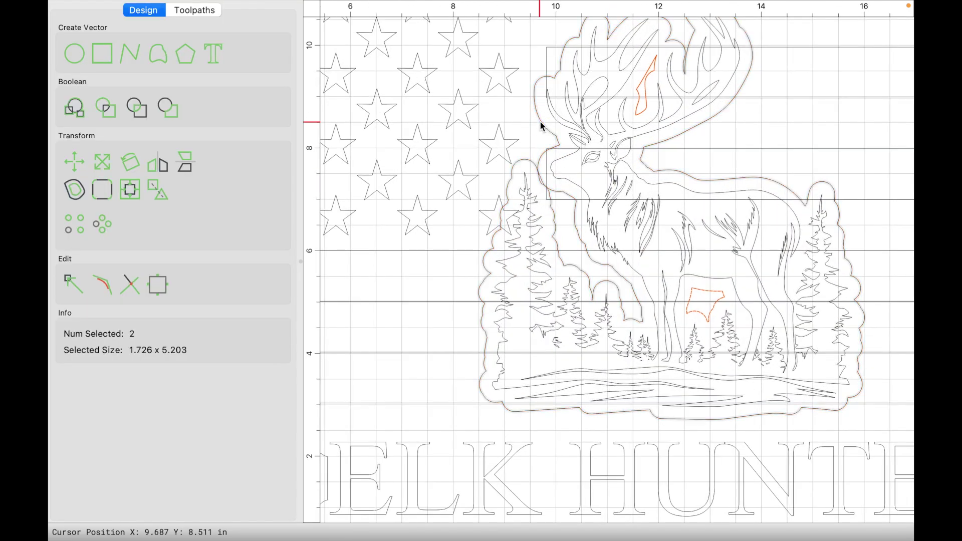
key("Escape")
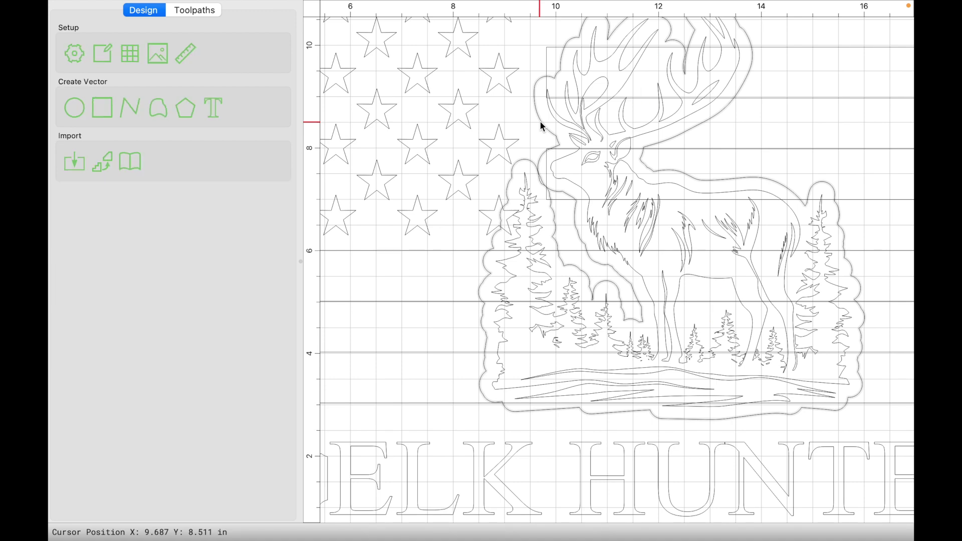
Group the five stripes above the lettering with the two lowest stars of the star field's outermost column beside the deer.
scroll(627, 265, "down", 3)
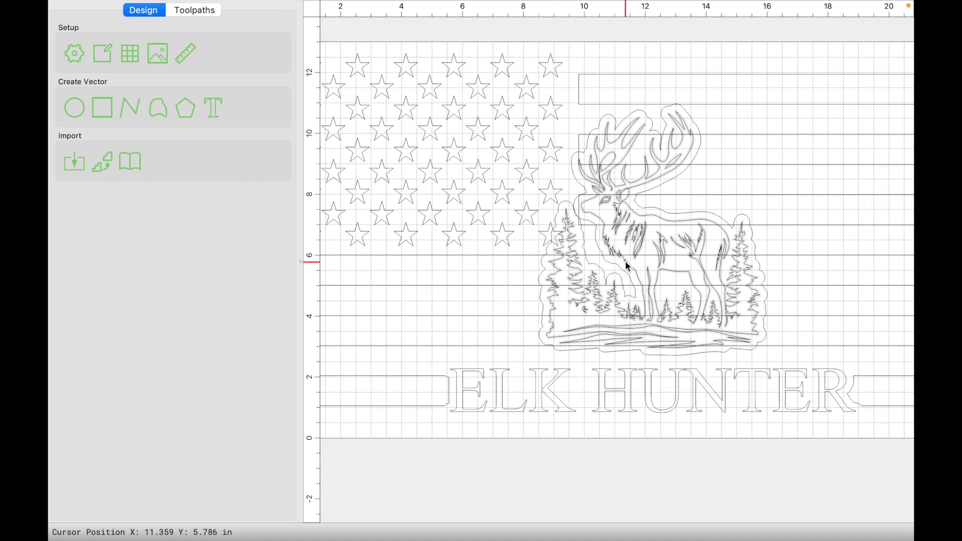
scroll(627, 153, "down", 1)
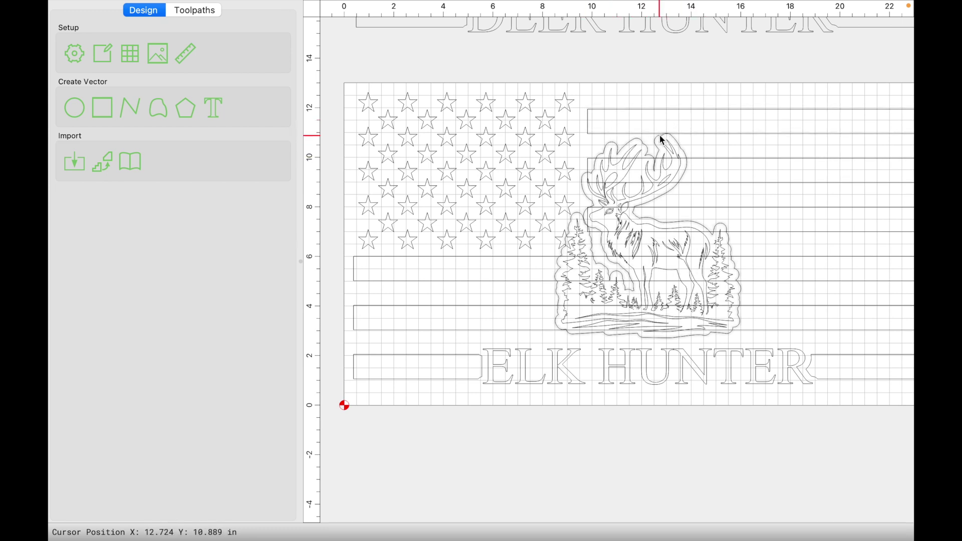
left_click(710, 134)
left_click(714, 158, "shift")
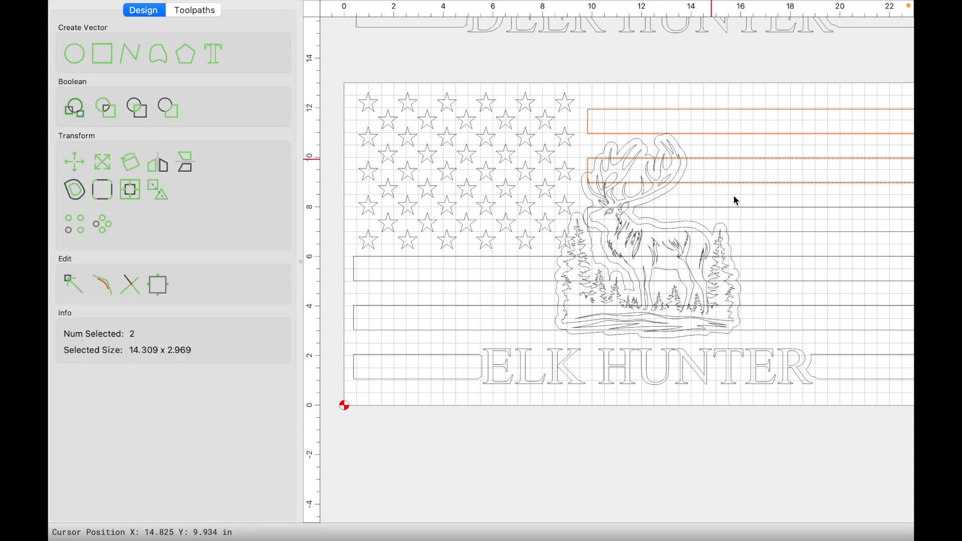
left_click(745, 208, "shift")
left_click(766, 259, "shift")
left_click(776, 304, "shift")
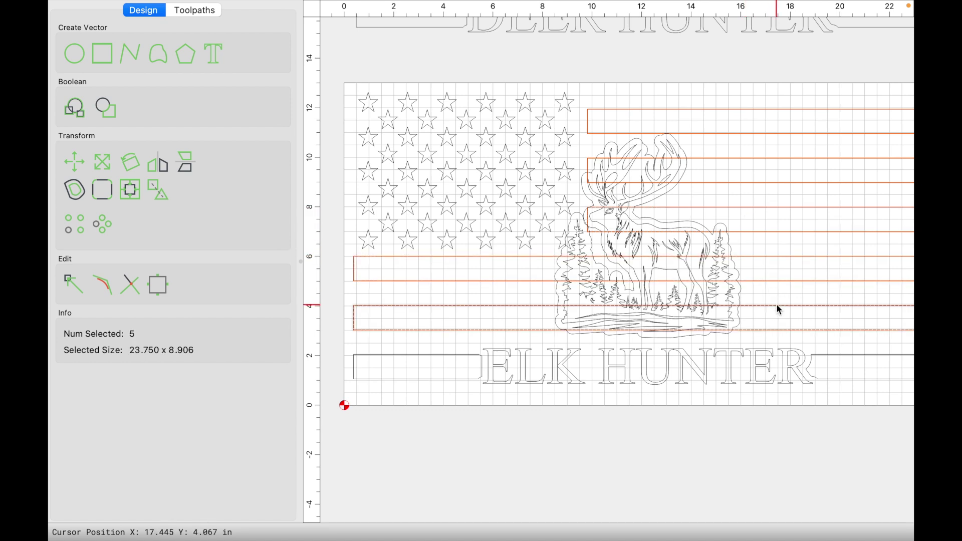
left_click(558, 239, "shift")
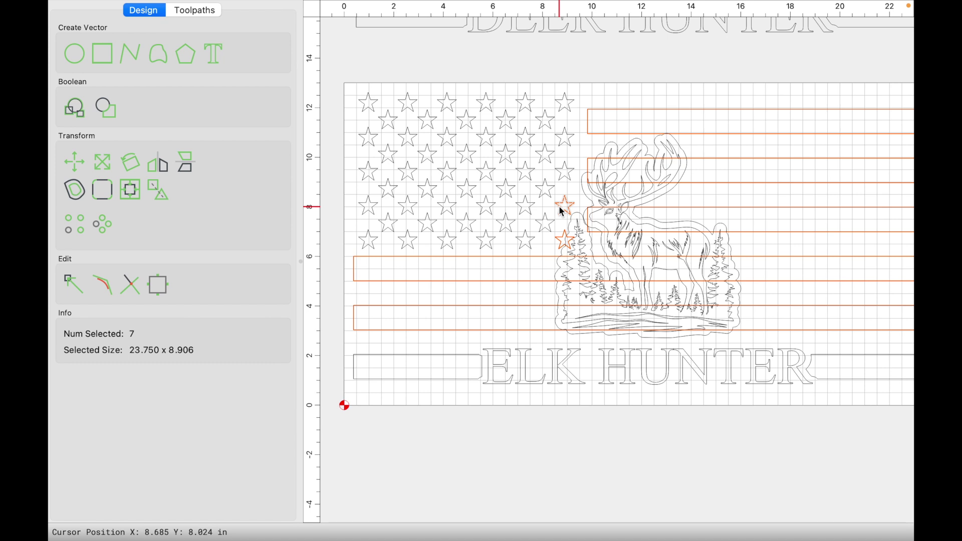
left_click(163, 193)
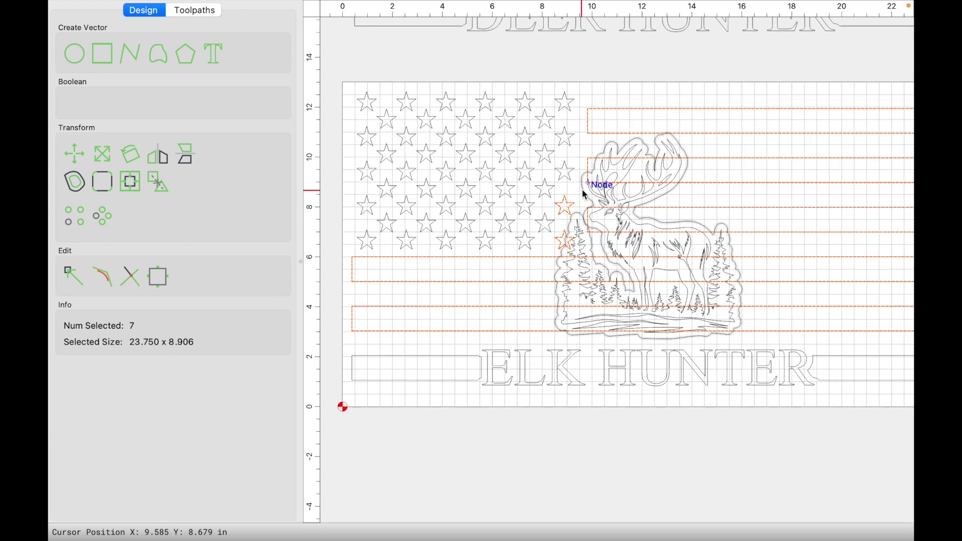
Subtract the deer artwork's outer offset outline from the grouped stripes and stars, without keeping the original vectors.
scroll(582, 188, "up", 3)
left_click(582, 188, "shift")
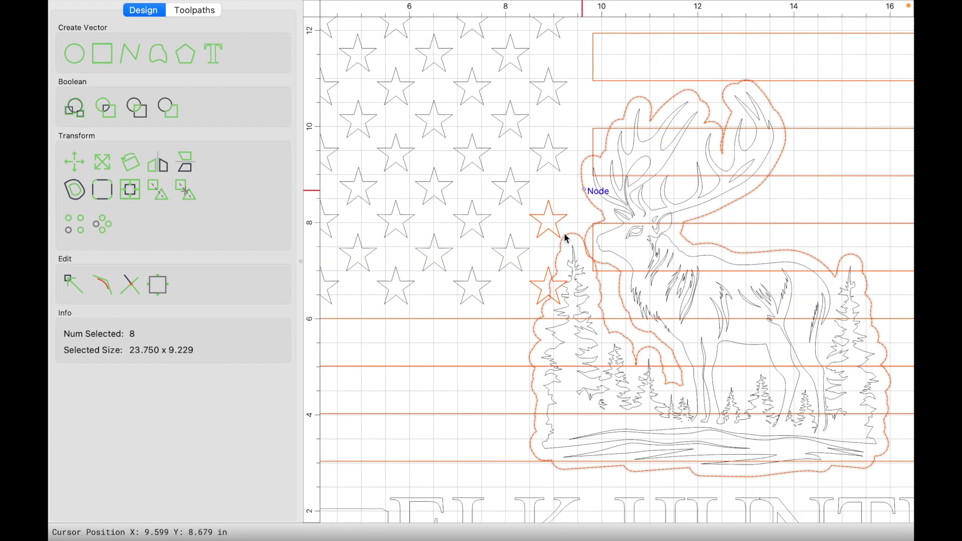
scroll(547, 270, "down", 3)
left_click(177, 109)
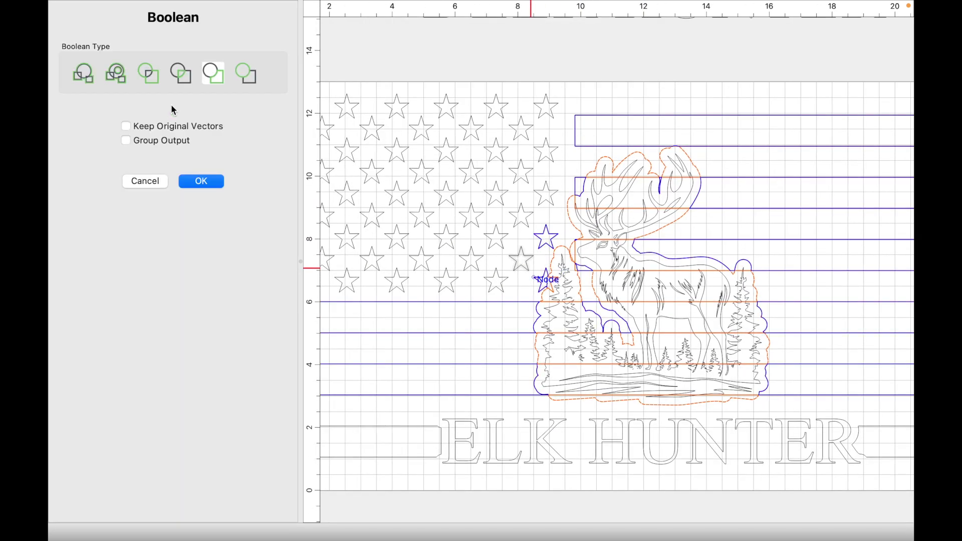
left_click(199, 180)
scroll(544, 269, "down", 2)
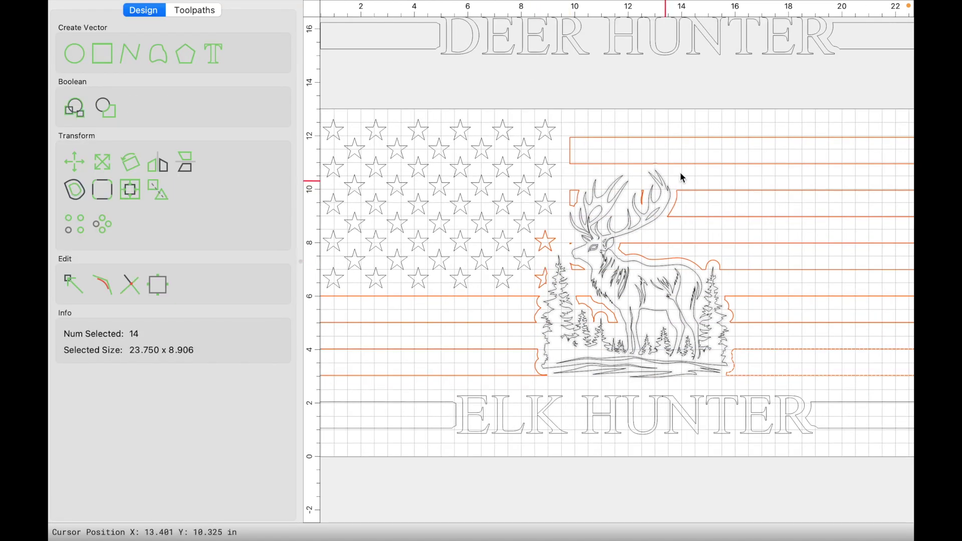
Delete the leftover stripe fragments around the deer's antlers, head and legs, keeping the main stripe pieces and the two trimmed stars.
left_click(708, 165, "shift")
left_click(711, 191, "shift")
left_click(735, 244, "shift")
left_click(756, 299, "shift")
left_click(764, 350, "shift")
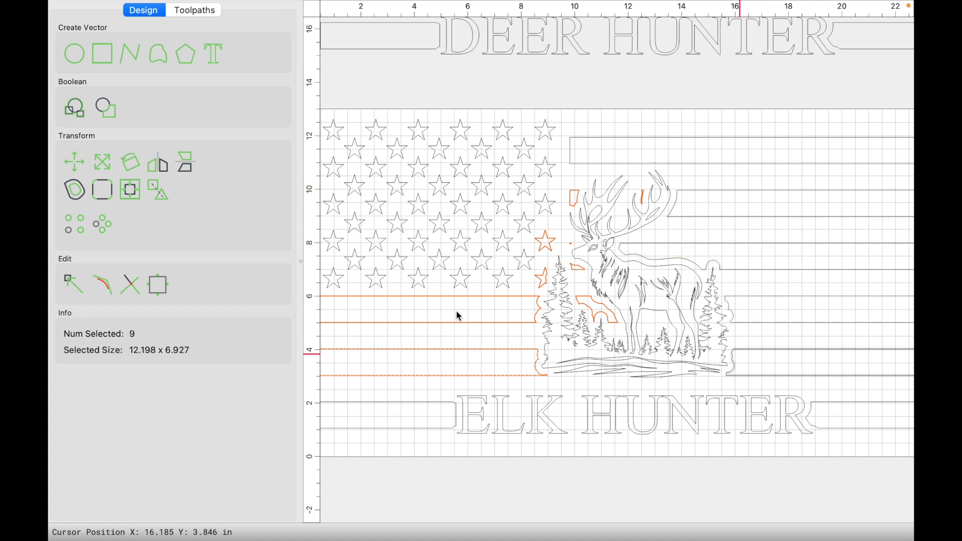
left_click(434, 349, "shift")
left_click(448, 323, "shift")
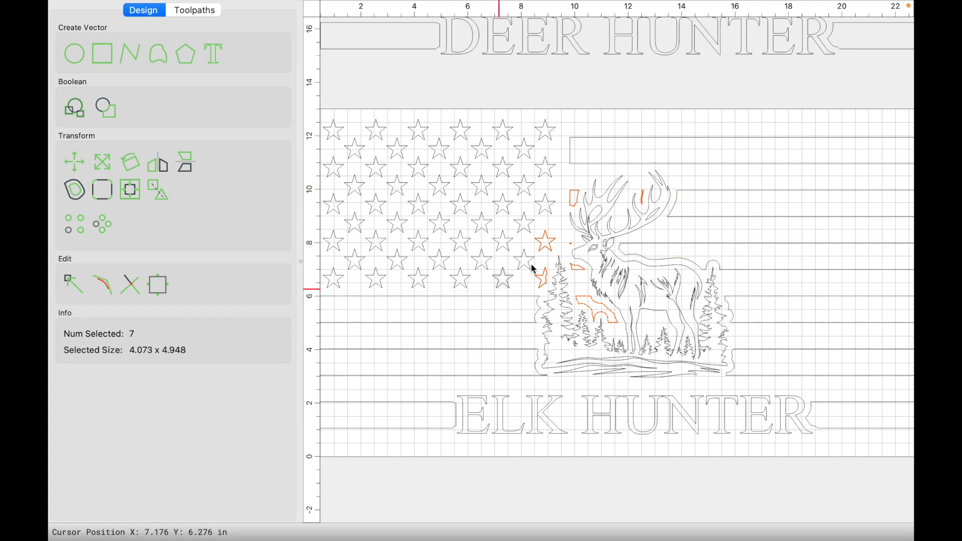
left_click(553, 245, "shift")
left_click(547, 270, "shift")
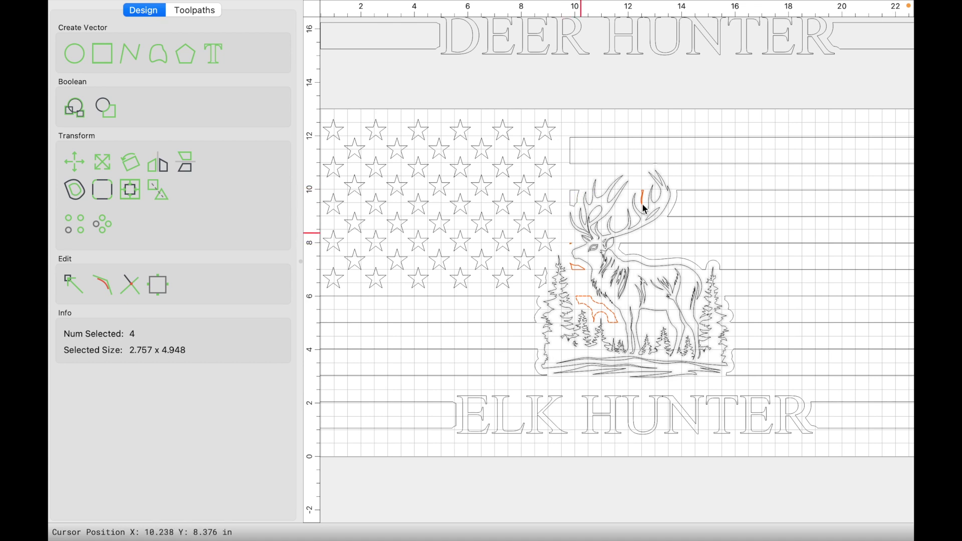
key("Delete")
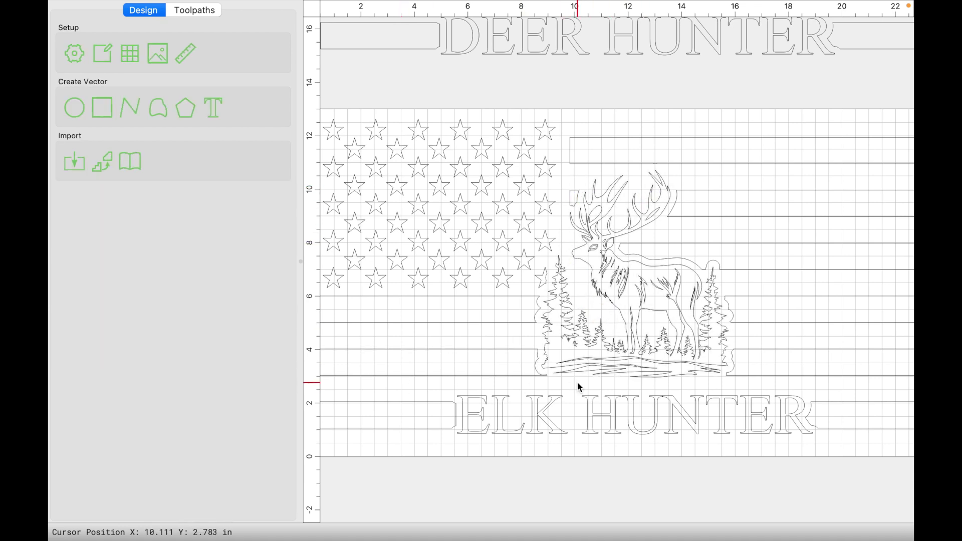
Move the complete ELK HUNTER flag off the stock to the empty area beneath the TURKEY HUNTER flag.
scroll(576, 382, "down", 5)
left_click_drag(419, 239, 801, 448)
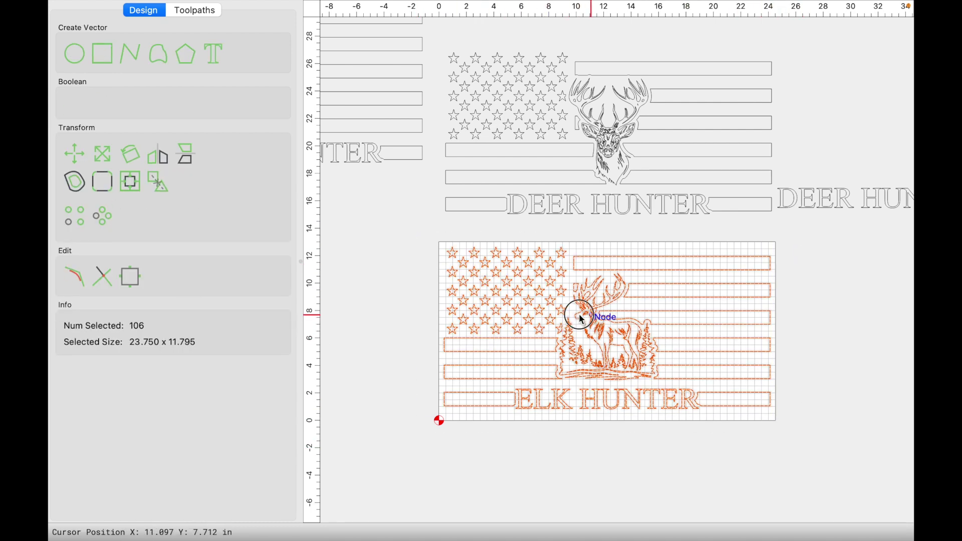
left_click_drag(565, 318, 219, 321)
scroll(720, 436, "down", 3)
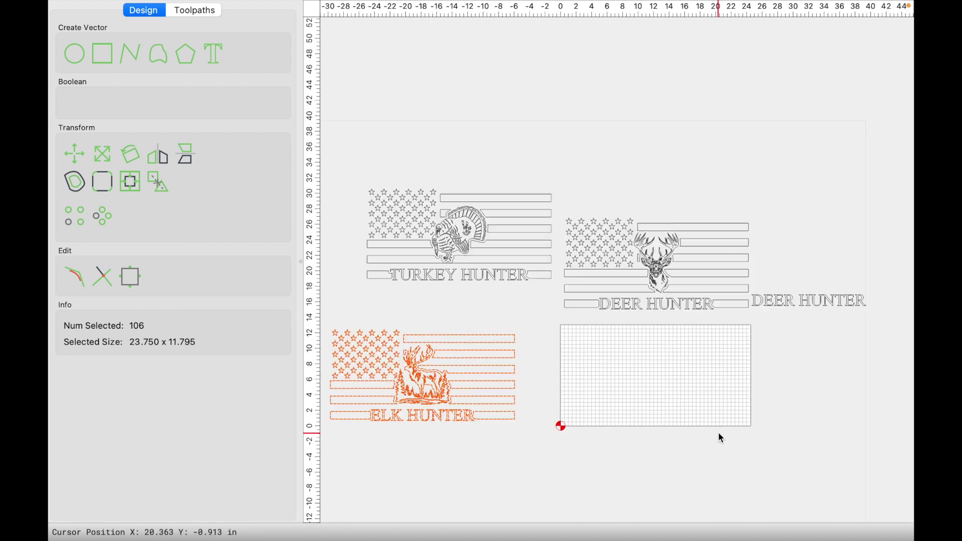
Center the spare plain flag on the stock both horizontally and vertically.
scroll(720, 437, "down", 5)
left_click(130, 181)
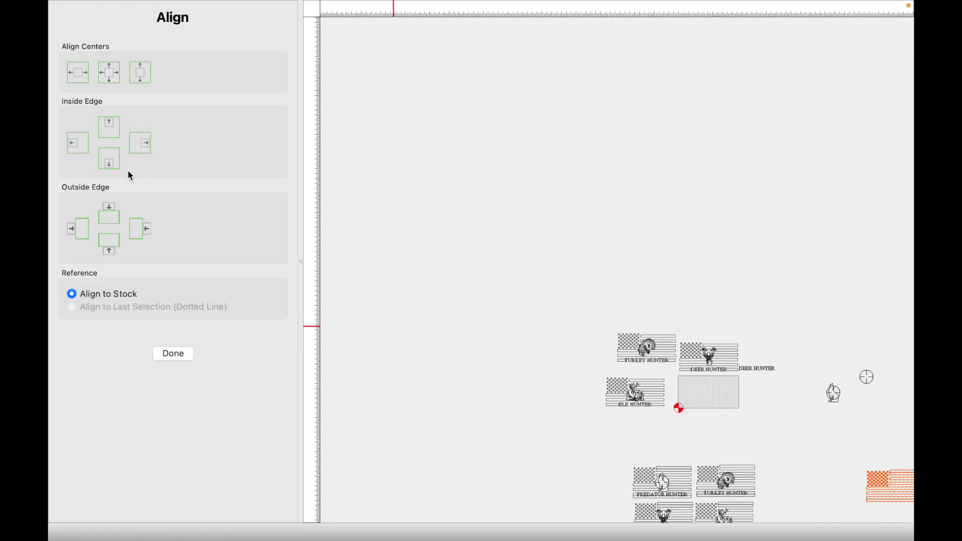
left_click(96, 70)
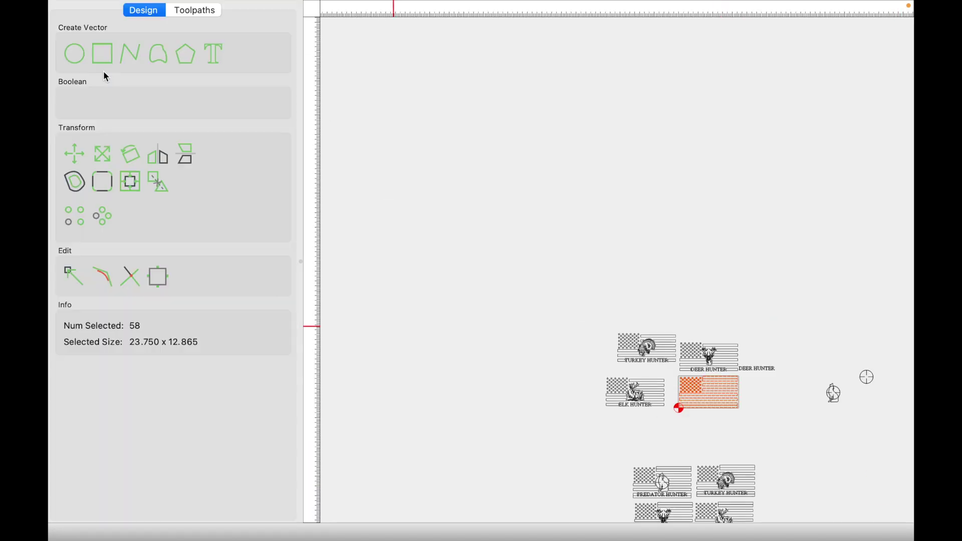
Align the center of the sitting coyote and crosshair artwork with the center of the plain flag.
left_click(835, 405)
left_click(834, 396)
left_click(727, 393, "shift")
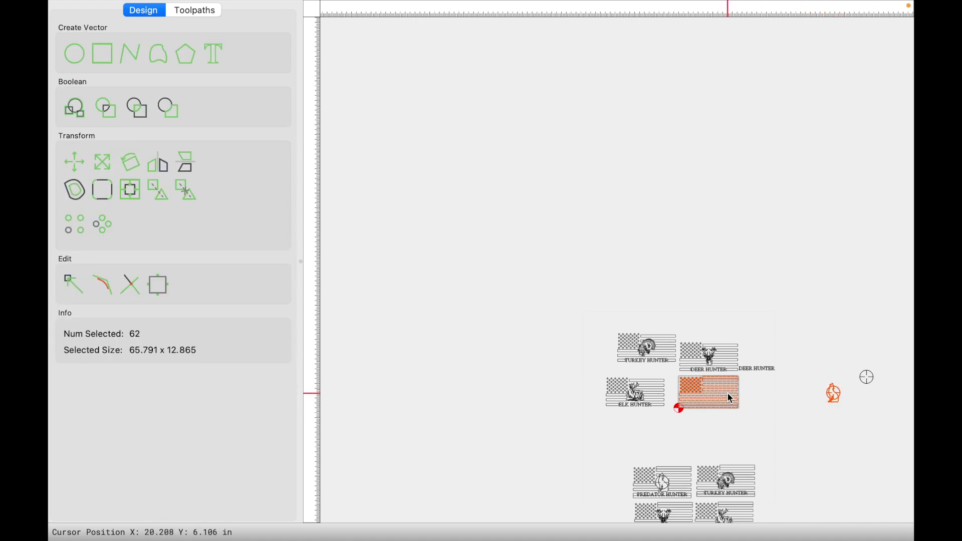
left_click(130, 196)
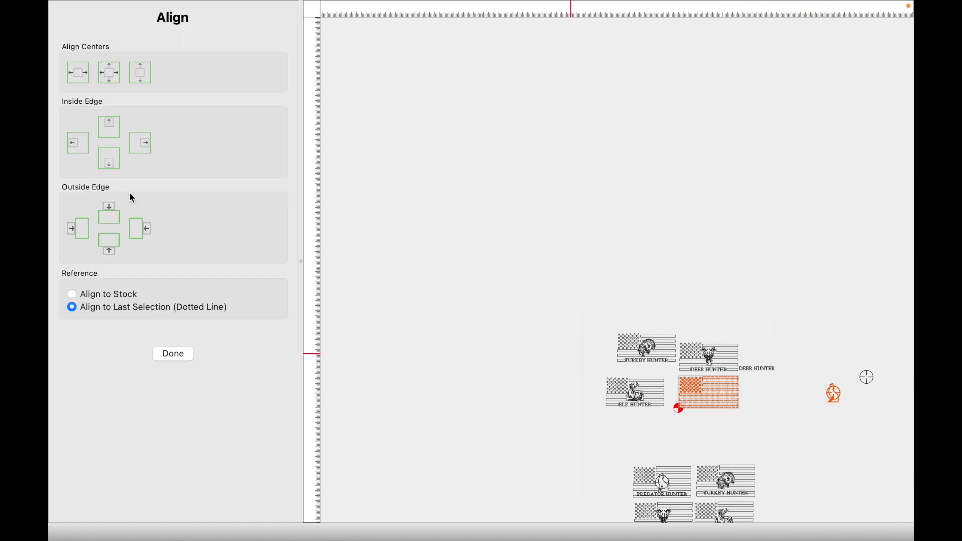
left_click(108, 74)
Ungroup the plain flag and delete its extra topmost and bottommost stripe rectangles.
scroll(721, 393, "up", 5)
scroll(722, 392, "up", 3)
left_click(847, 338)
left_click(777, 317)
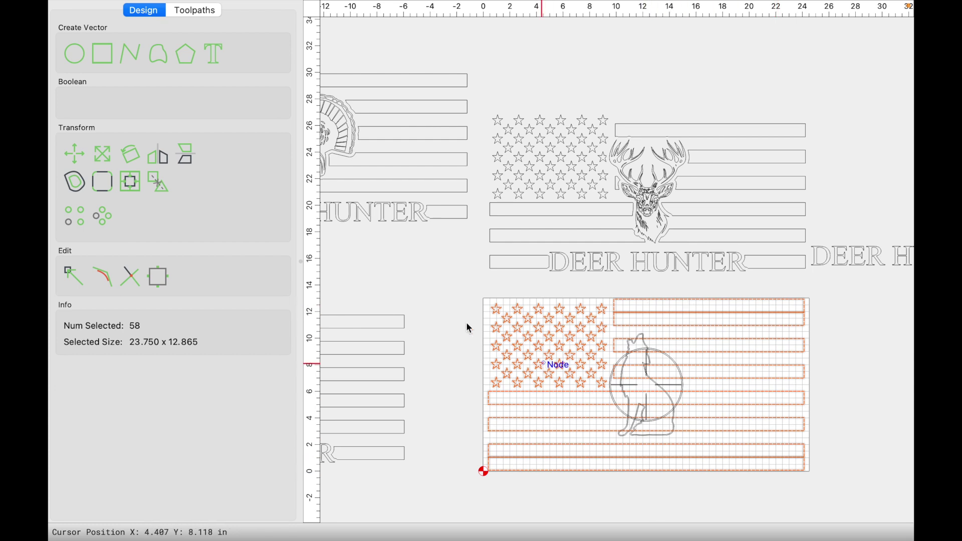
left_click(165, 184)
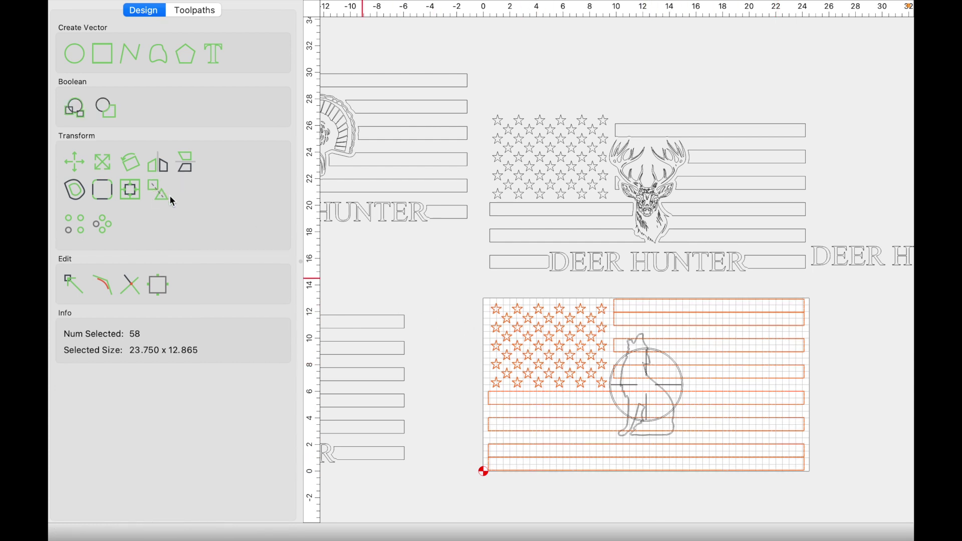
left_click(489, 316)
left_click(607, 285)
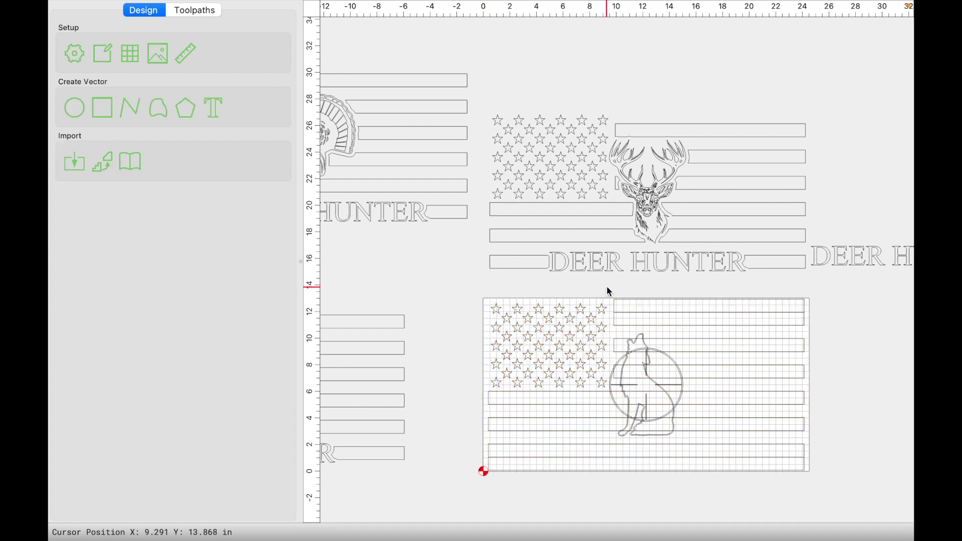
left_click(619, 299)
key("Delete")
left_click(684, 468)
key("Delete")
scroll(649, 368, "up", 2)
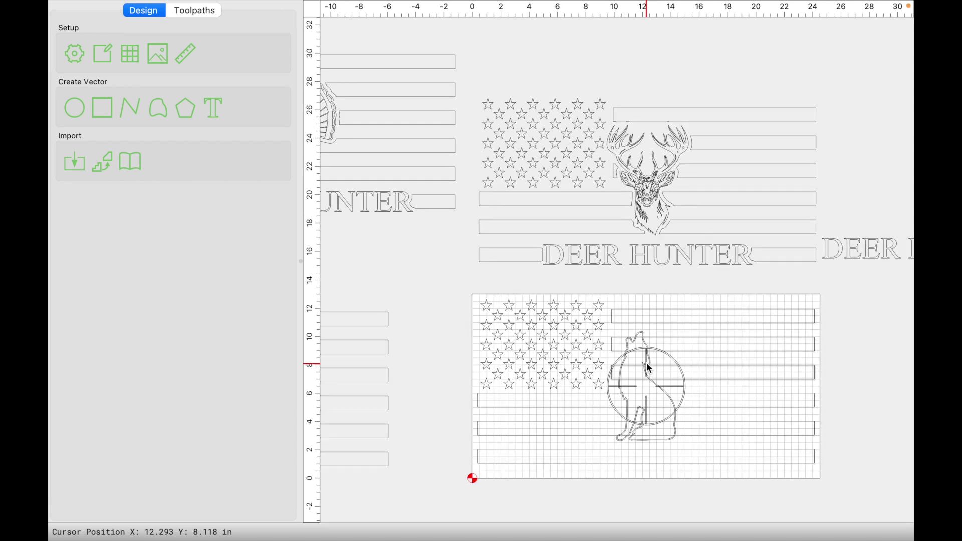
Change the spare DEER HUNTER text beside the flag to PREDATOR HUNTER.
scroll(647, 368, "down", 1)
left_click(851, 245)
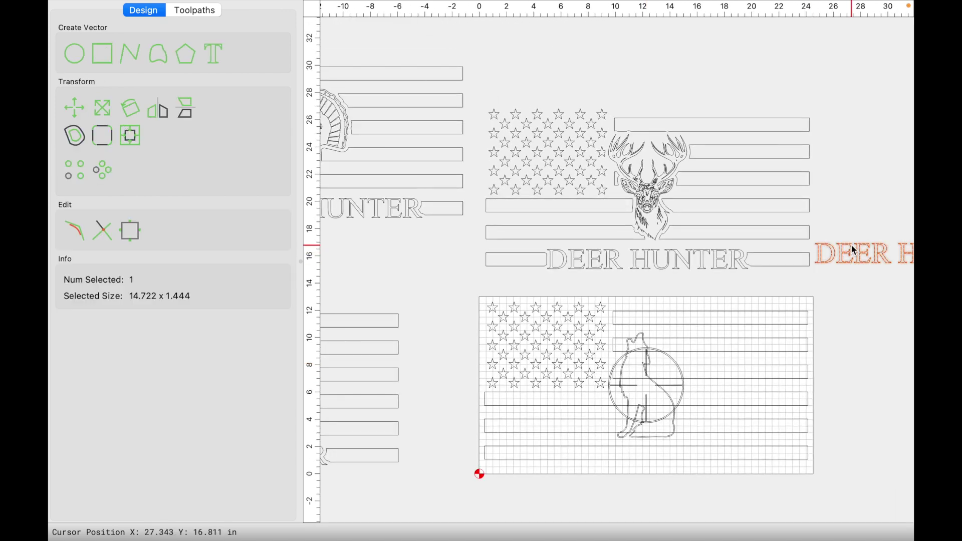
double_click(851, 245)
double_click(73, 52)
type("PREDATO HUNTE")
key("BackSpace")
type("E")
key("BackSpace")
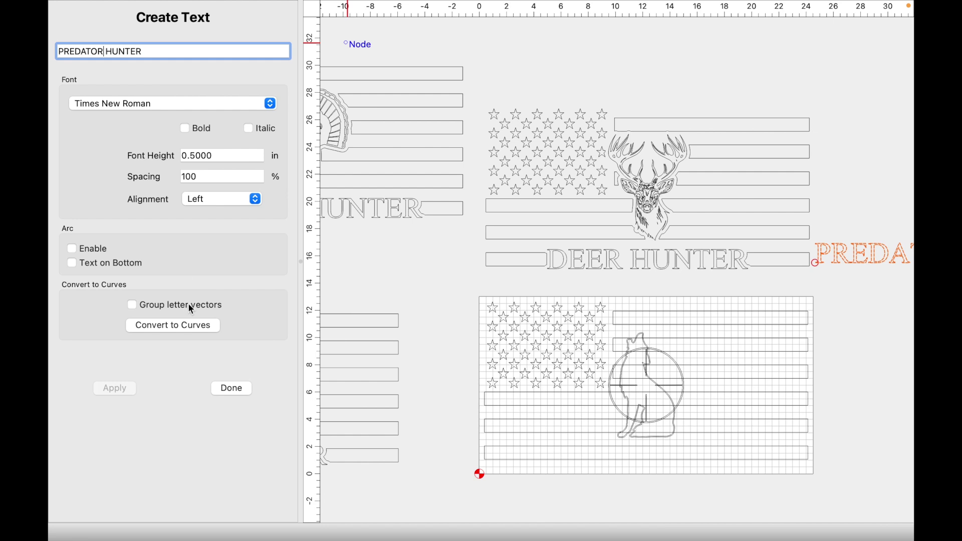
left_click(221, 389)
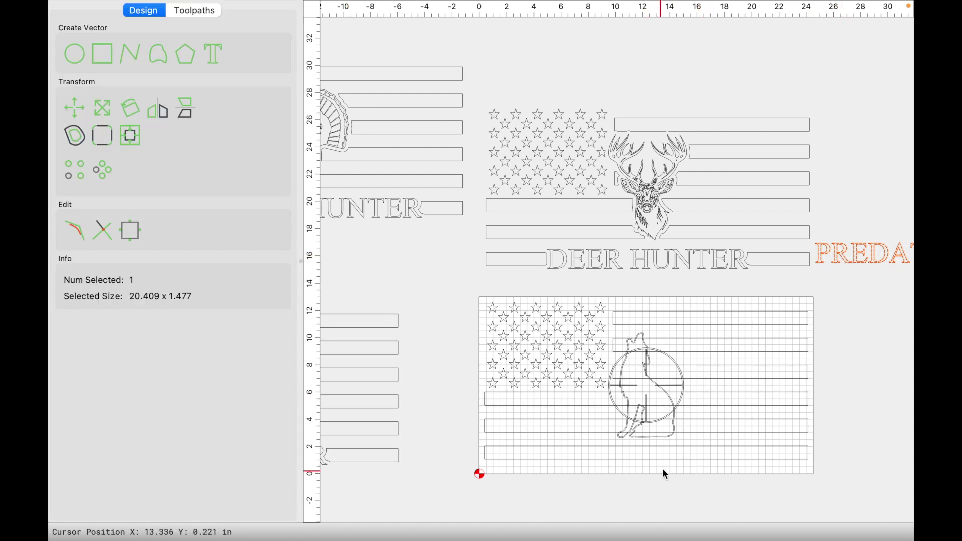
Center the PREDATOR HUNTER text on the flag's lowest stripe, both horizontally and vertically.
left_click(672, 453, "shift")
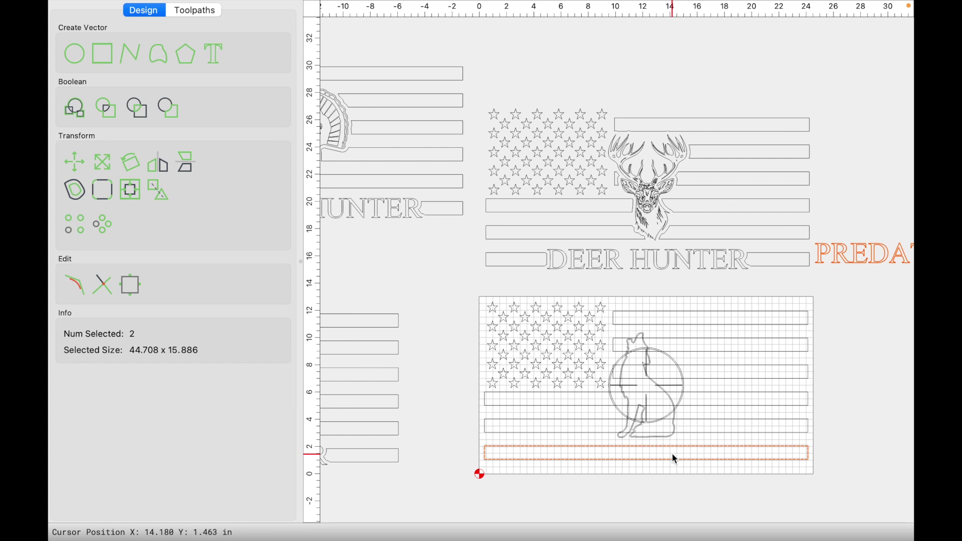
left_click(127, 190)
left_click(111, 78)
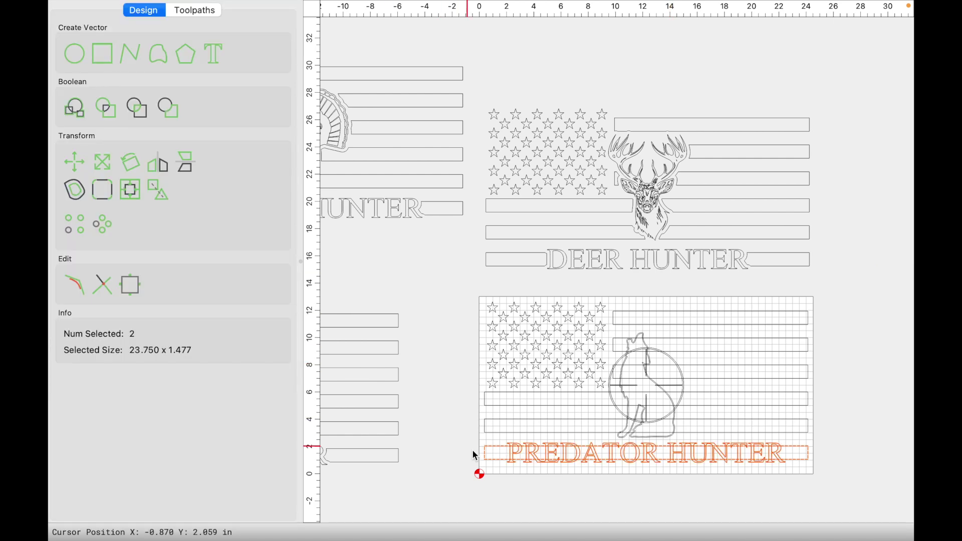
Offset the PREDATOR HUNTER lettering outward by 0.25 in and delete the inner offset loops, keeping the two words' outer outlines.
scroll(605, 488, "up", 5)
left_click(584, 427)
scroll(583, 426, "down", 3)
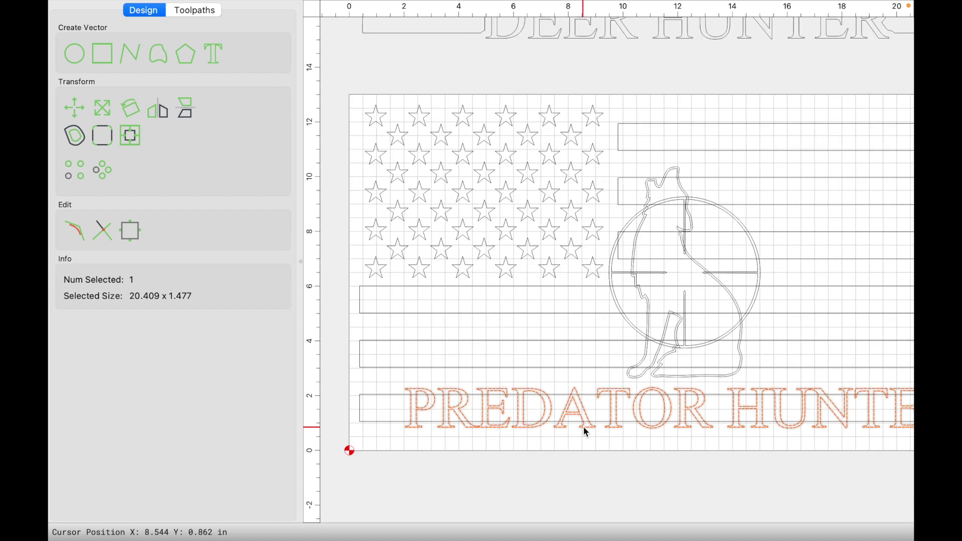
left_click(75, 136)
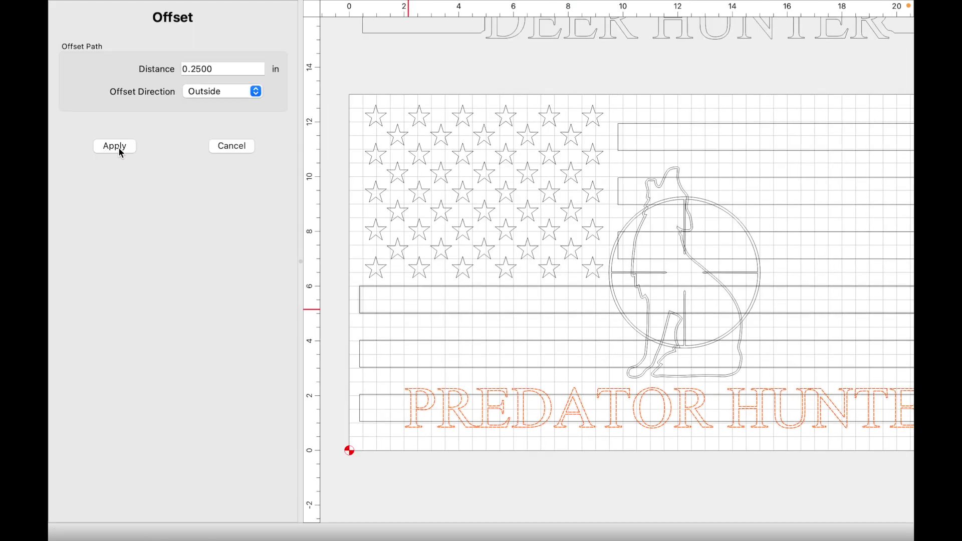
left_click(478, 381)
left_click(796, 383, "shift")
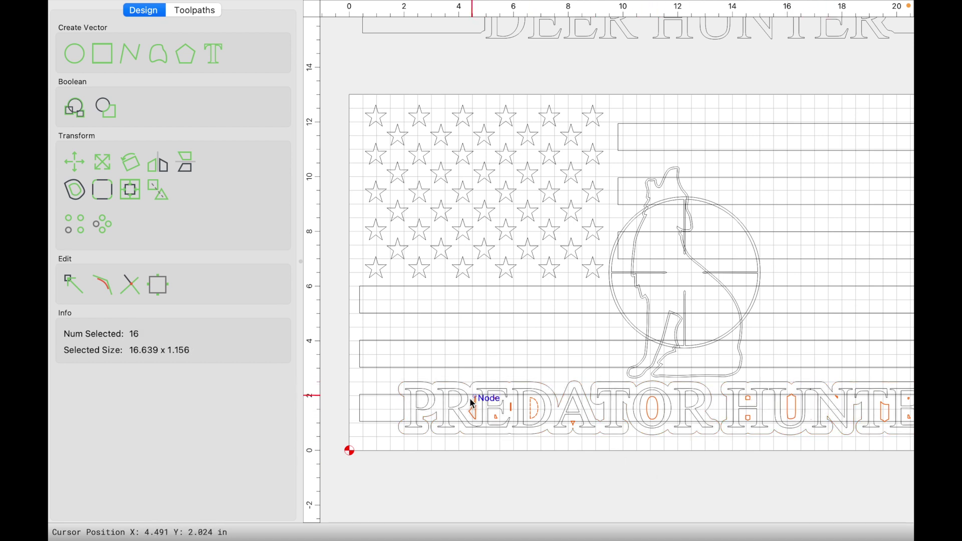
left_click(669, 407)
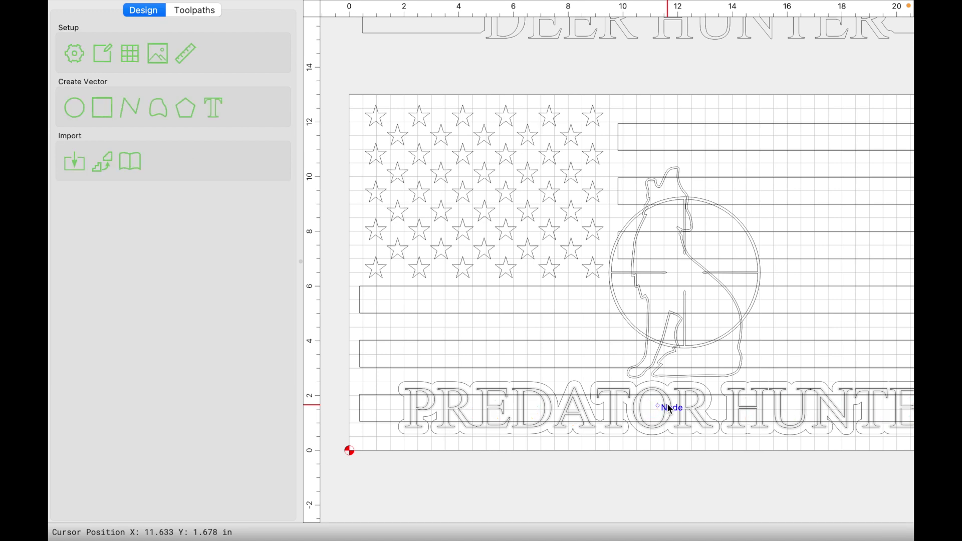
Group the two outer outlines around PREDATOR and HUNTER and subtract them from the lowest stripe.
left_click(443, 385)
left_click(776, 382, "shift")
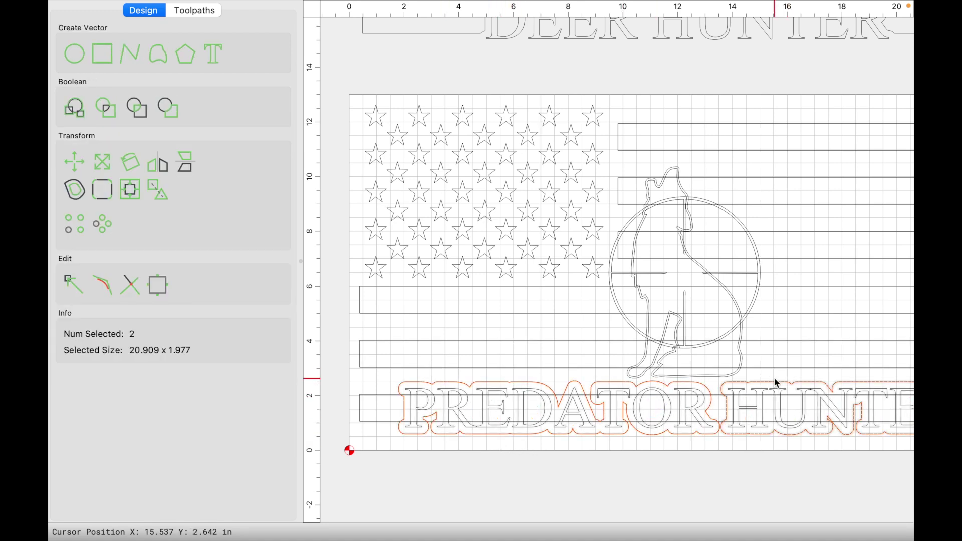
left_click(159, 192)
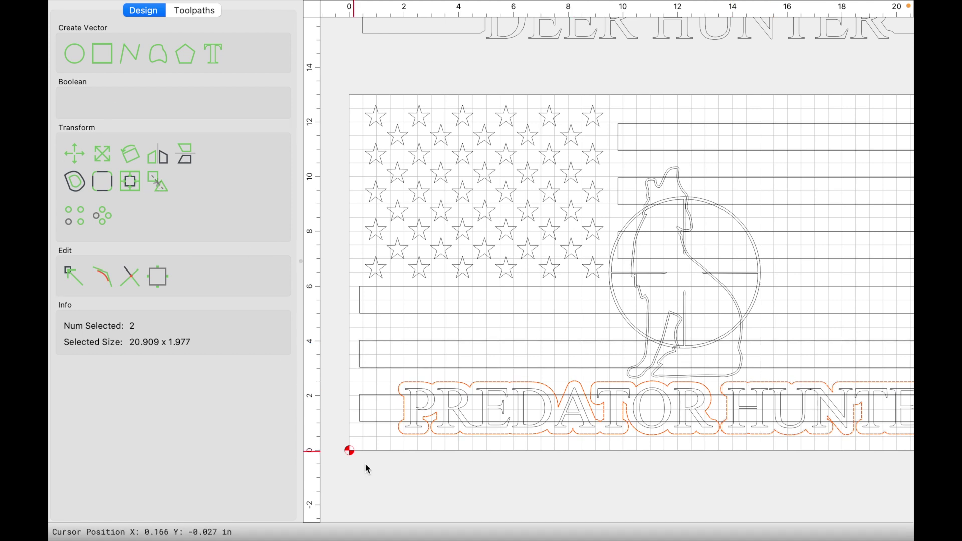
left_click(357, 411)
left_click(427, 380, "shift")
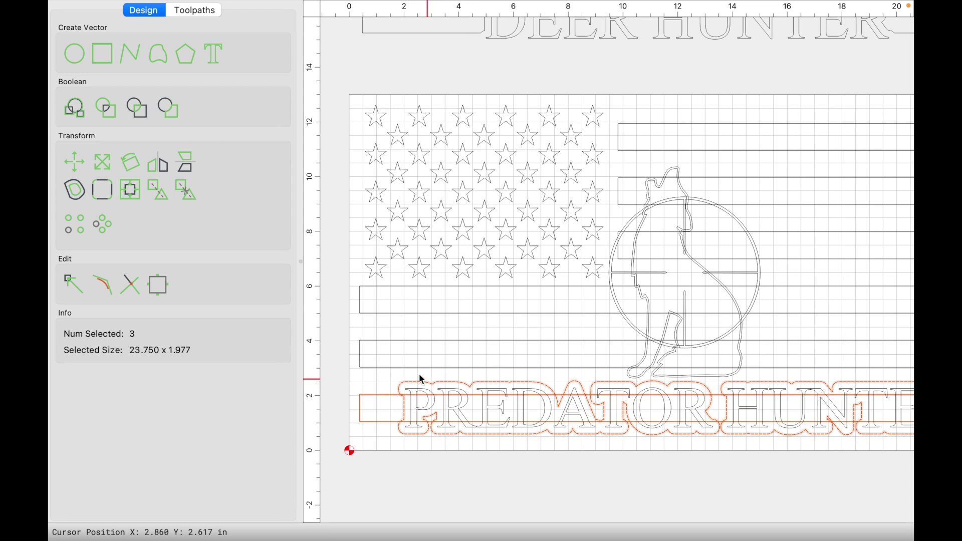
left_click(177, 119)
left_click(200, 181)
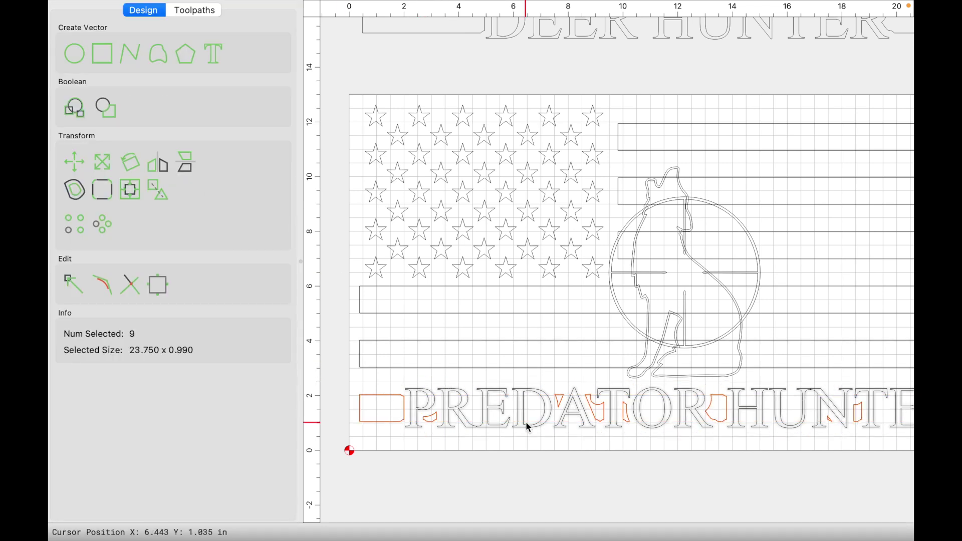
Delete the stripe fragments left between the PREDATOR HUNTER letters, keeping the two stripe end pieces.
scroll(547, 463, "down", 3)
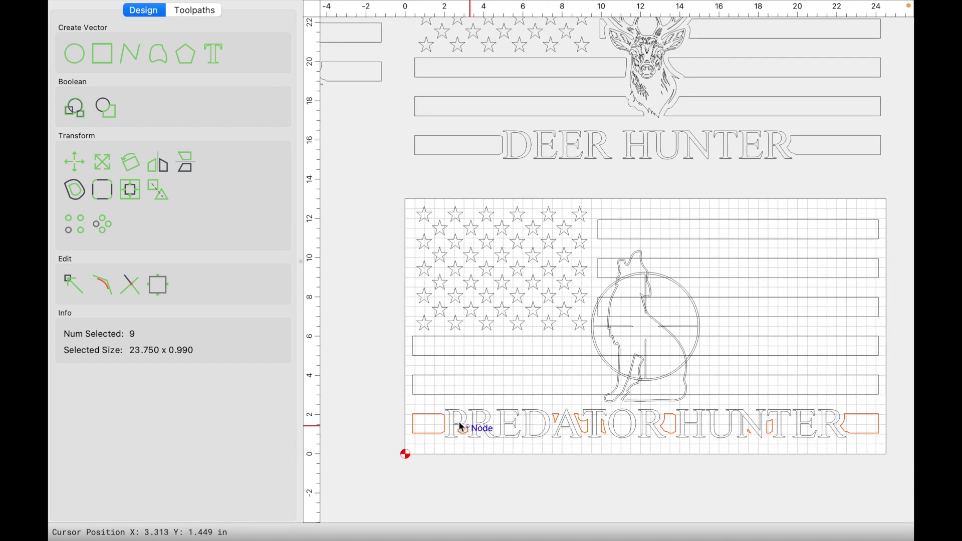
left_click(433, 413, "shift")
left_click(875, 416, "shift")
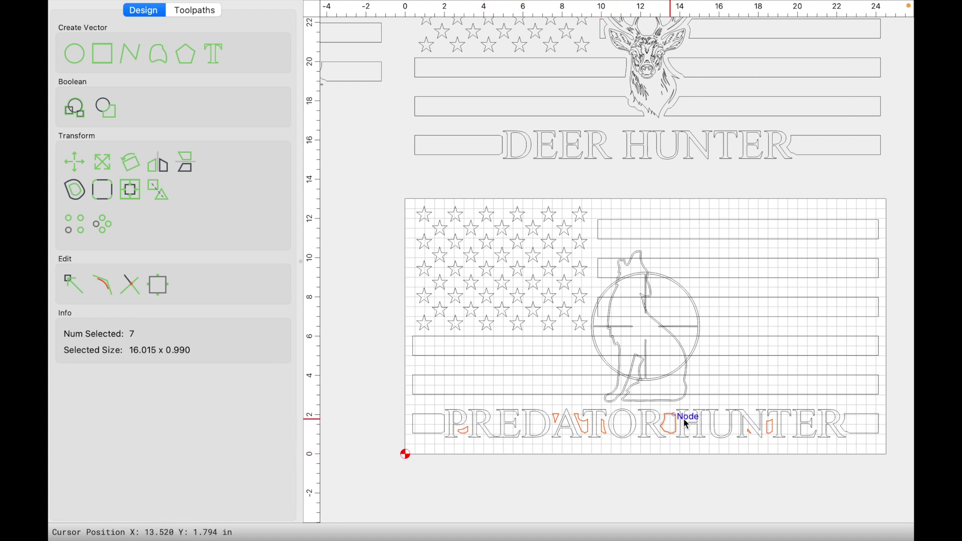
key("Escape")
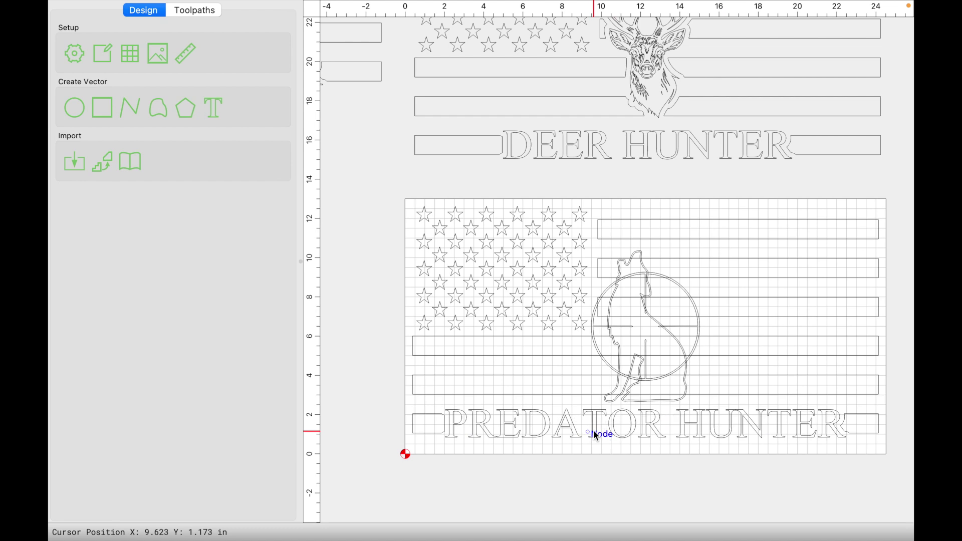
Offset the sitting coyote and crosshair artwork outward by 0.25 in.
left_click(648, 314)
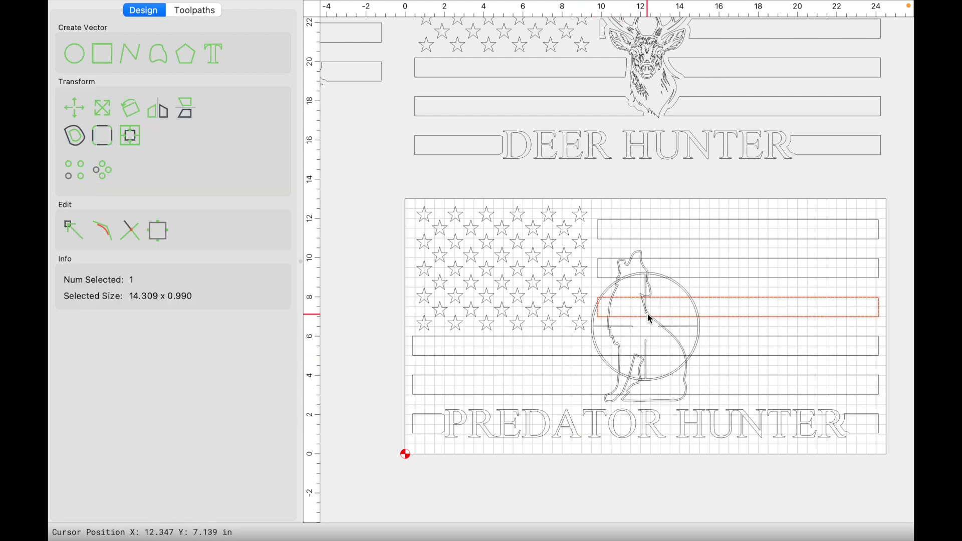
scroll(648, 313, "up", 3)
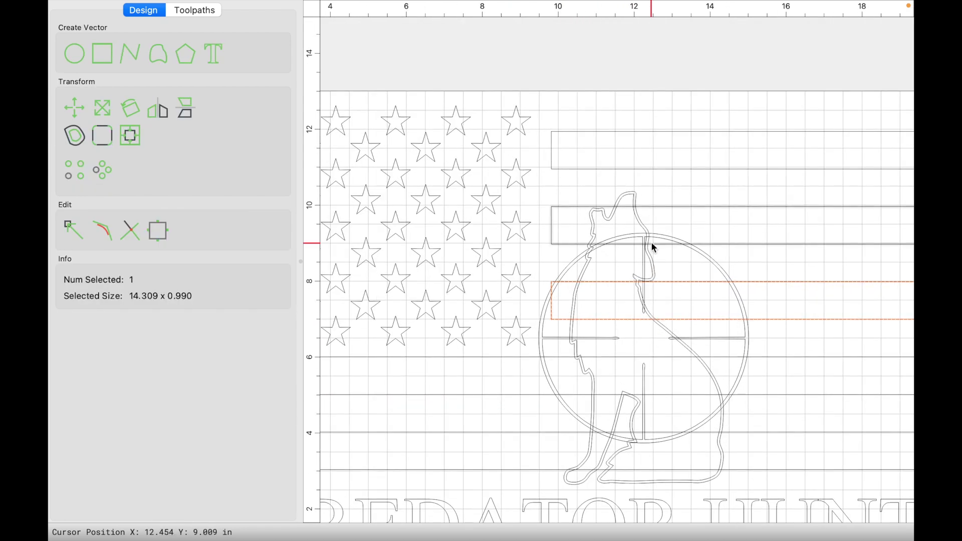
left_click(646, 257)
scroll(567, 300, "down", 2)
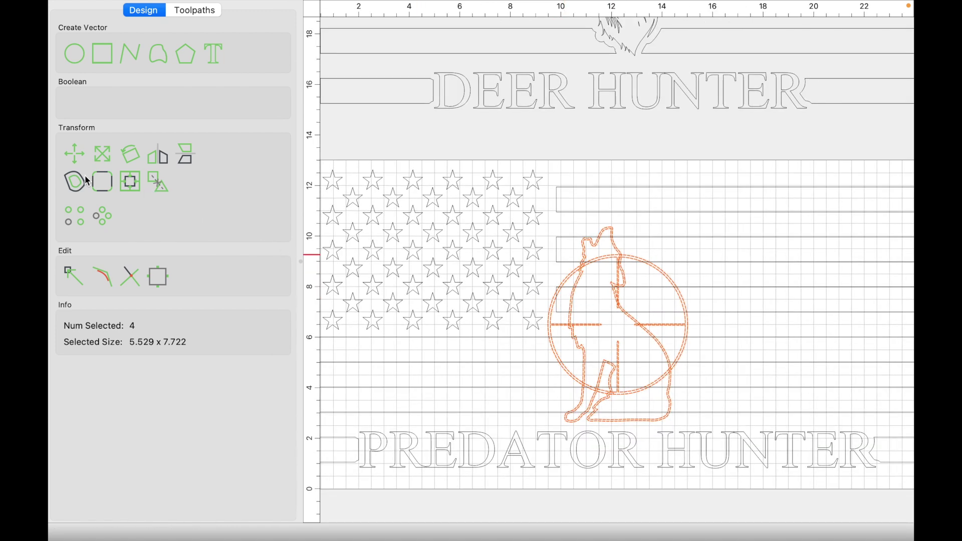
left_click(68, 181)
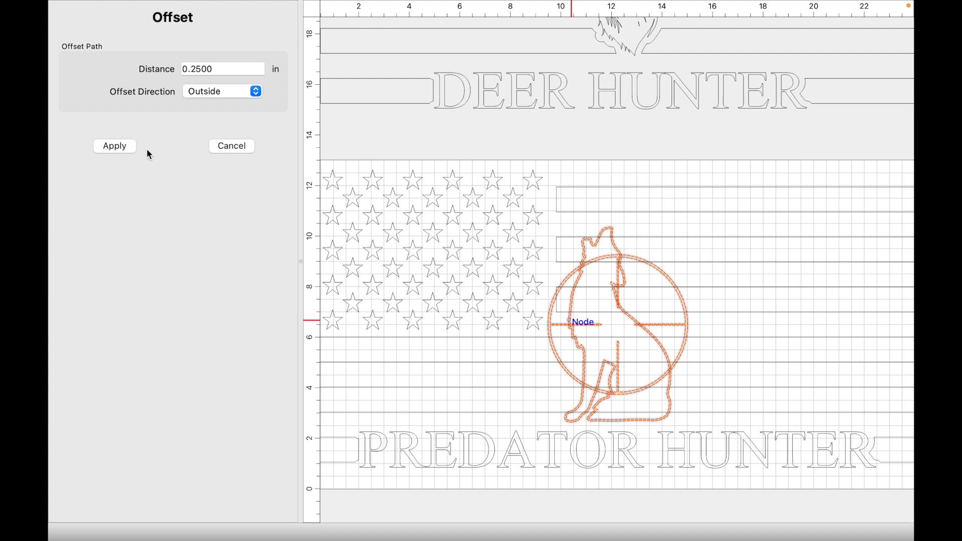
left_click(115, 145)
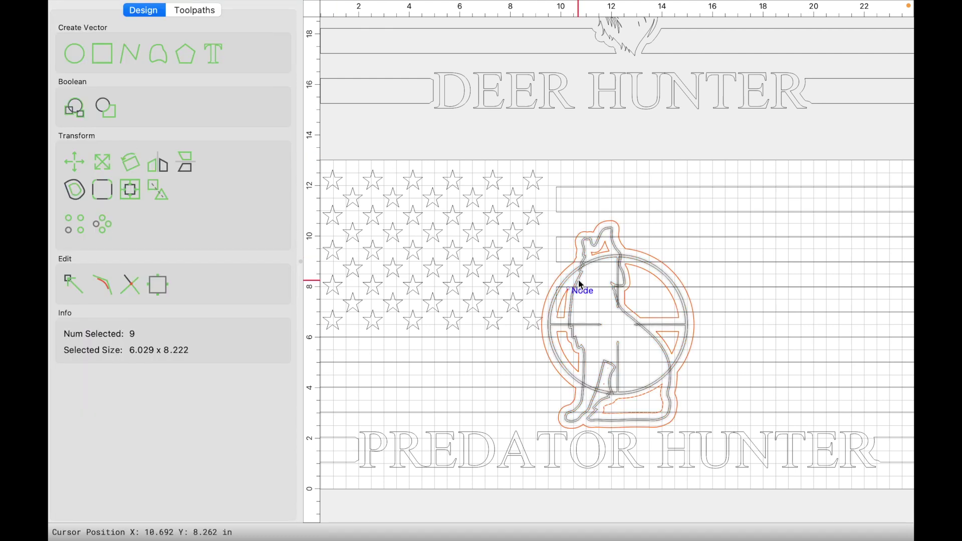
Delete the inner offset loops of the coyote and crosshair artwork, keeping only its outer outline.
scroll(577, 276, "up", 1)
left_click(554, 272, "shift")
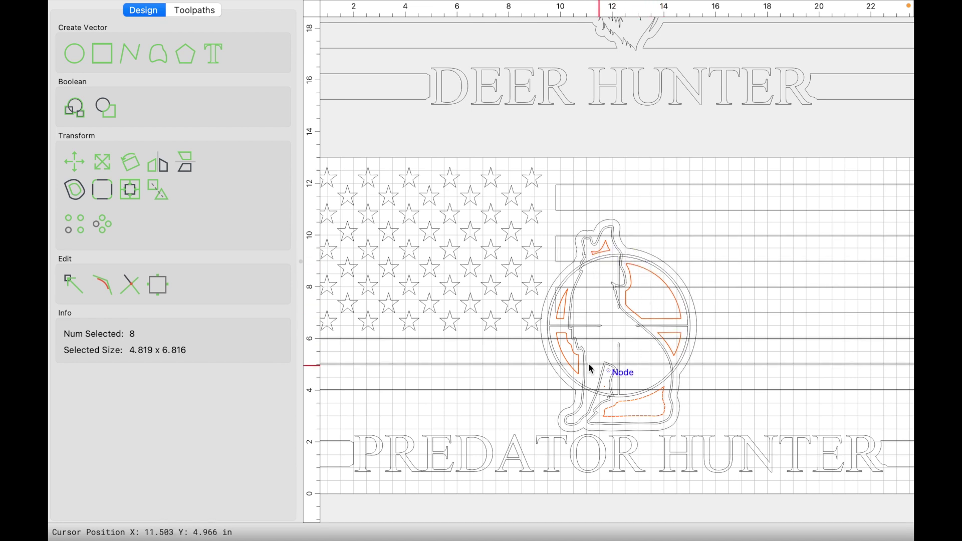
key("Escape")
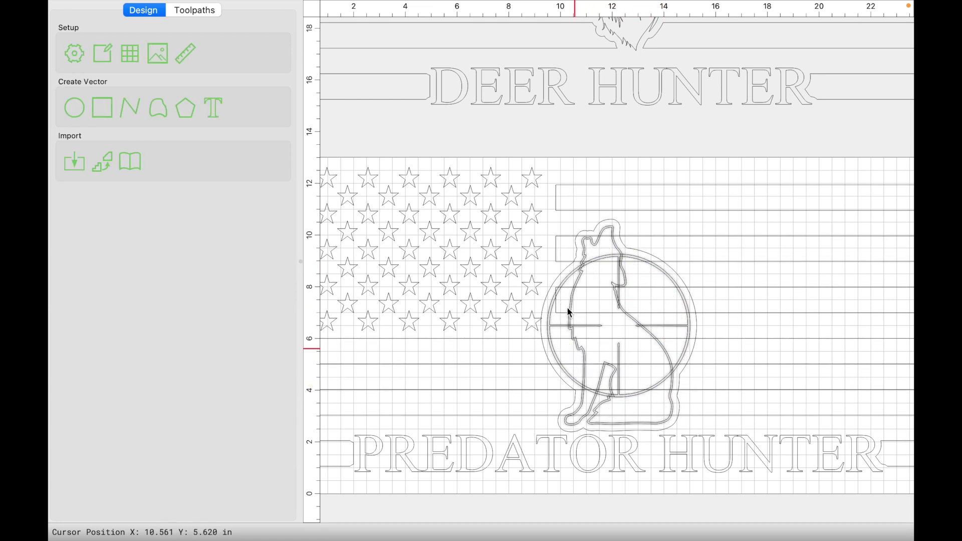
Group the five stripes above the PREDATOR HUNTER lettering with the star nearest the crosshair circle.
left_click(571, 211)
left_click(564, 235, "shift")
left_click(723, 287, "shift")
left_click(723, 338, "shift")
left_click(727, 389, "shift")
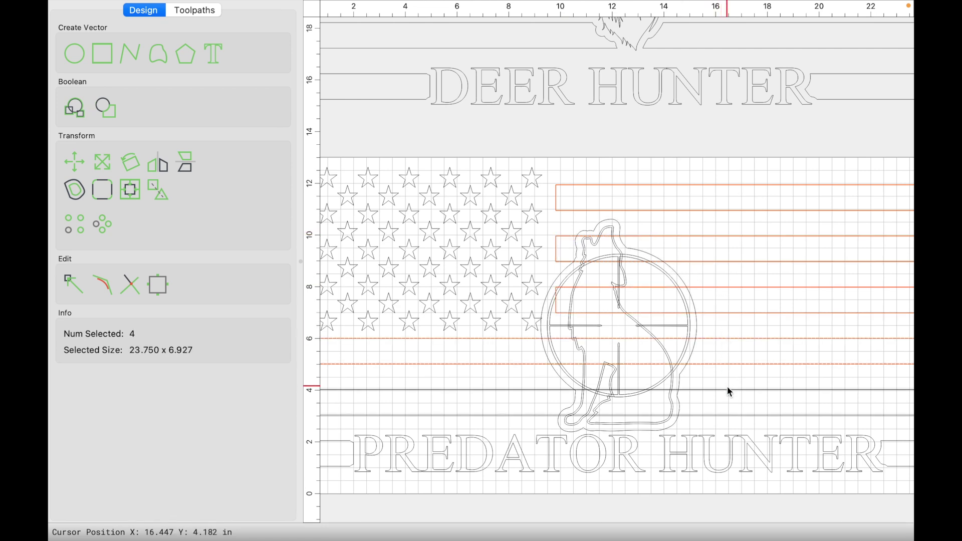
left_click(531, 323, "shift")
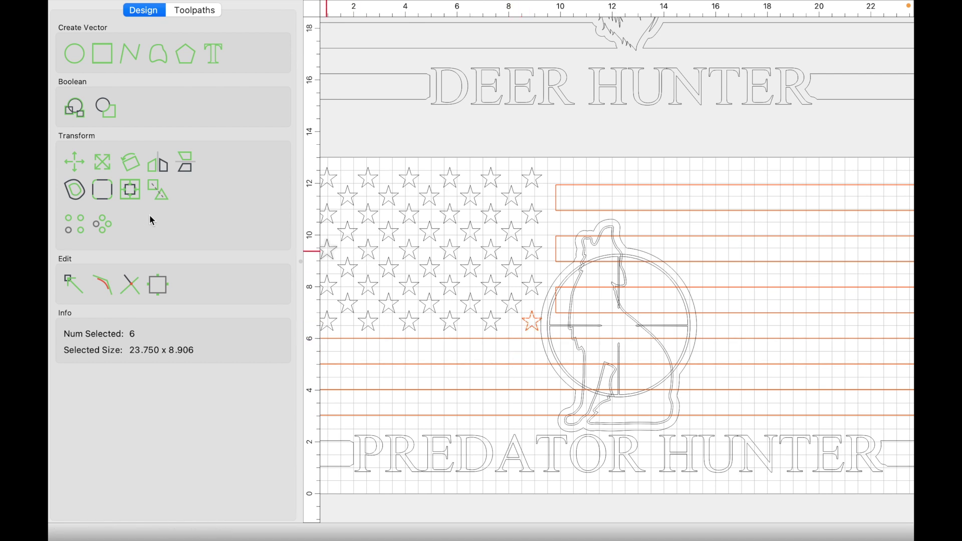
left_click(158, 192)
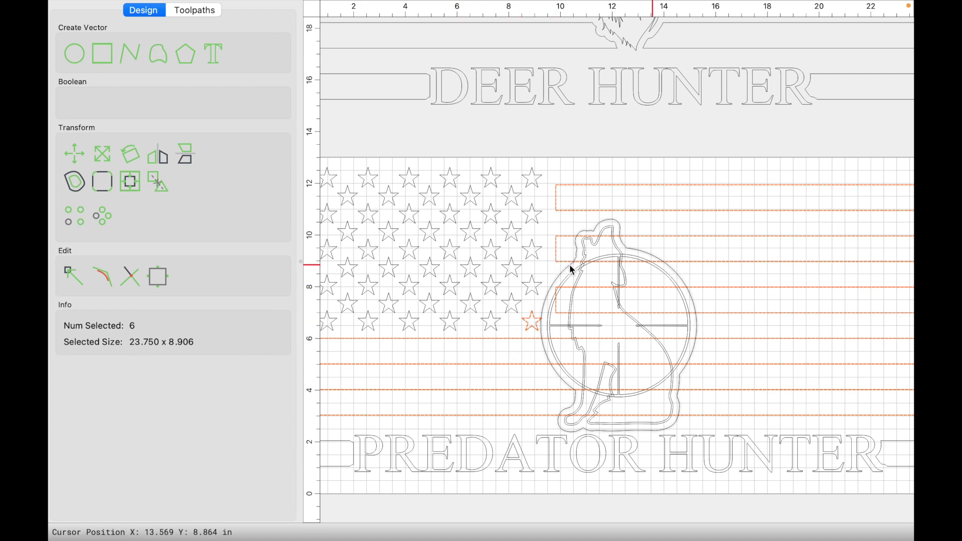
Subtract the coyote and crosshair's outer outline from the grouped stripes and star, and ungroup the resulting pieces.
scroll(571, 269, "up", 2)
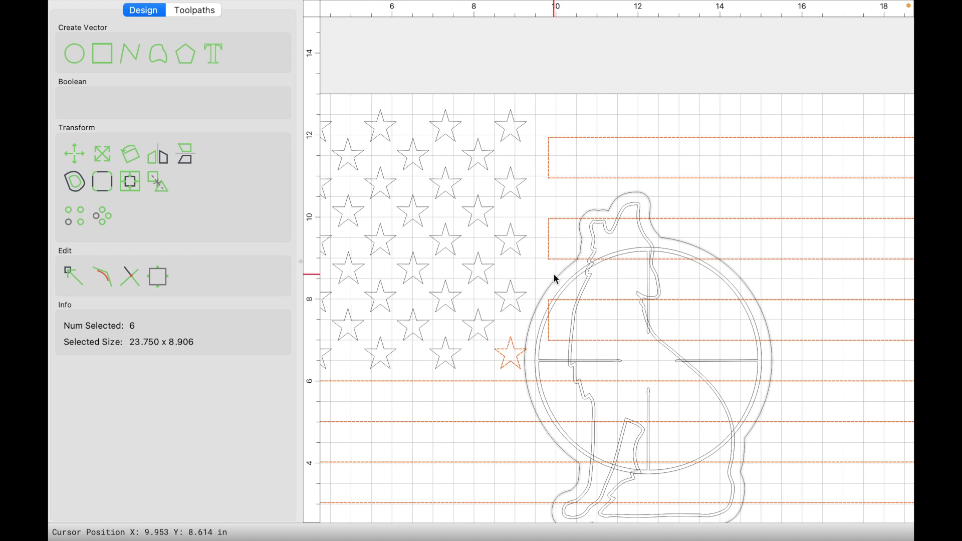
left_click(553, 279, "shift")
scroll(554, 278, "down", 1)
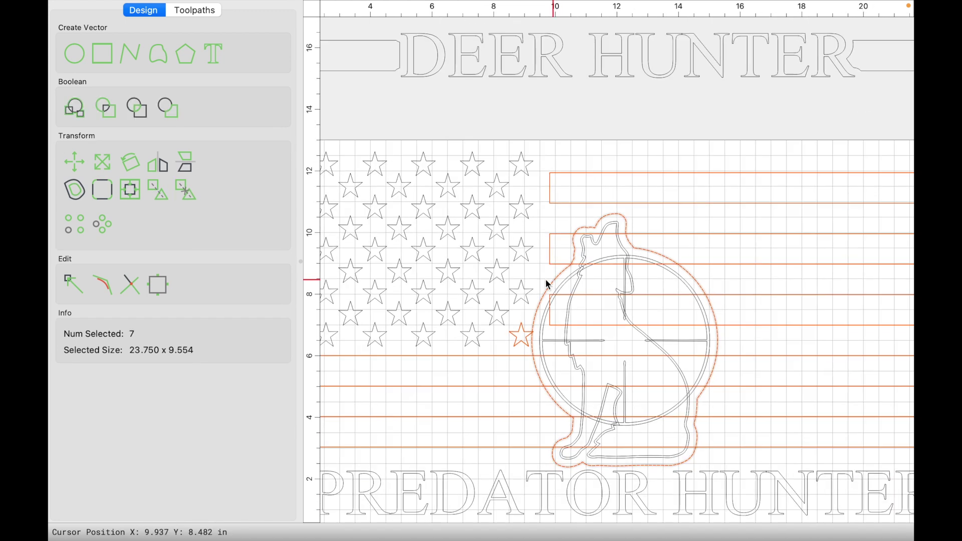
left_click(172, 114)
left_click(194, 183)
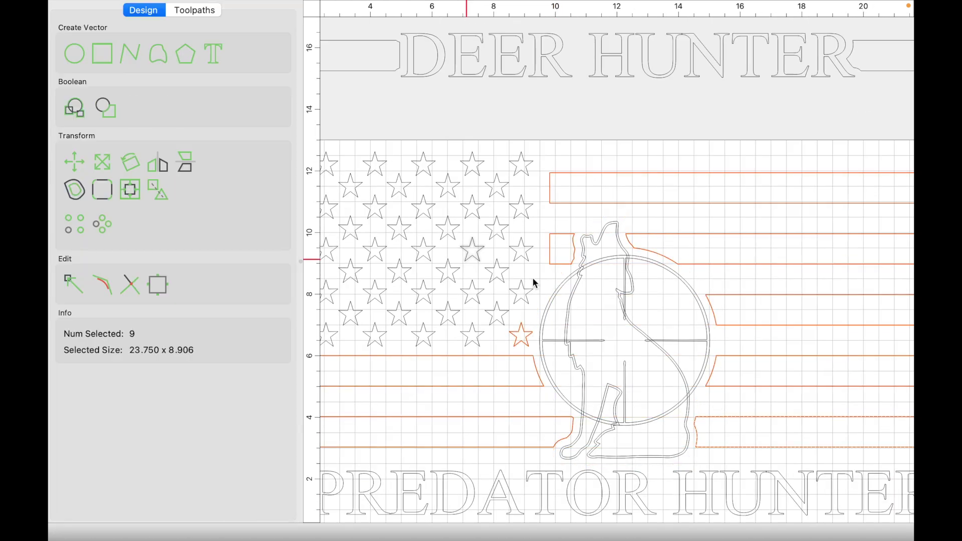
Check the trimmed star beside the crosshair, and group the whole Predator Hunter flag and move it off the stock to its right.
scroll(612, 317, "down", 1)
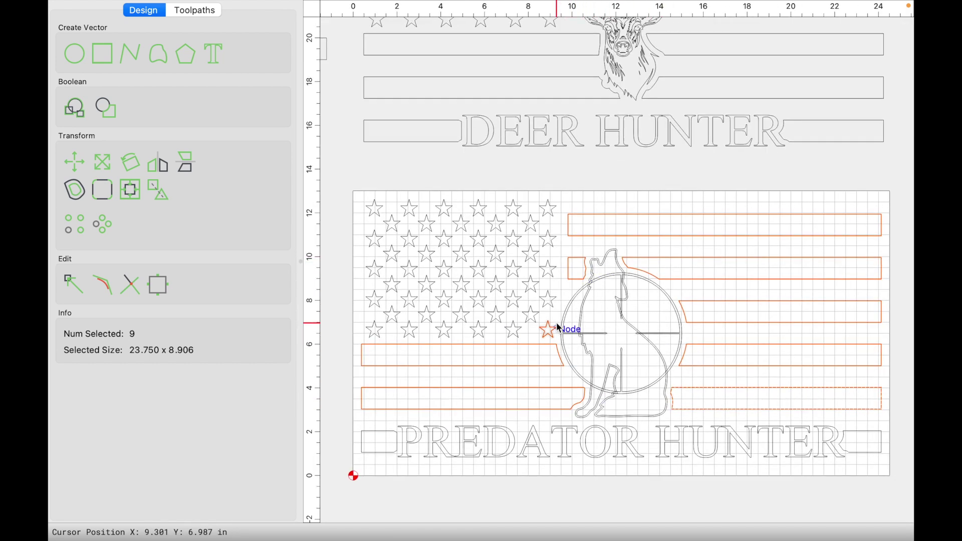
scroll(561, 326, "up", 3)
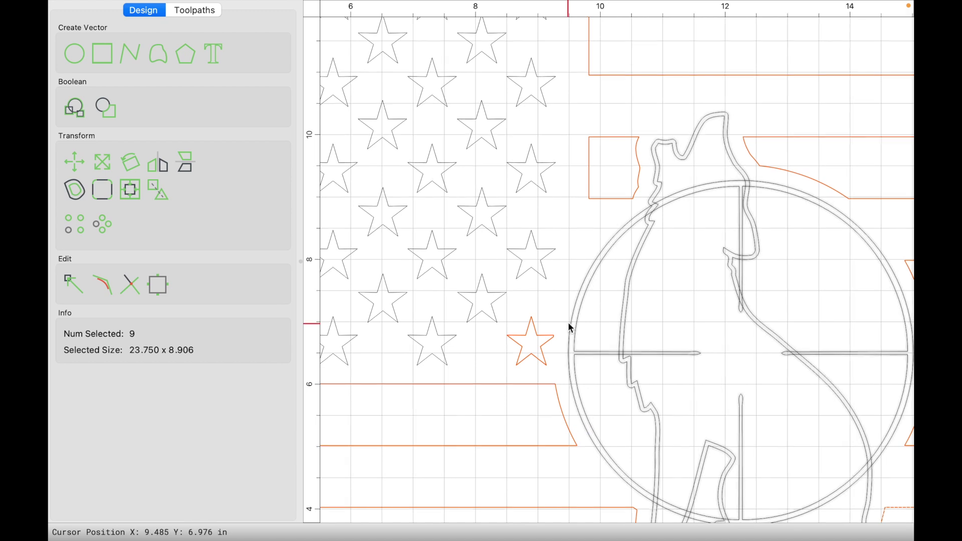
scroll(569, 327, "up", 2)
scroll(551, 347, "up", 1)
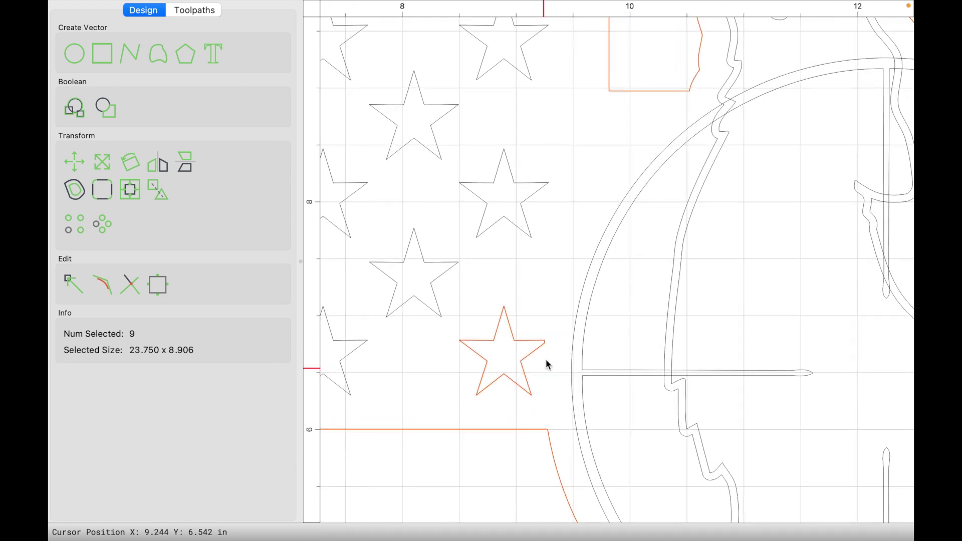
scroll(550, 350, "down", 5)
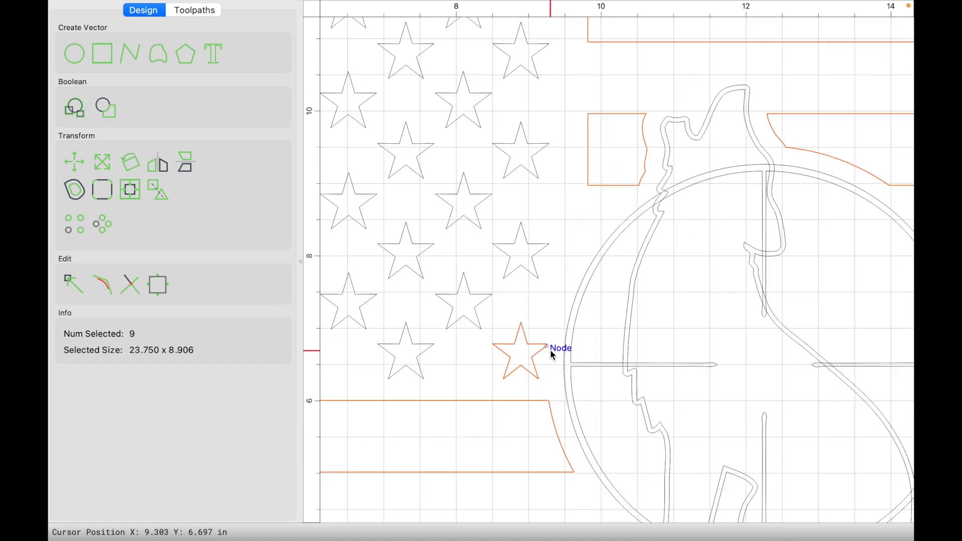
left_click_drag(406, 254, 782, 461)
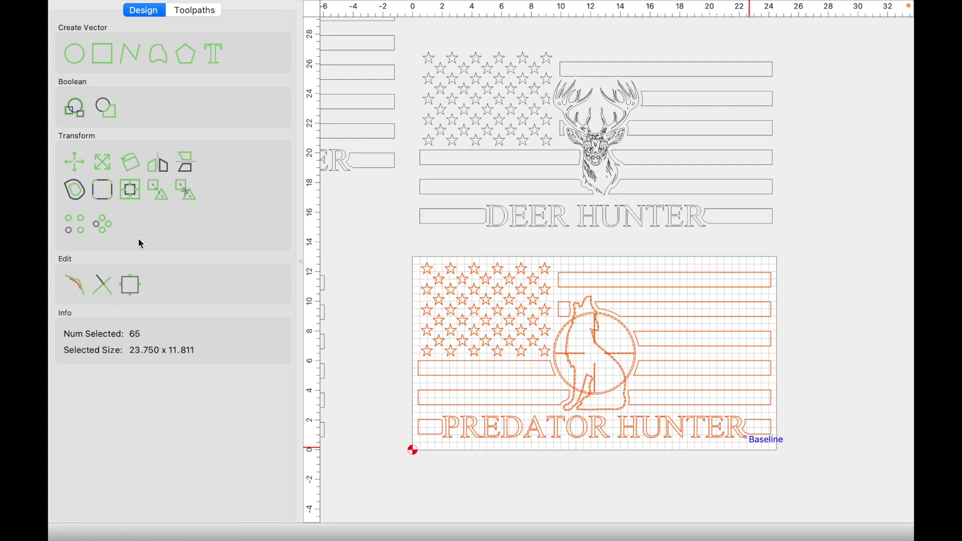
left_click(156, 198)
left_click_drag(519, 371, 898, 305)
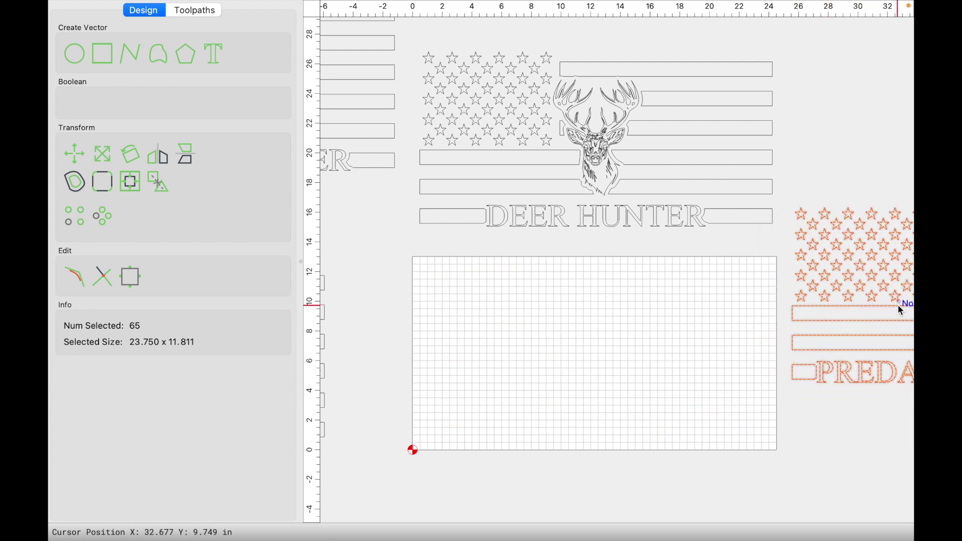
Move the grouped Turkey Hunter flag onto the empty stock area and ungroup it.
scroll(741, 326, "down", 3)
left_click(467, 196)
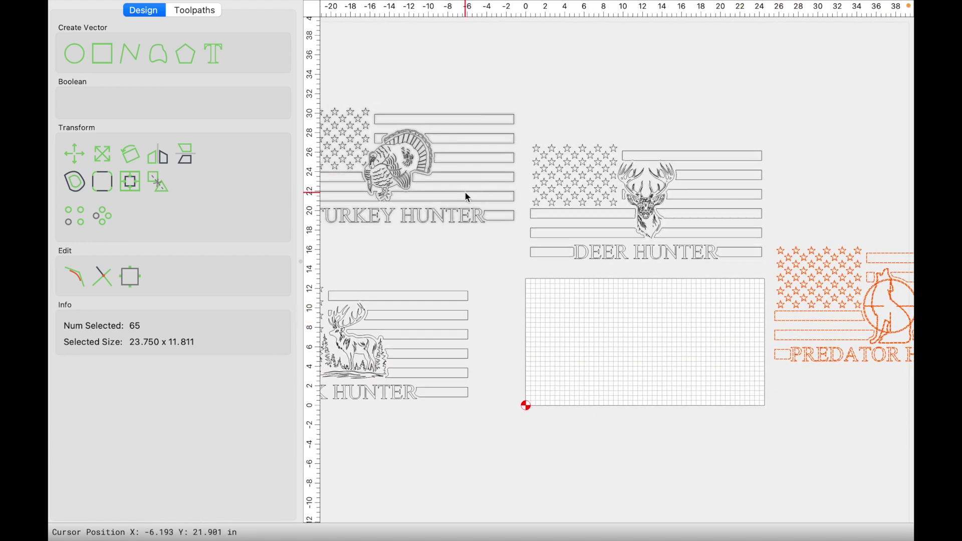
left_click_drag(418, 188, 640, 317)
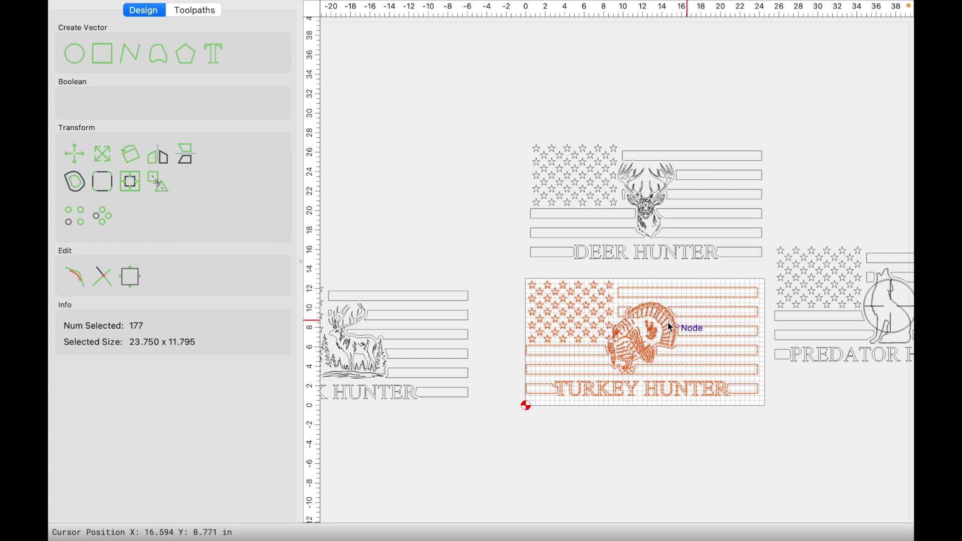
left_click(499, 284)
left_click(729, 332)
scroll(732, 305, "up", 4)
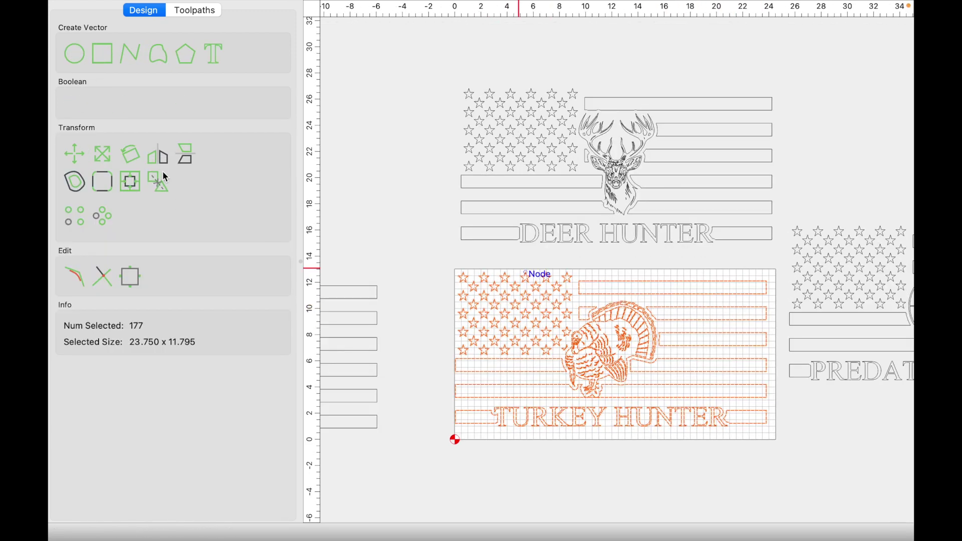
left_click(432, 273)
left_click(615, 285)
key("Delete")
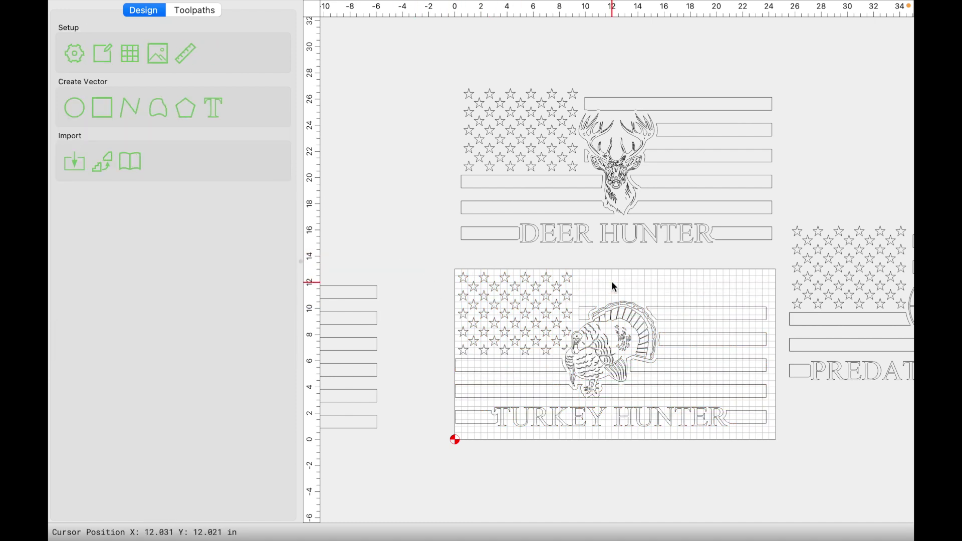
key("ctrl+z")
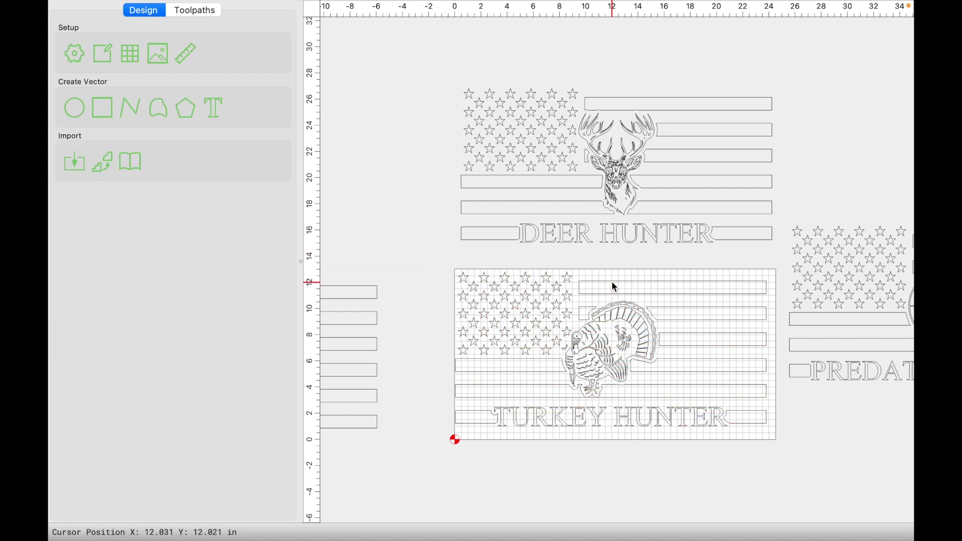
Copy the Turkey Hunter flag's topmost stripe and snap the copy directly above the original as a spacer.
left_click(615, 287)
left_click_drag(615, 287, 768, 282)
scroll(767, 282, "up", 5)
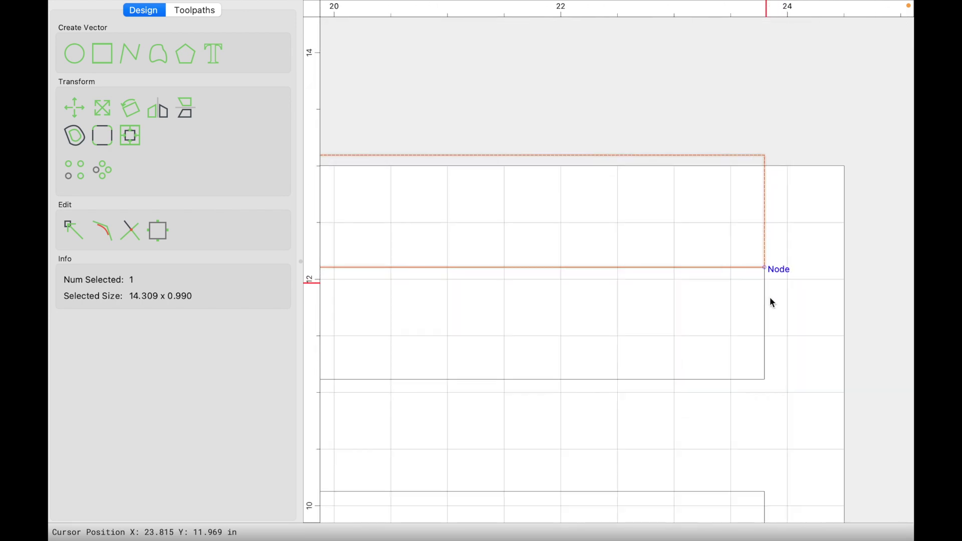
Copy the stripe end piece right of the TURKEY HUNTER lettering and snap the copy directly below it as a spacer.
scroll(771, 336, "down", 5)
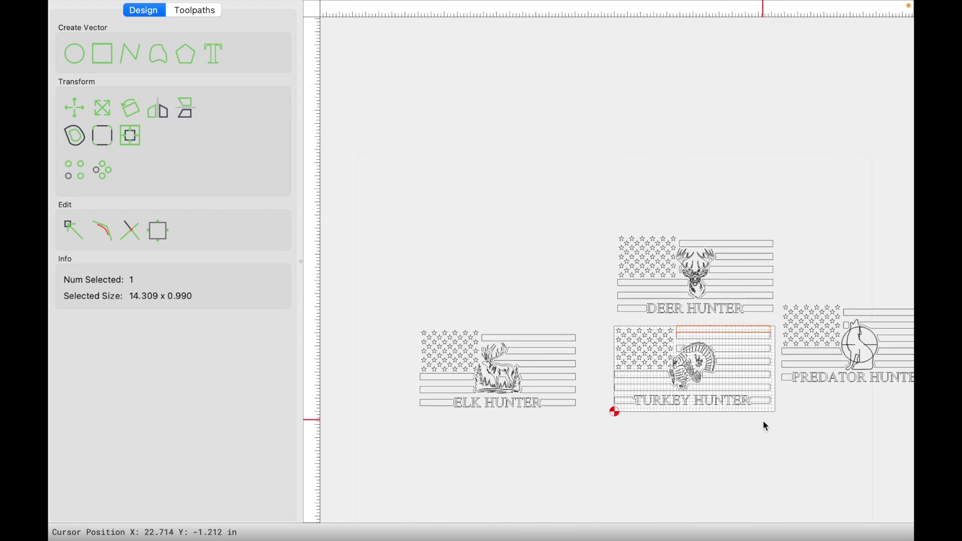
scroll(762, 420, "up", 4)
left_click(776, 366)
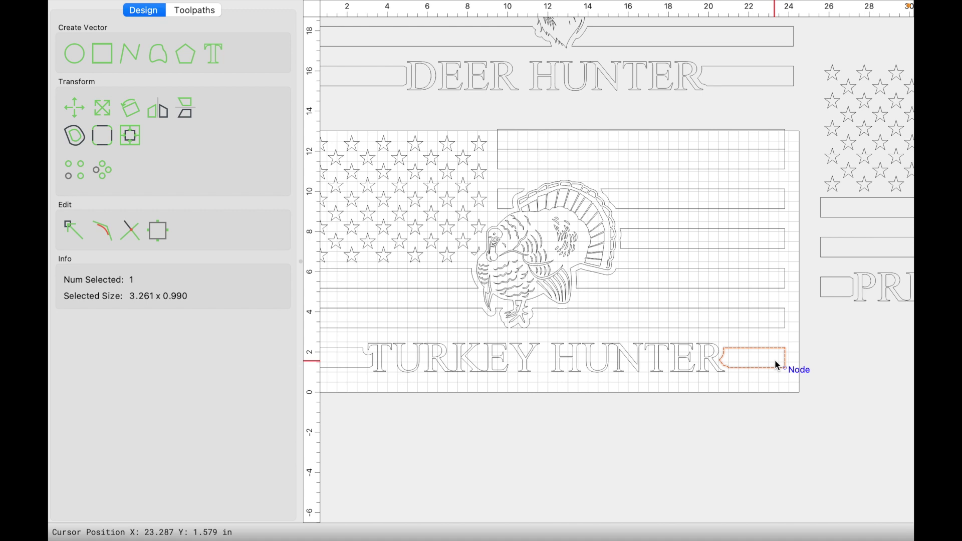
mouse_move(777, 365)
left_mouse_down()
mouse_move(810, 350)
mouse_move(788, 379)
mouse_move(783, 368)
left_mouse_up()
Group the Turkey Hunter flag with both spacer pieces and centre the group on the stock.
scroll(783, 368, "down", 2)
left_click_drag(425, 177, 806, 404)
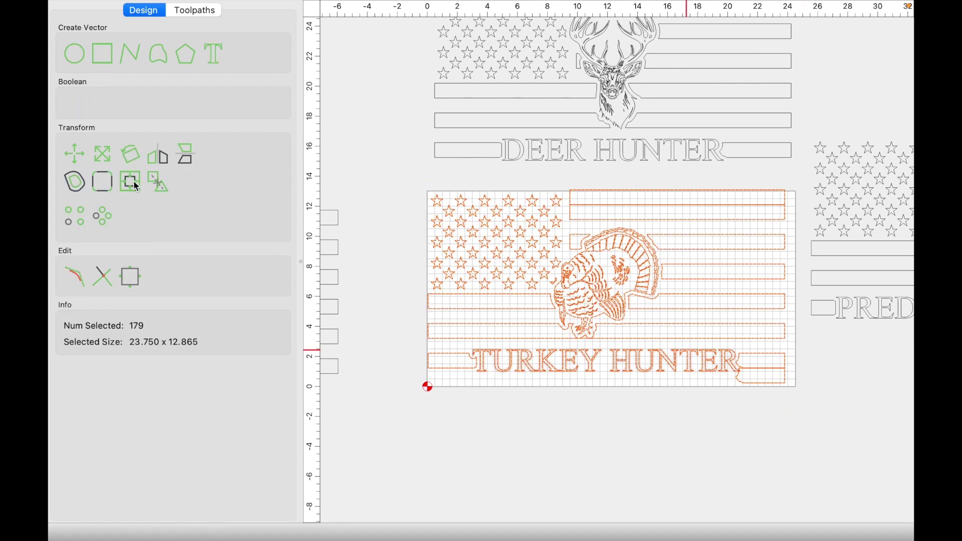
left_click(161, 191)
left_click(118, 77)
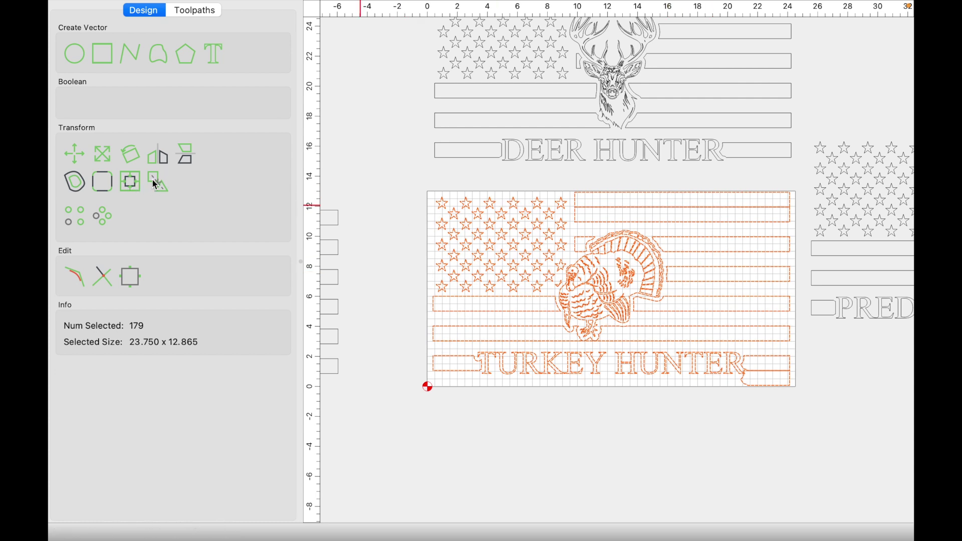
Ungroup the Turkey Hunter flag and delete the spacer copies above the topmost stripe and below the lowest stripe's end piece.
left_click(496, 169)
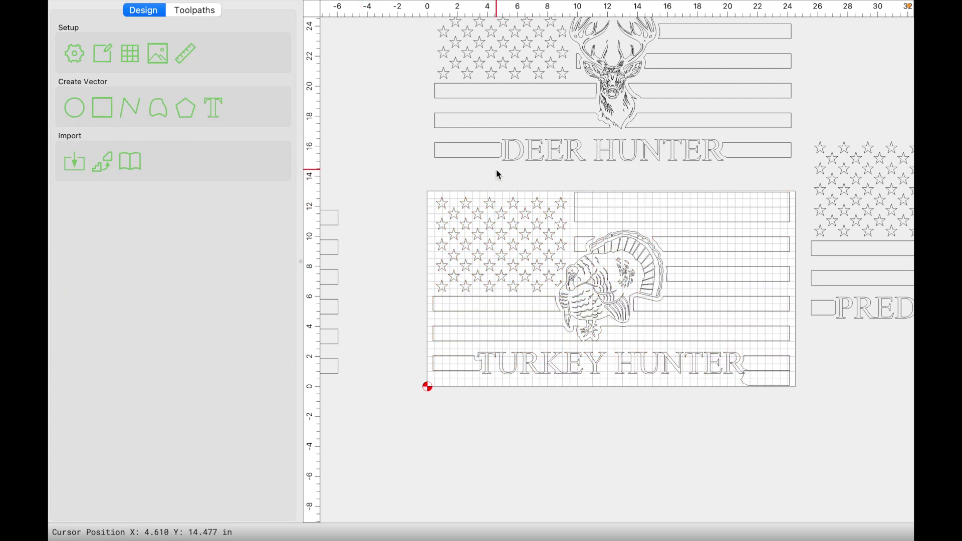
left_click(594, 187)
key("Delete")
left_click(748, 382)
key("Delete")
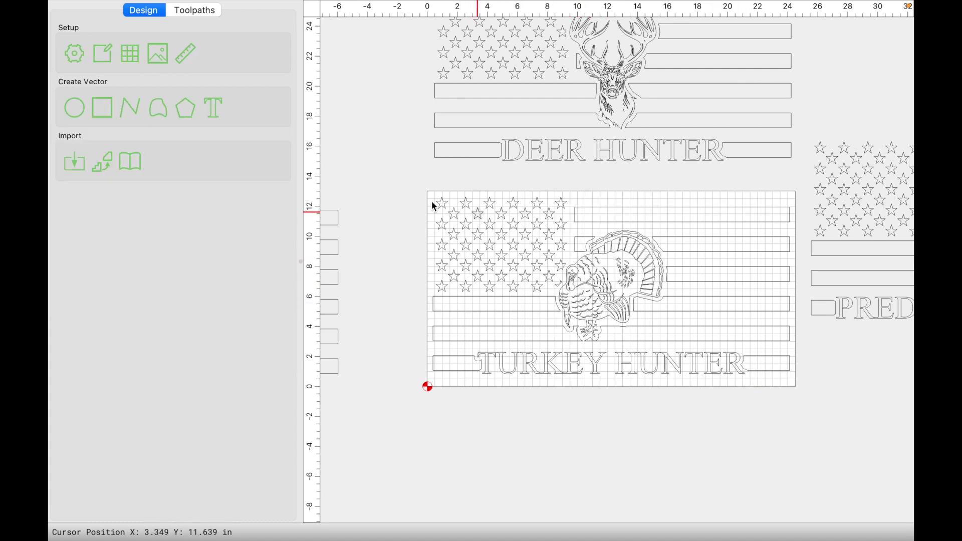
Group all the stars of the Turkey Hunter flag, leaving the turkey artwork out of the selection.
left_click_drag(422, 185, 565, 297)
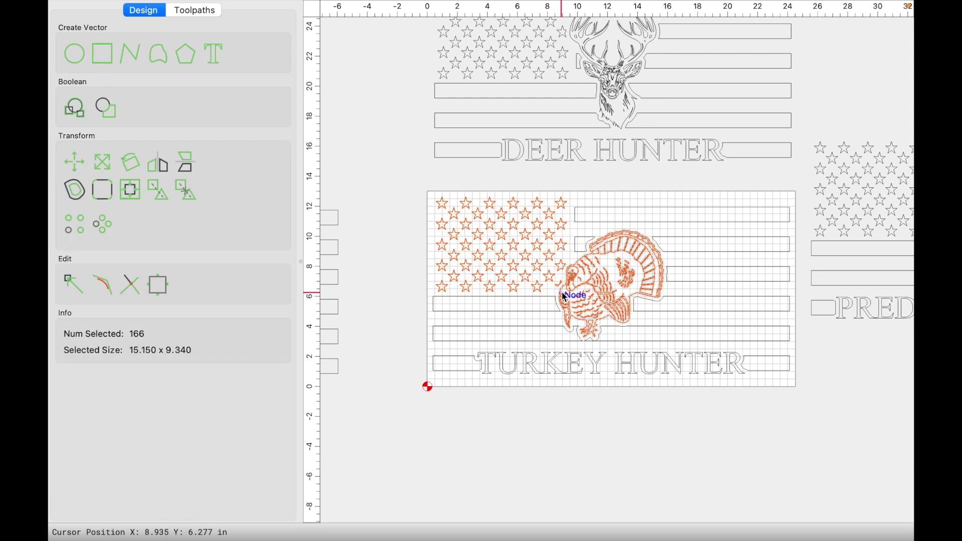
left_click(565, 297, "shift")
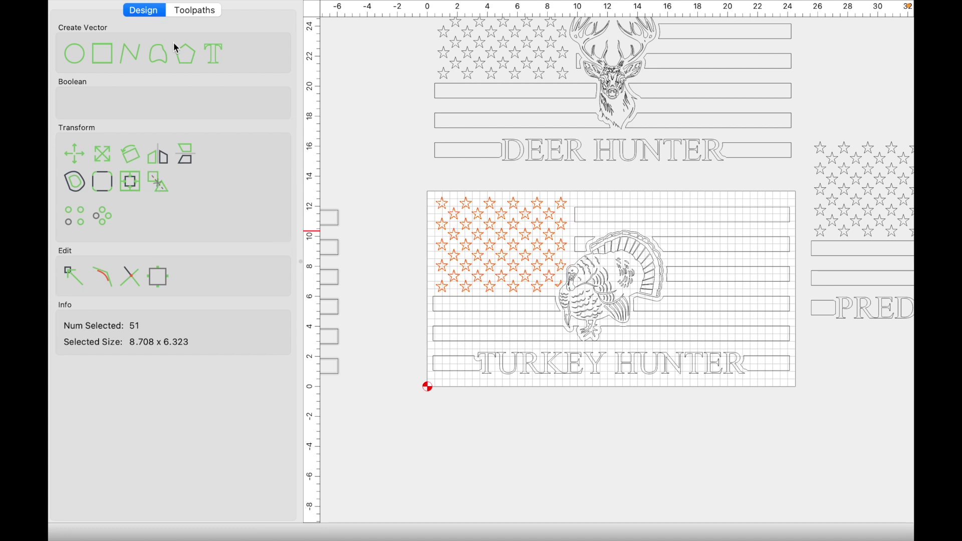
Delete the Group 1 toolpath group containing the old VCarve toolpaths and enable the remaining empty Group 1.
left_click(191, 18)
right_click(150, 152)
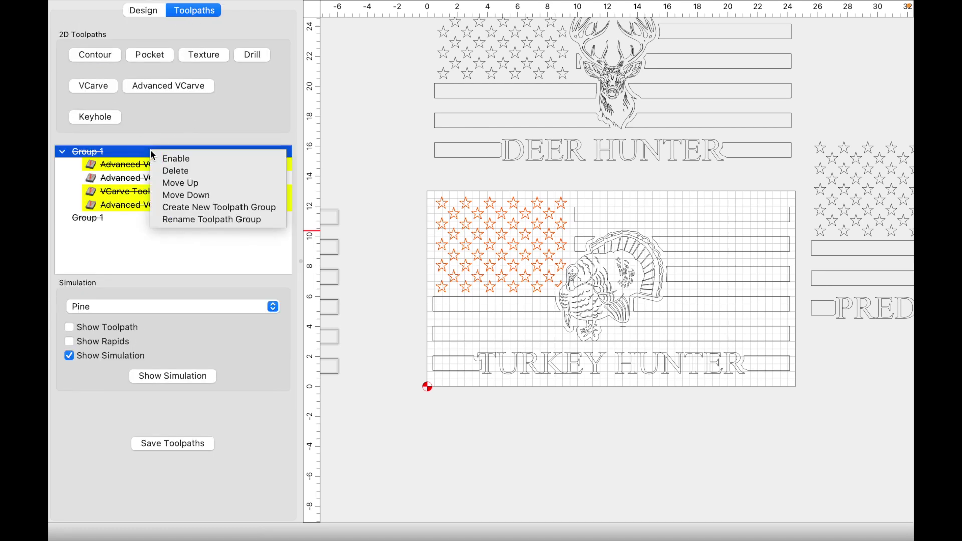
left_click(171, 171)
left_click(114, 154)
right_click(114, 153)
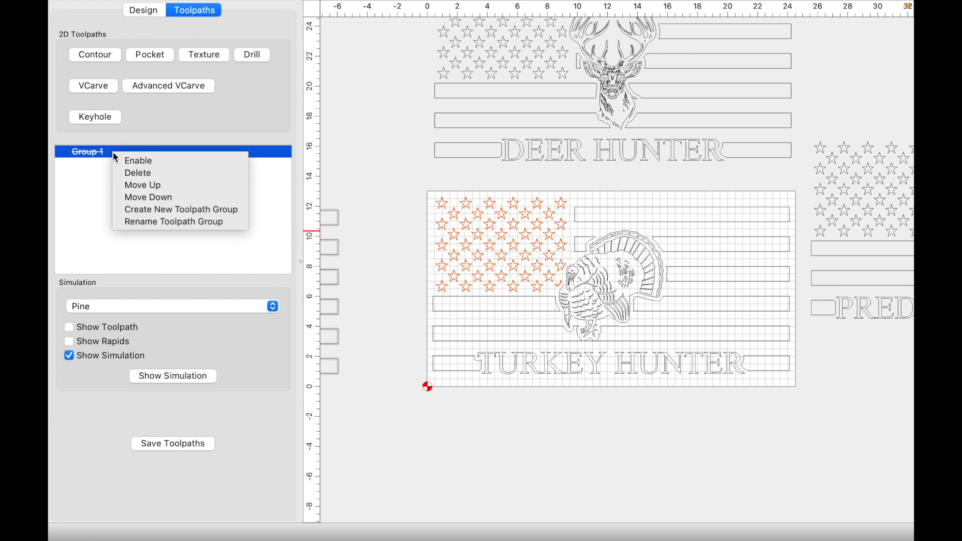
left_click(134, 160)
Create a VCarve toolpath for the selected stars with the #302 Vee (60.0 degrees) tool and max depth at the stock bottom, 0.2500 in.
left_click(112, 88)
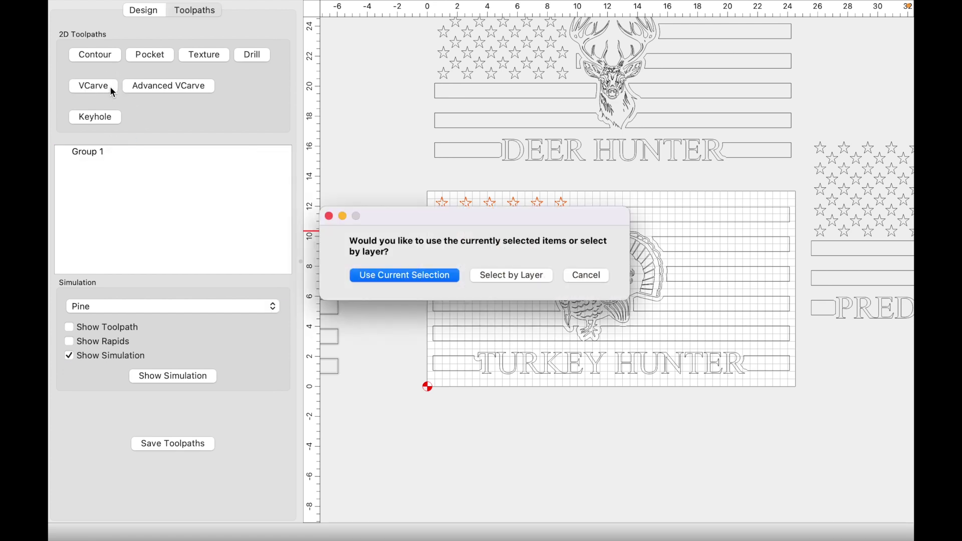
left_click(429, 273)
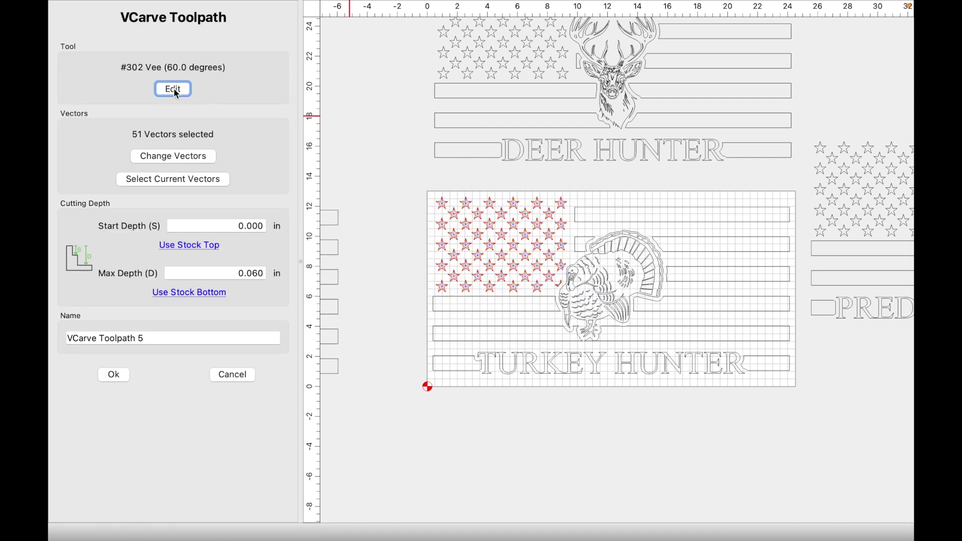
left_click(165, 294)
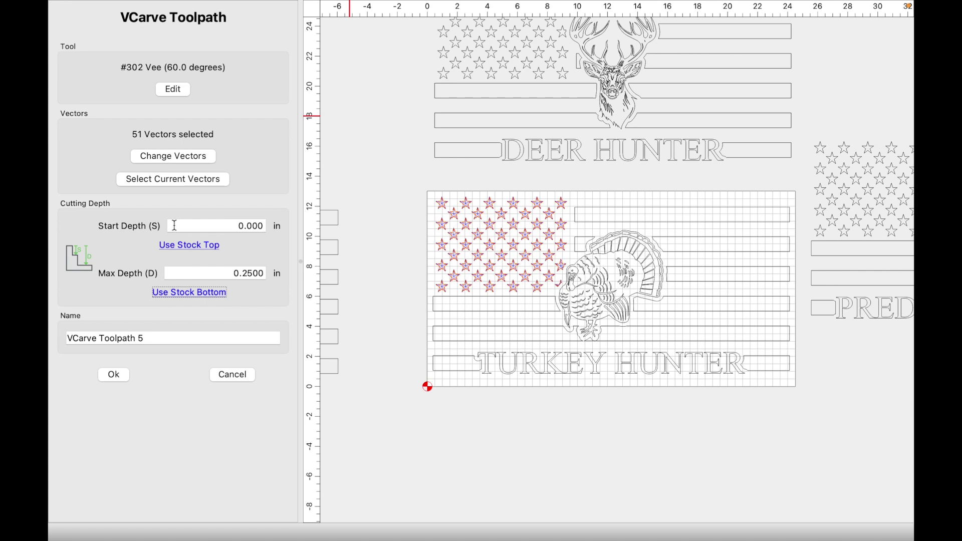
left_click(124, 377)
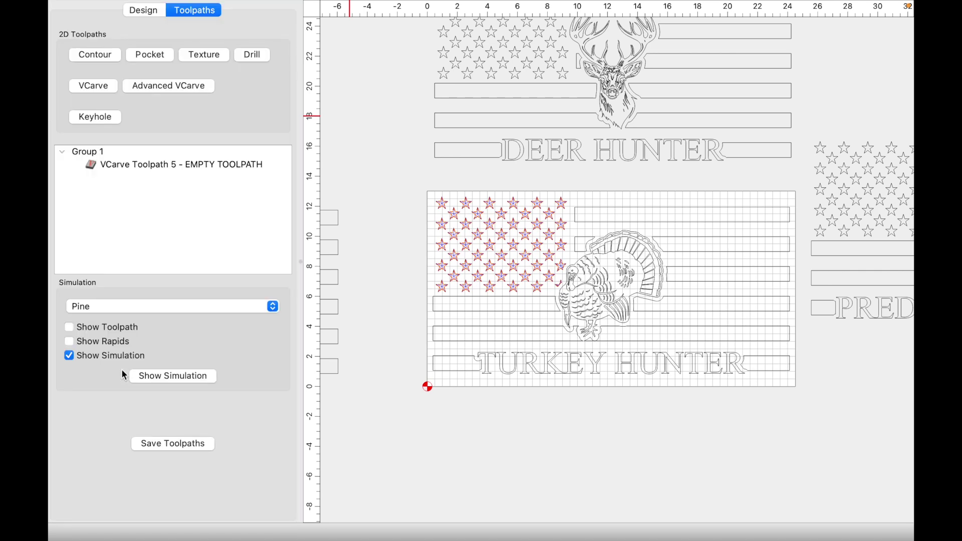
Clear the star selection and set the job's stock thickness to 0.75 in.
left_click(145, 11)
left_click(400, 207)
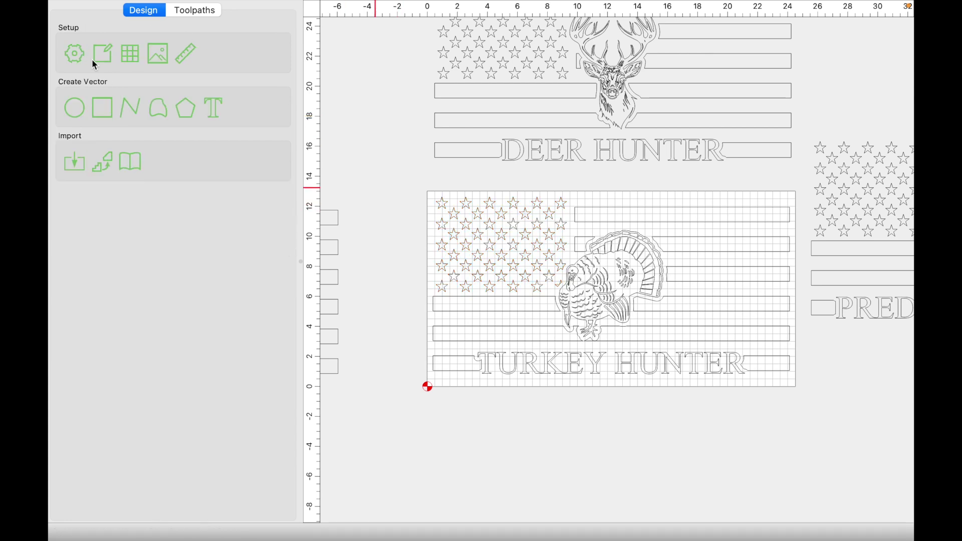
left_click(76, 53)
left_click_drag(532, 169, 509, 169)
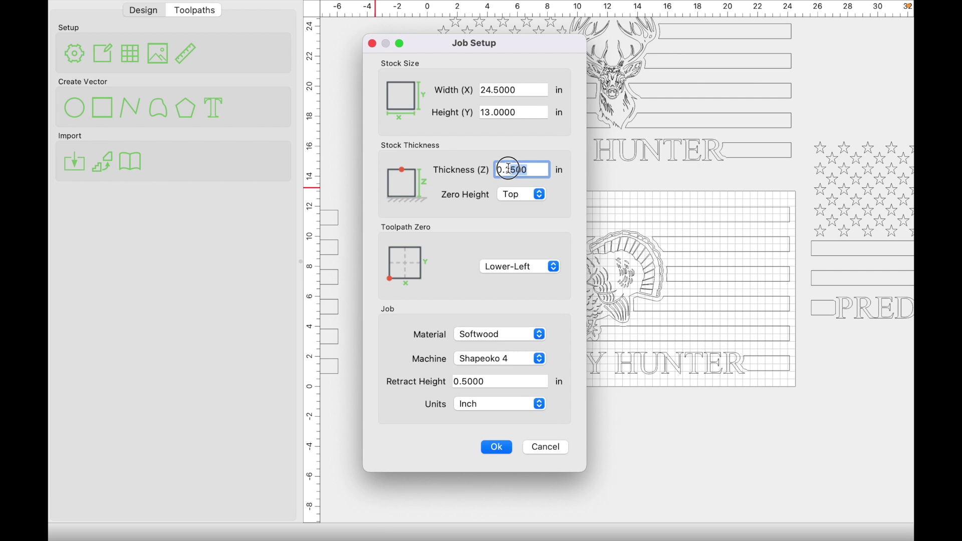
type("15")
left_click(497, 446)
Edit the Turkey Hunter stars' VCarve toolpath so its max depth uses the stock bottom, 0.7500 in.
scroll(497, 442, "down", 5)
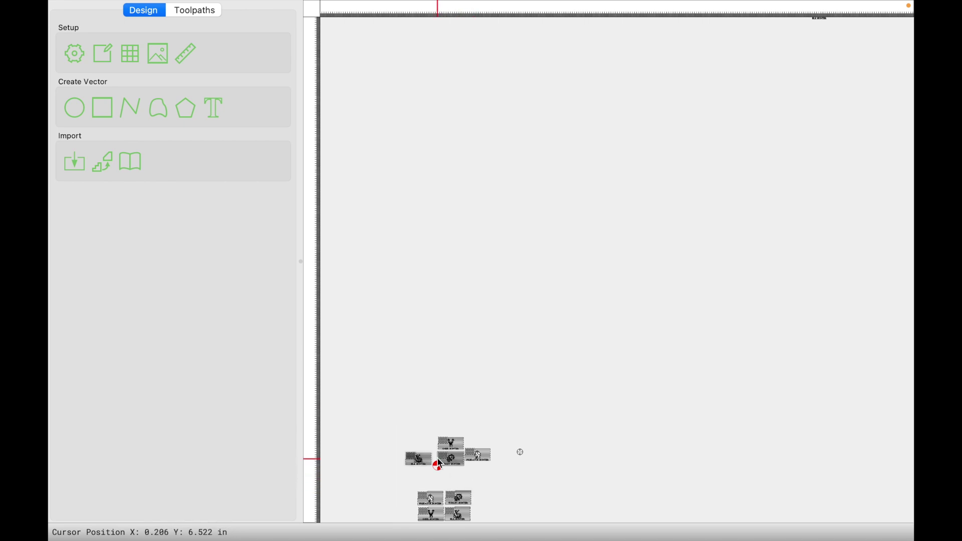
scroll(440, 465, "up", 8)
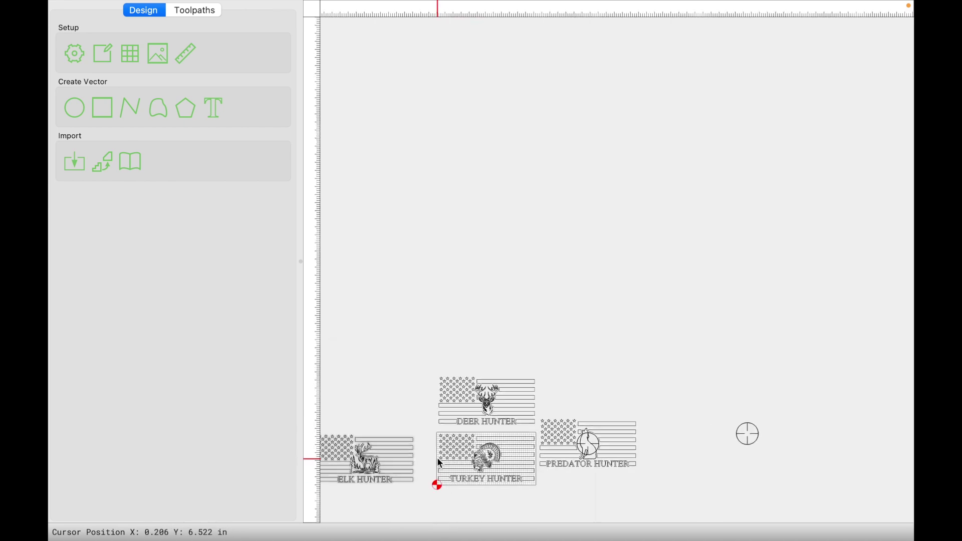
scroll(439, 462, "up", 2)
left_click(487, 436)
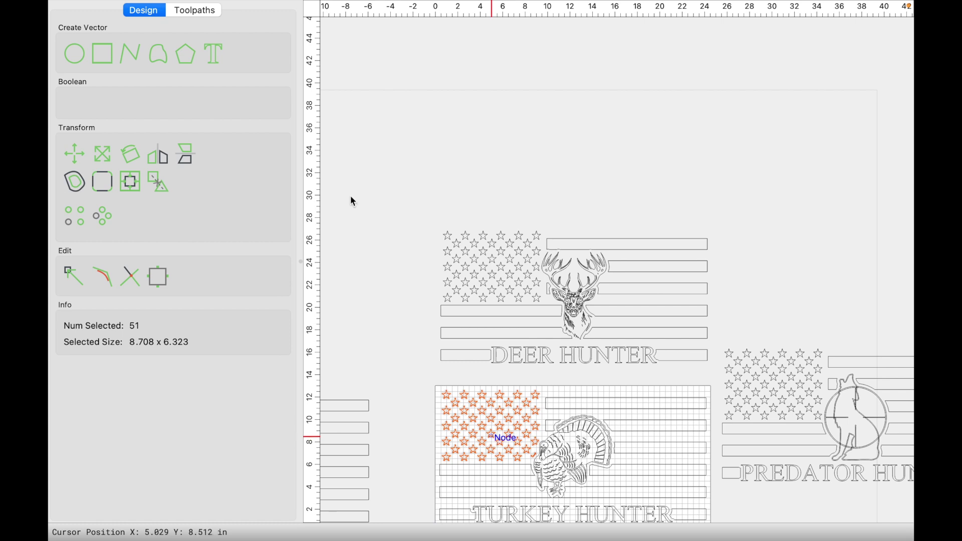
left_click(209, 11)
right_click(134, 163)
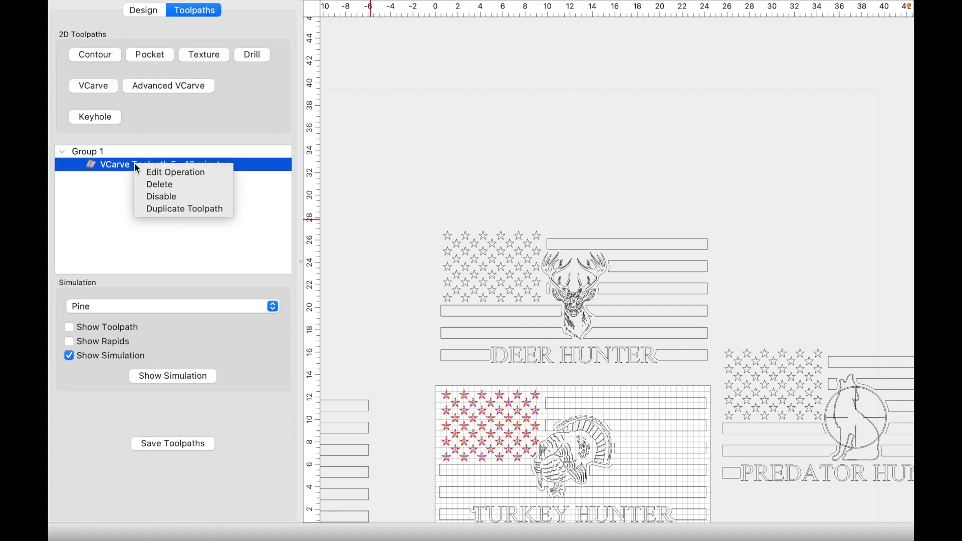
left_click(137, 171)
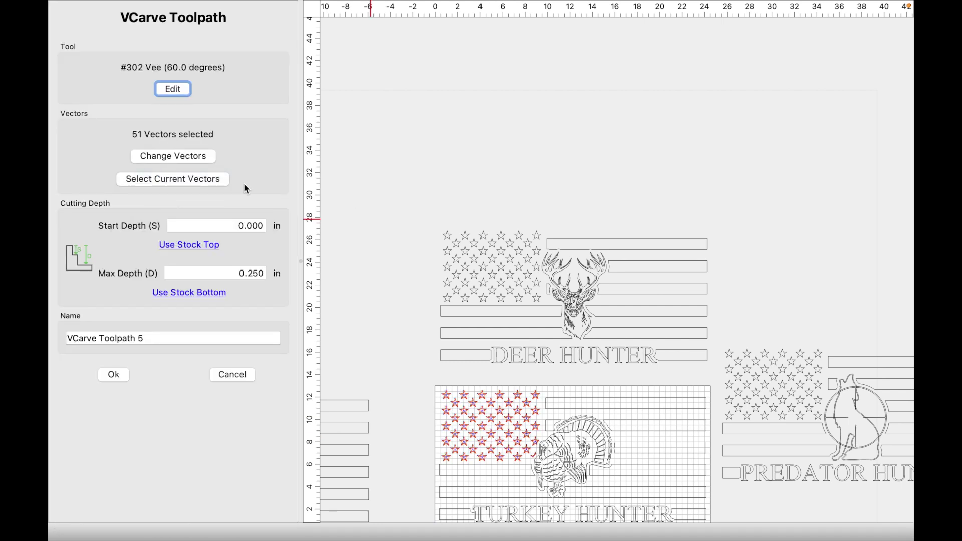
left_click(217, 294)
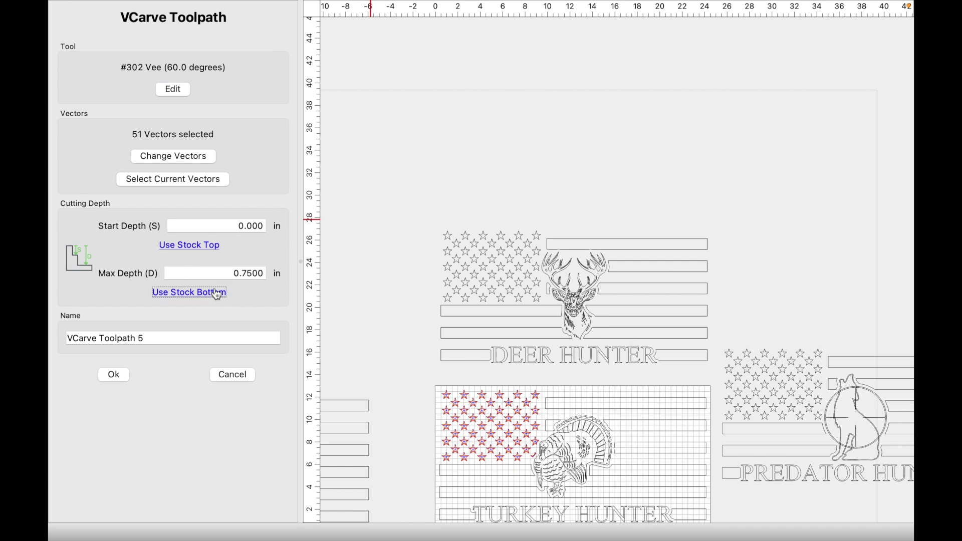
left_click(125, 377)
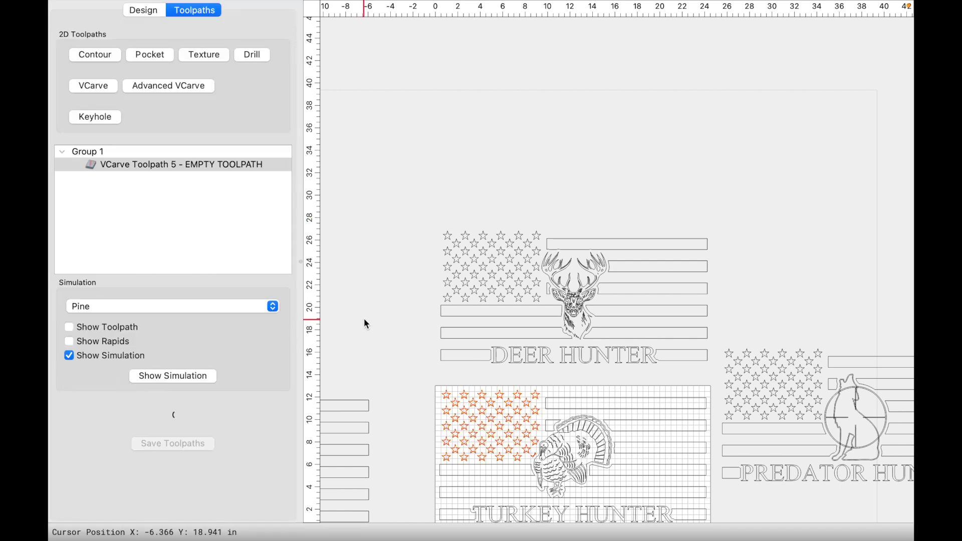
Select the Turkey Hunter flag's stripes, turkey artwork and lettering, leaving the stars out of the selection.
scroll(786, 142, "down", 2)
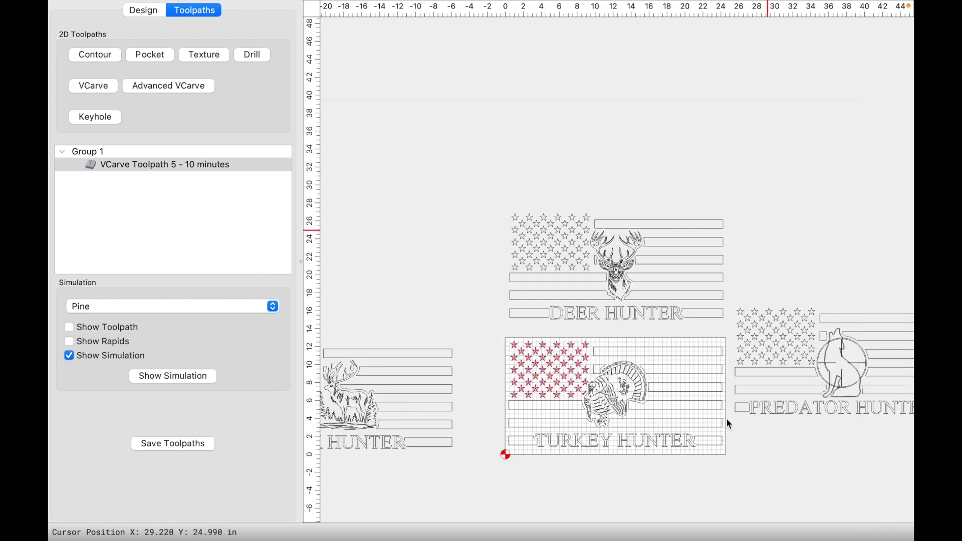
scroll(704, 462, "up", 2)
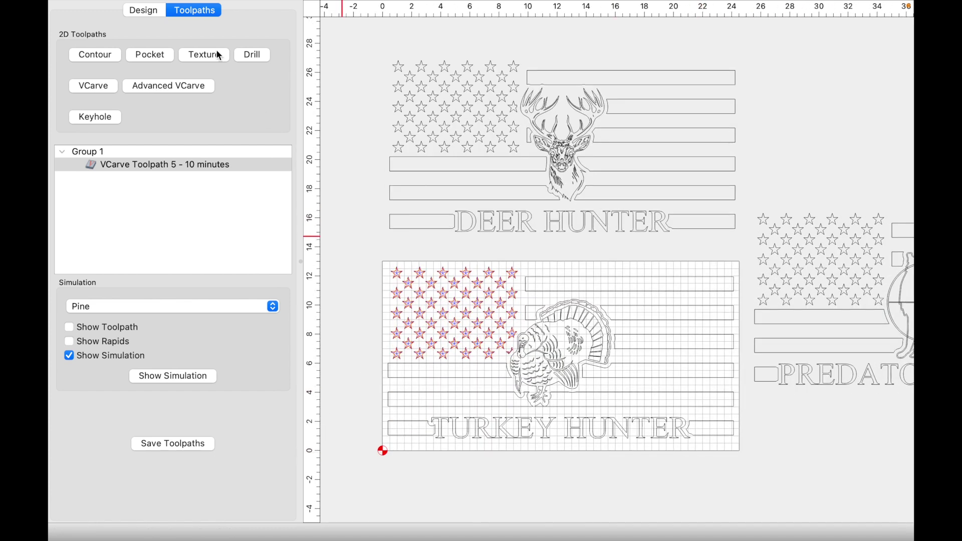
left_click(144, 10)
left_click_drag(358, 253, 746, 457)
left_click(410, 286, "shift")
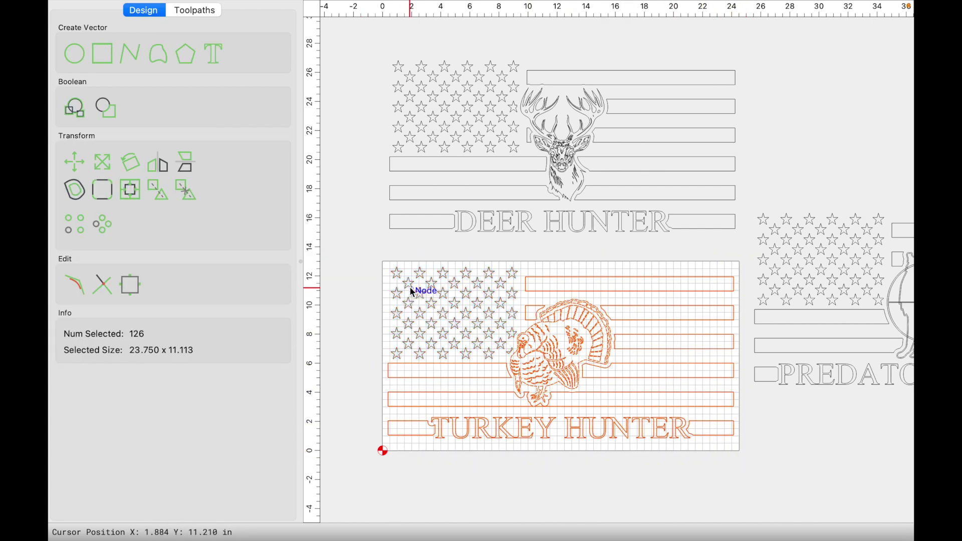
Create an Advanced VCarve toolpath with the #102 End Mill area pocket tool enabled, the #302 Vee and max depth 0.05 in.
left_click(186, 11)
left_click(161, 84)
left_click(454, 278)
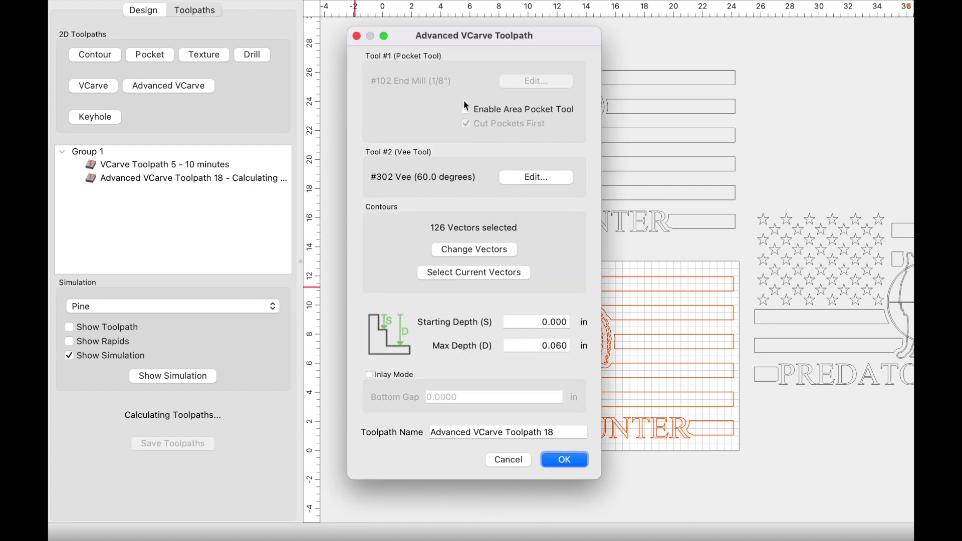
left_click(466, 108)
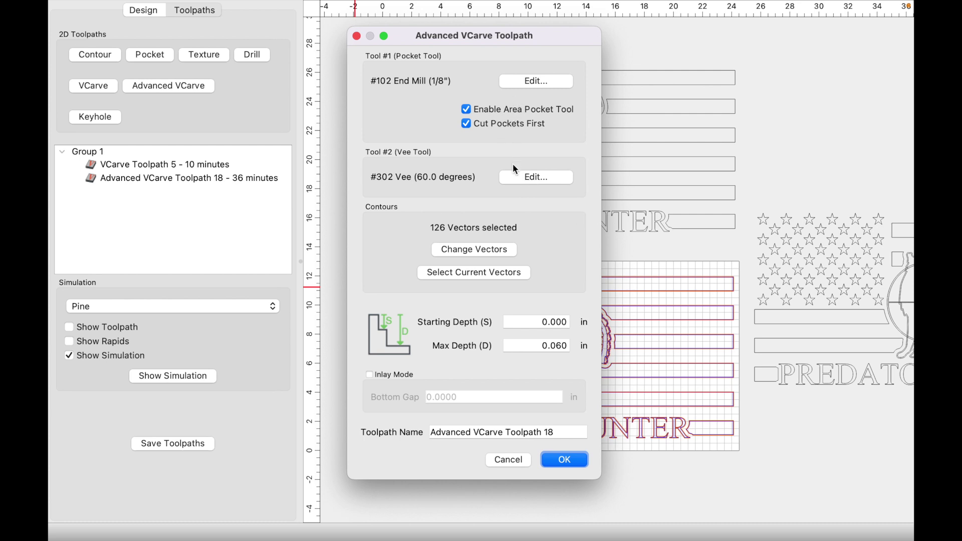
left_click_drag(557, 348, 565, 348)
type("5")
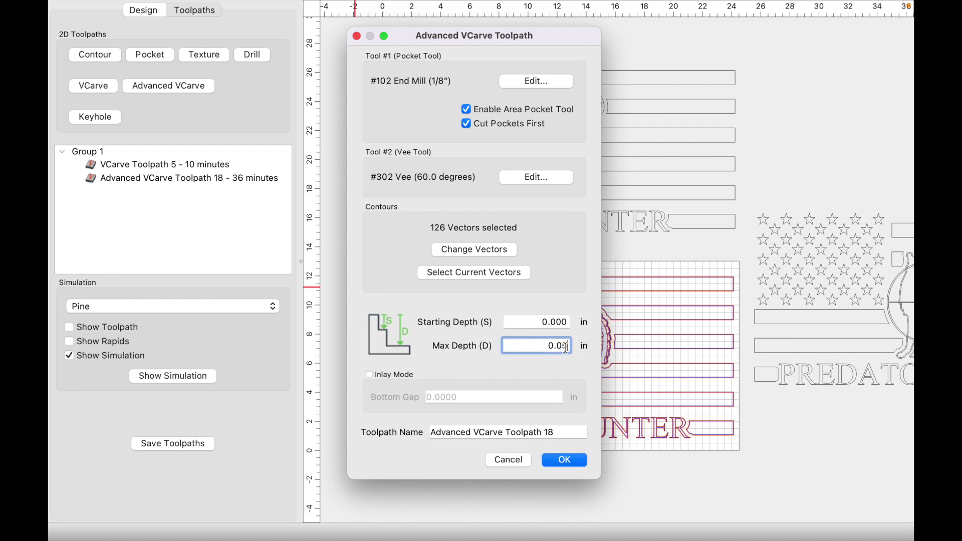
left_click(564, 460)
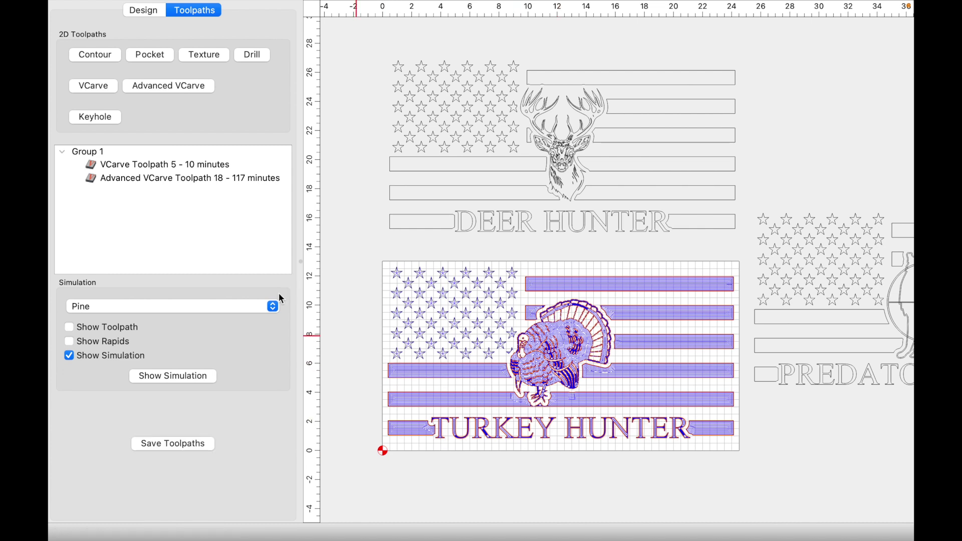
Simulate the Turkey Hunter toolpaths in pine, inspect the carved turkey, stars and lettering, and return to the design view.
left_click(196, 382)
scroll(555, 314, "up", 3)
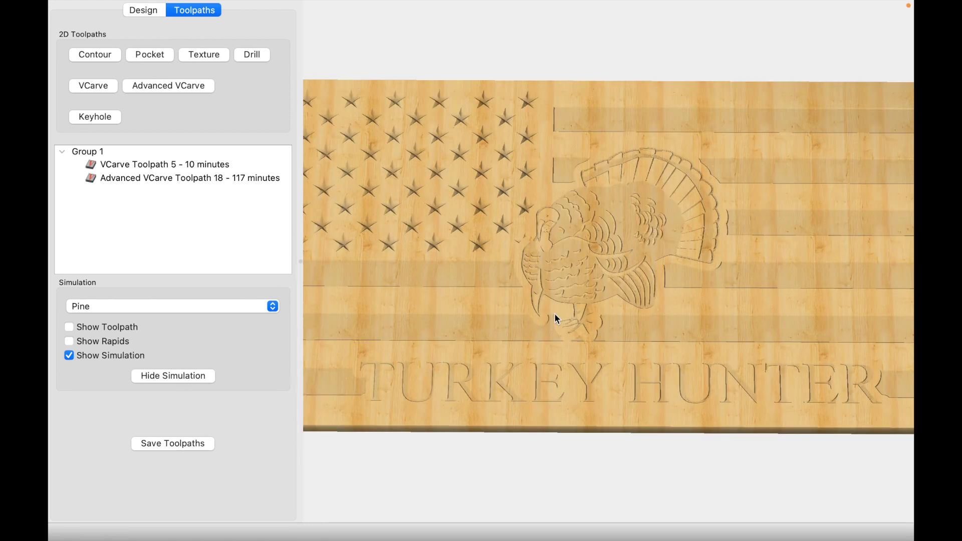
left_click_drag(578, 245, 625, 247)
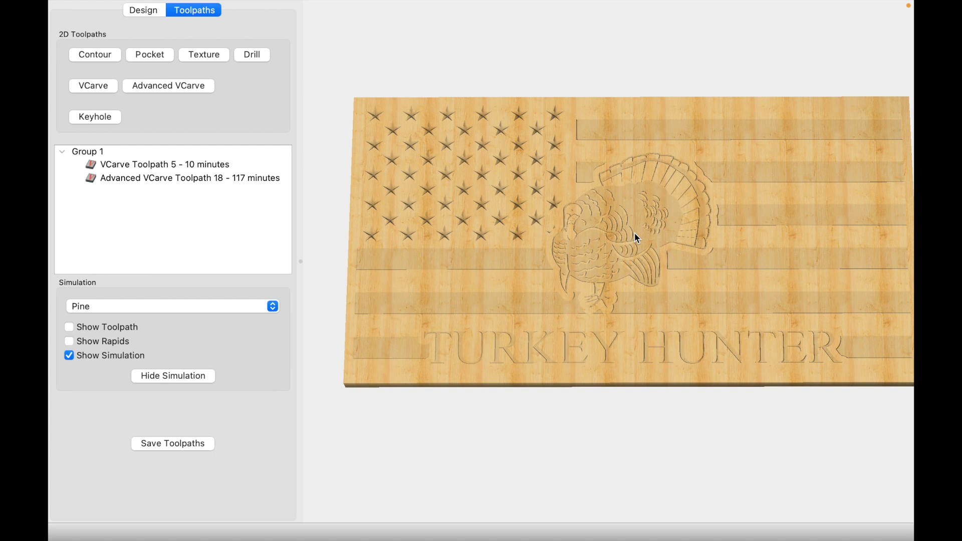
left_click(144, 10)
scroll(528, 276, "down", 4)
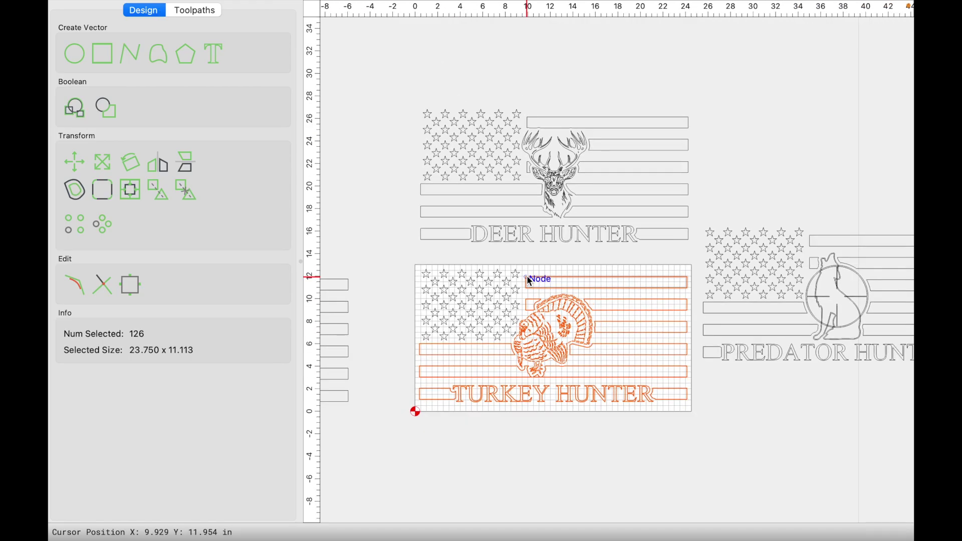
scroll(528, 278, "down", 3)
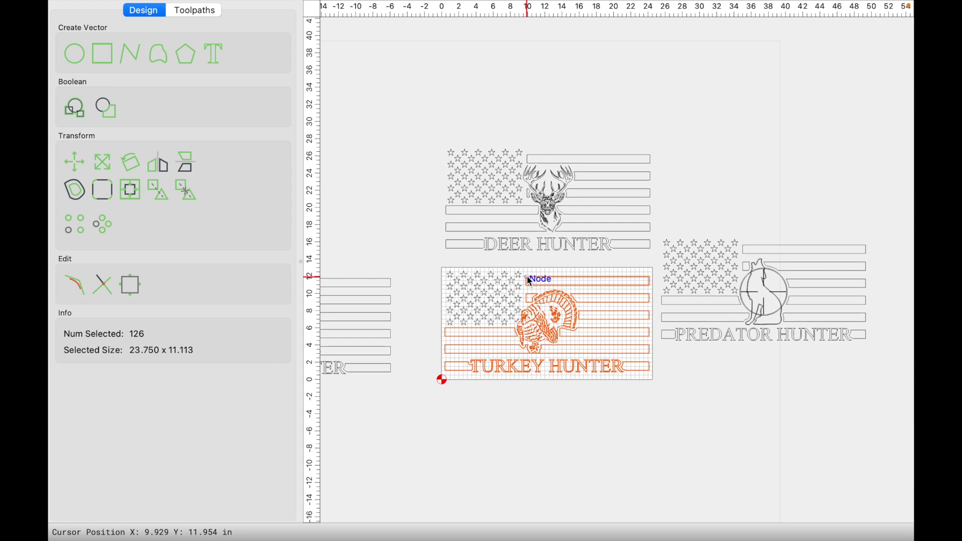